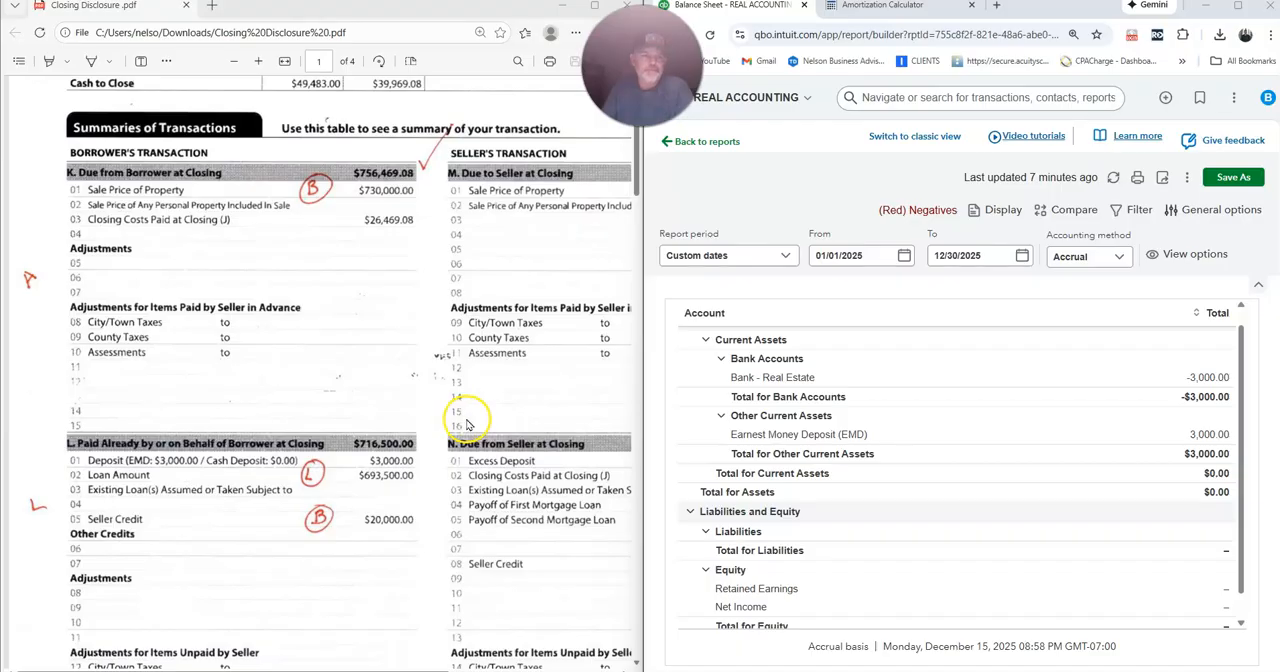
Review the summaries of transactions in the closing disclosure and the asset, liability and equity accounts on the balance sheet.
scroll(465, 425, down, 3)
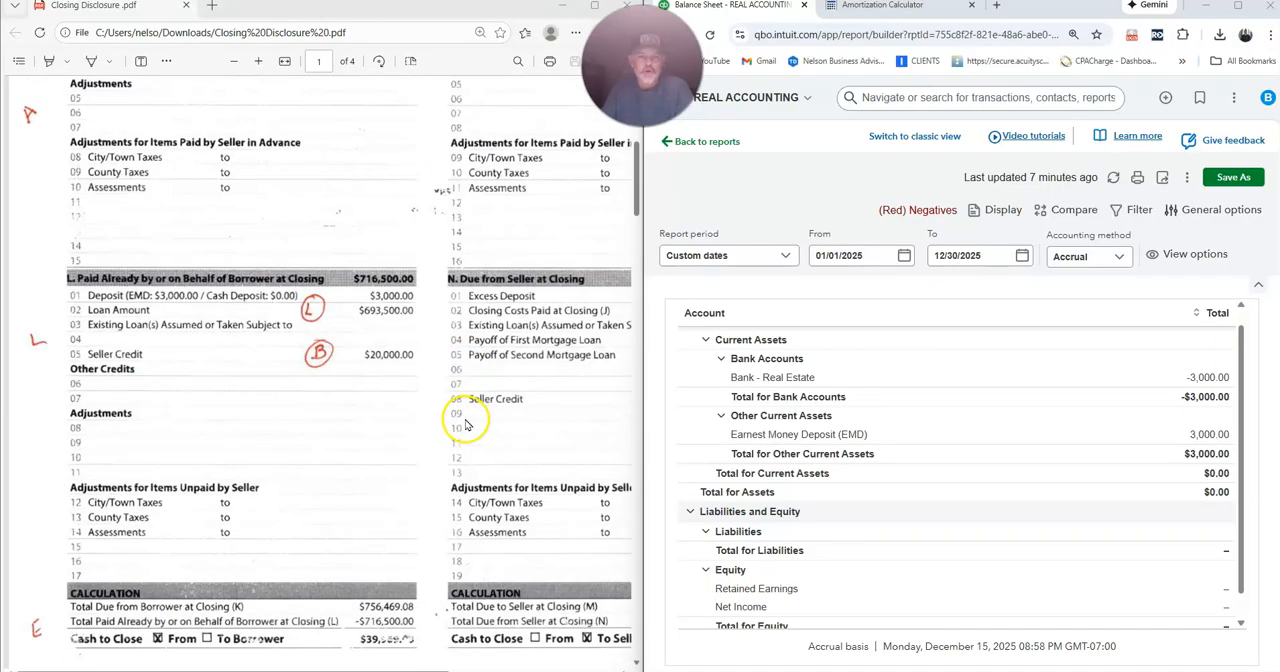
scroll(465, 425, up, 3)
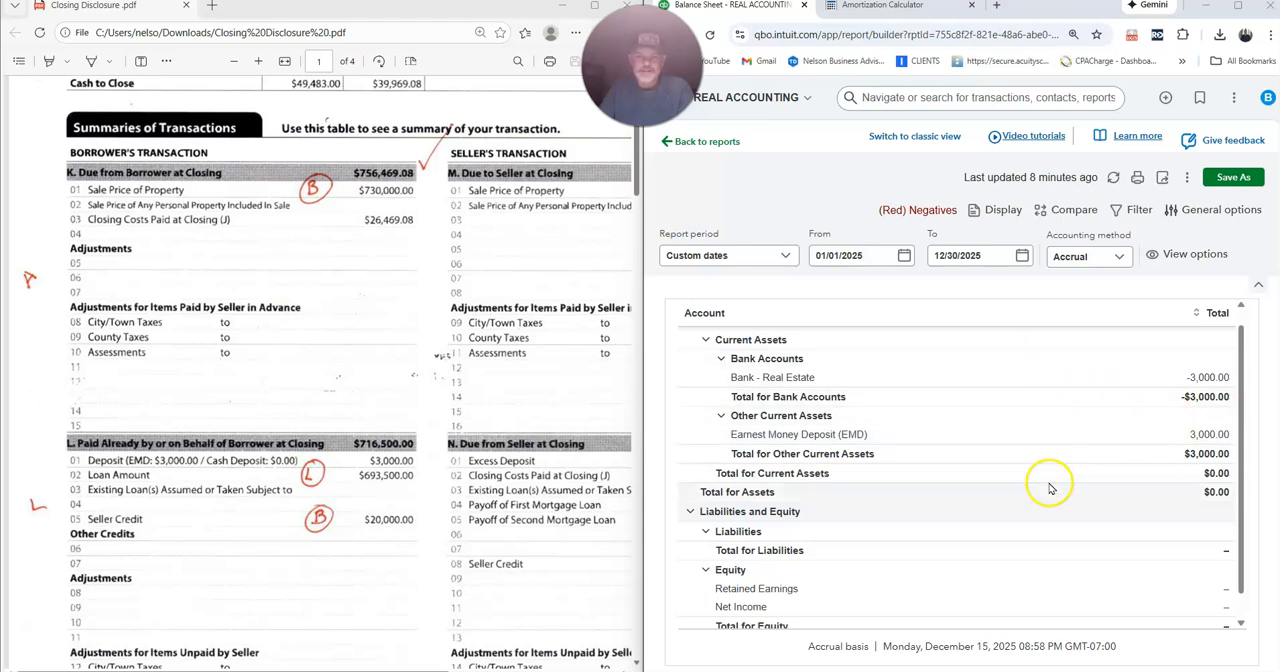
scroll(1050, 487, down, 1)
scroll(1060, 482, up, 3)
scroll(1125, 495, down, 2)
drag(1240, 432, 1240, 421)
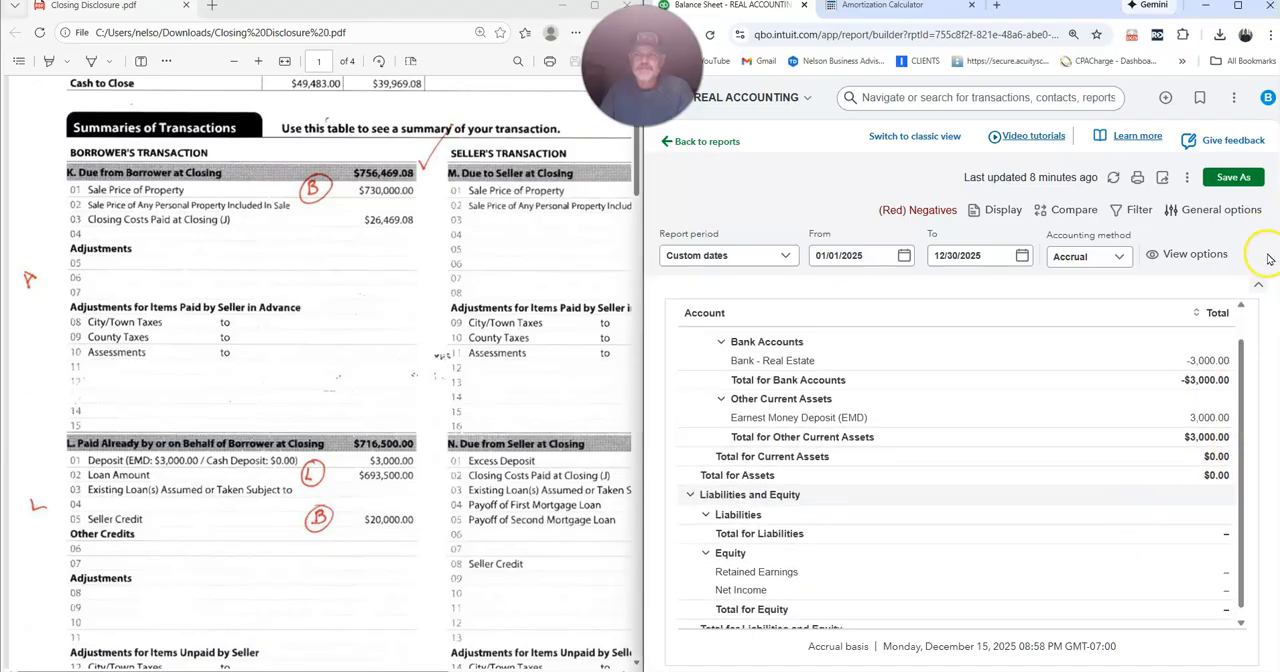
Search for "journal" and open a new journal entry.
click(891, 100)
text(jour)
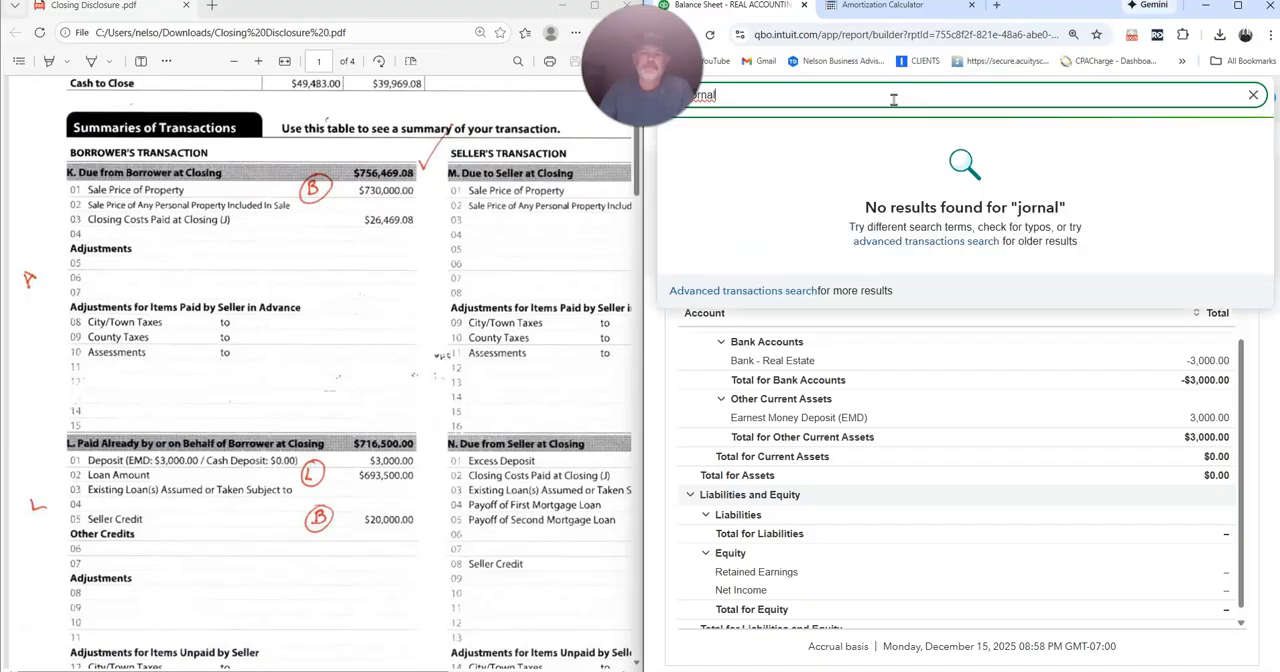
key(BackSpace)
text(urnal)
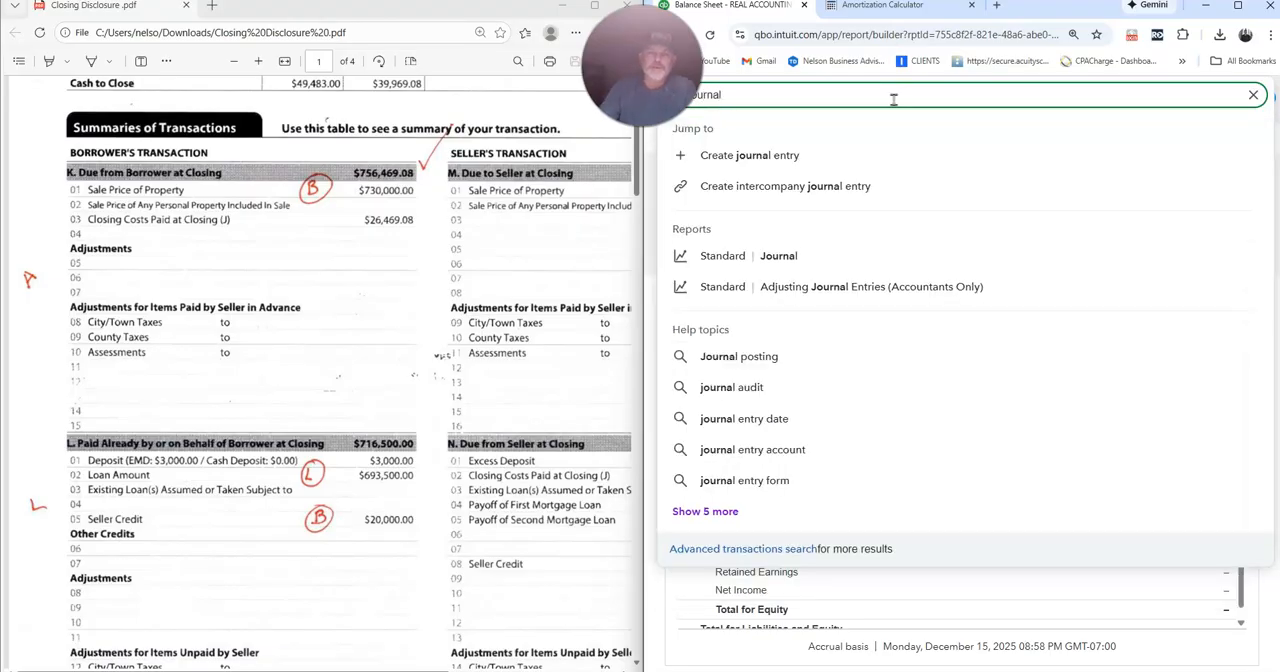
click(771, 156)
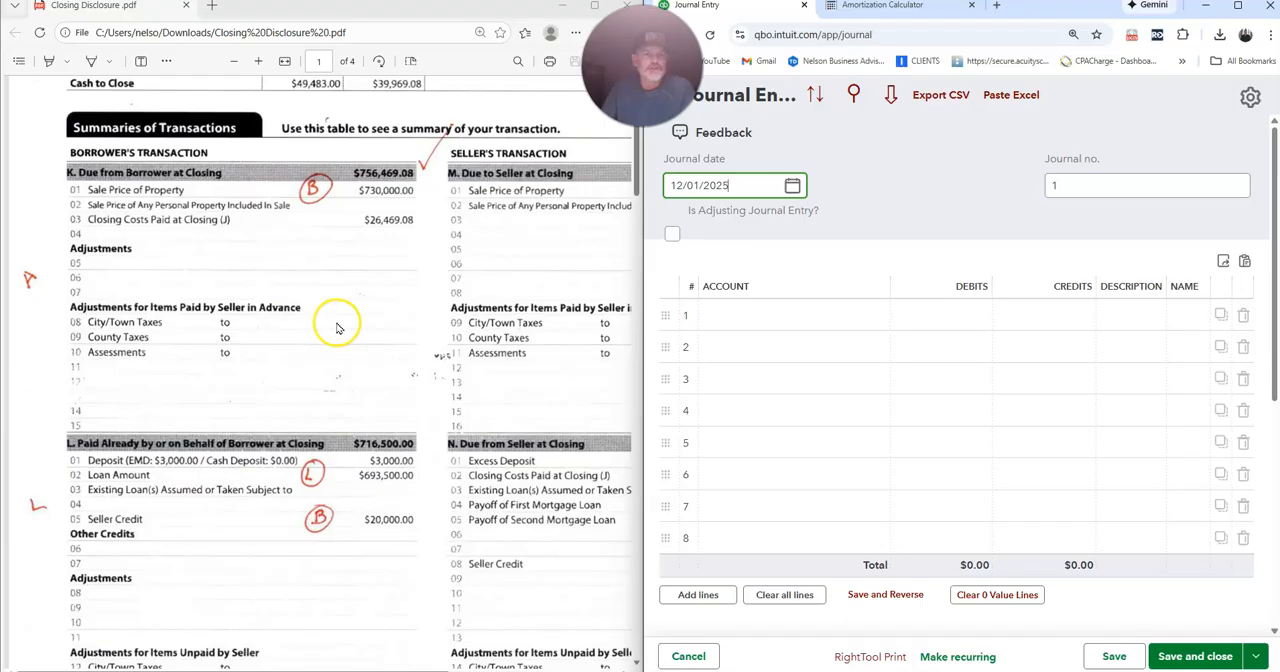
Set the journal date to 12/18/2025, the closing date given in the closing disclosure.
scroll(336, 328, down, 10)
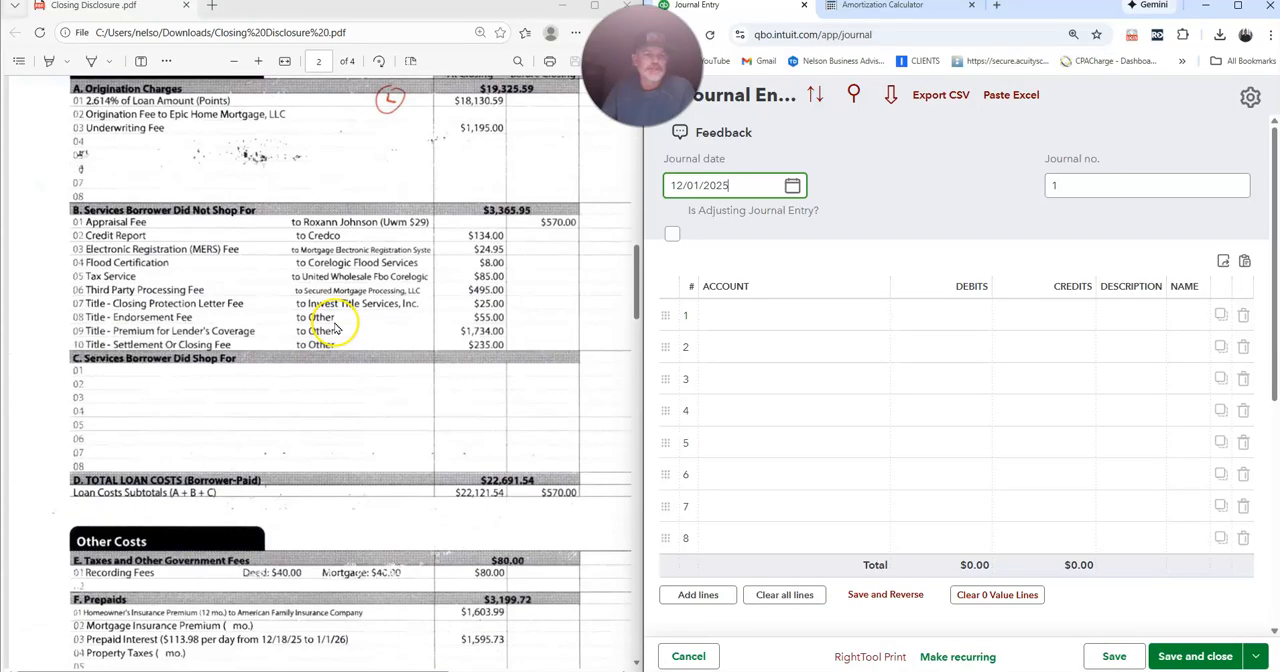
scroll(336, 328, down, 10)
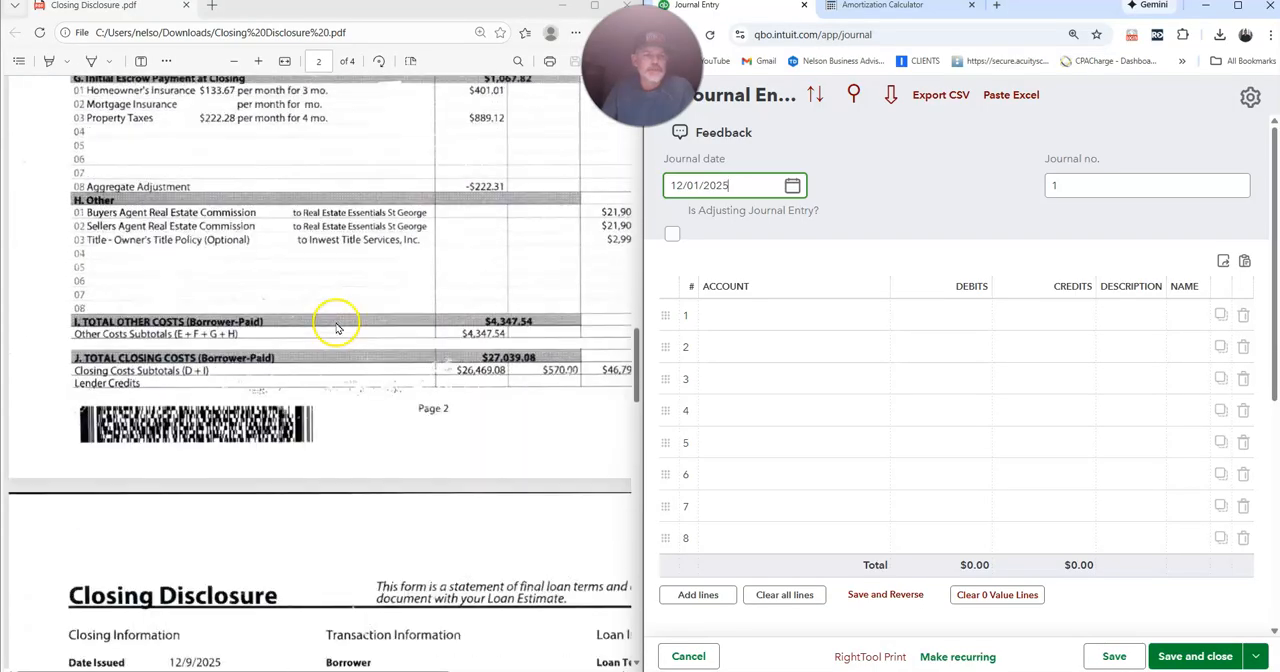
scroll(336, 328, down, 2)
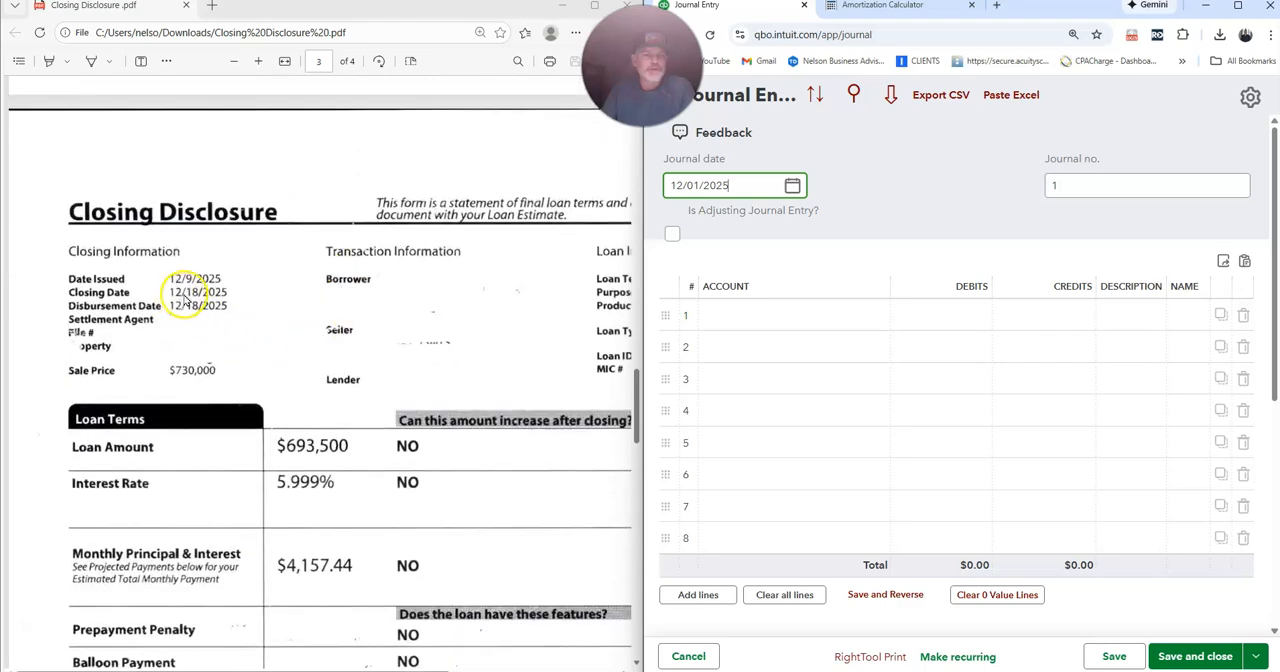
scroll(270, 300, up, 15)
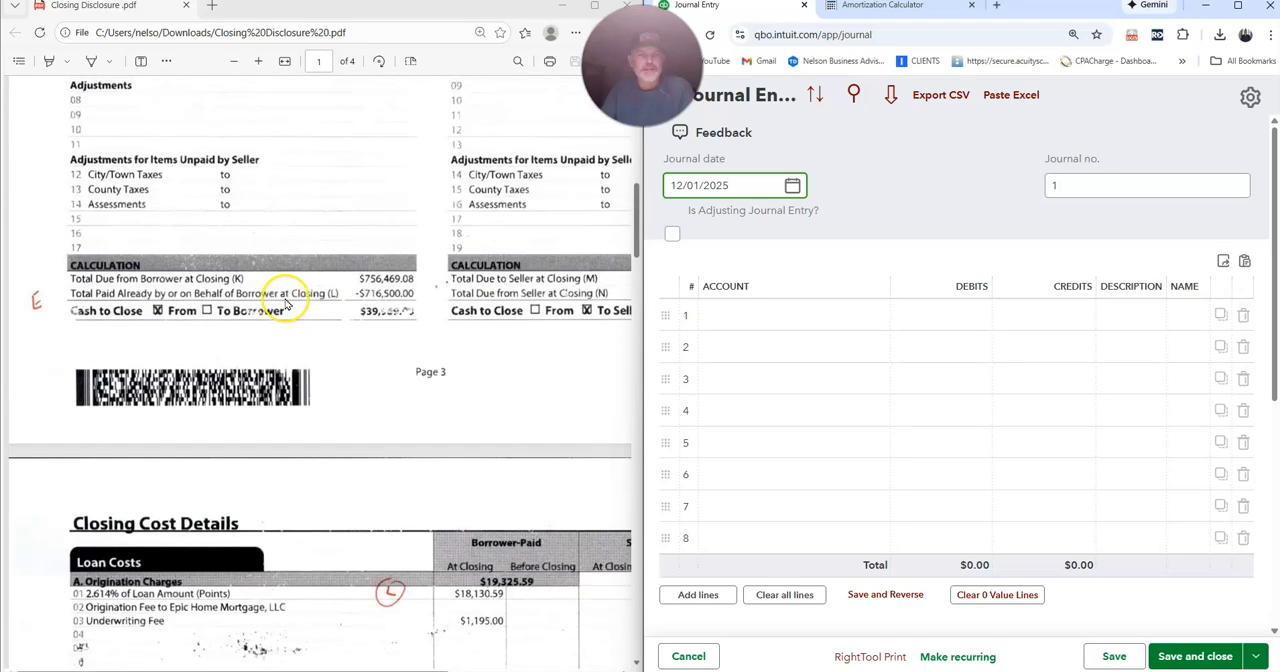
scroll(287, 303, up, 2)
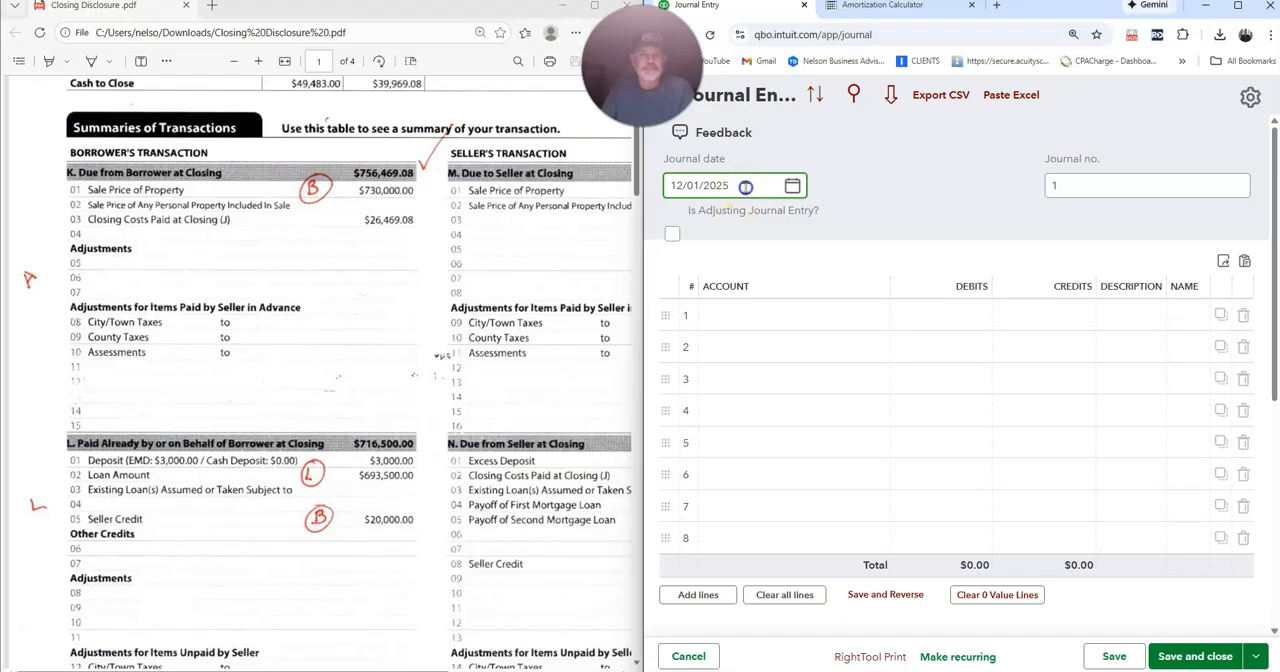
drag(746, 188, 597, 192)
text(12)
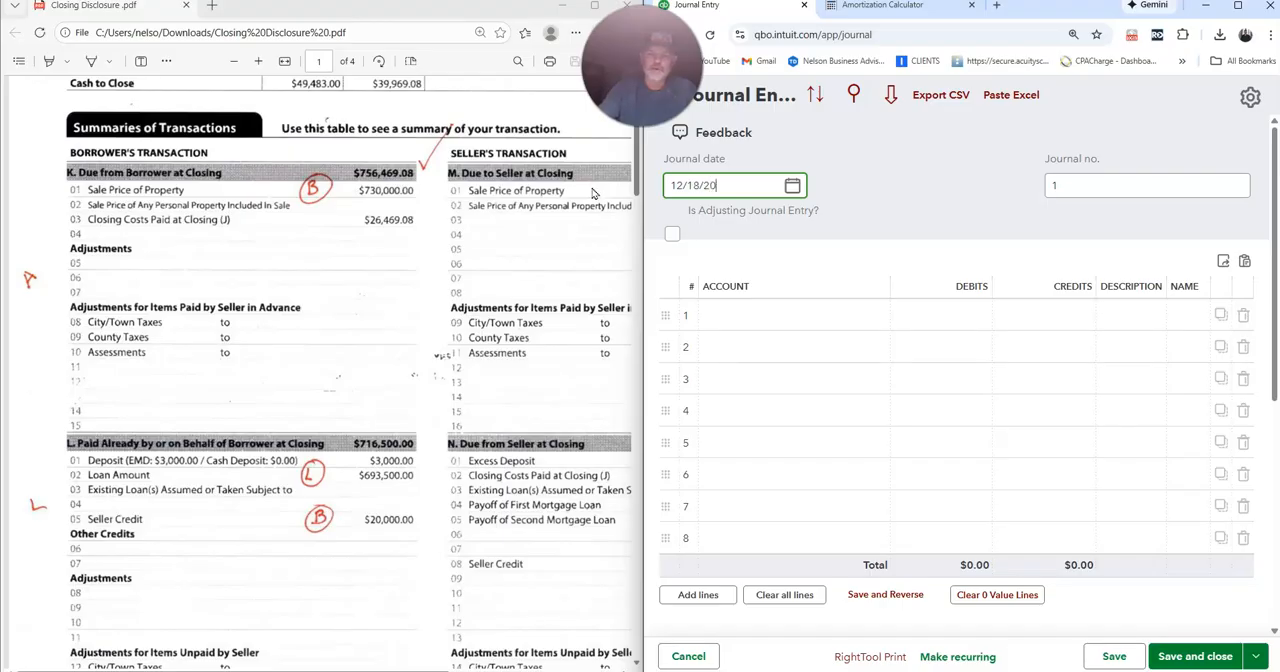
key(Tab)
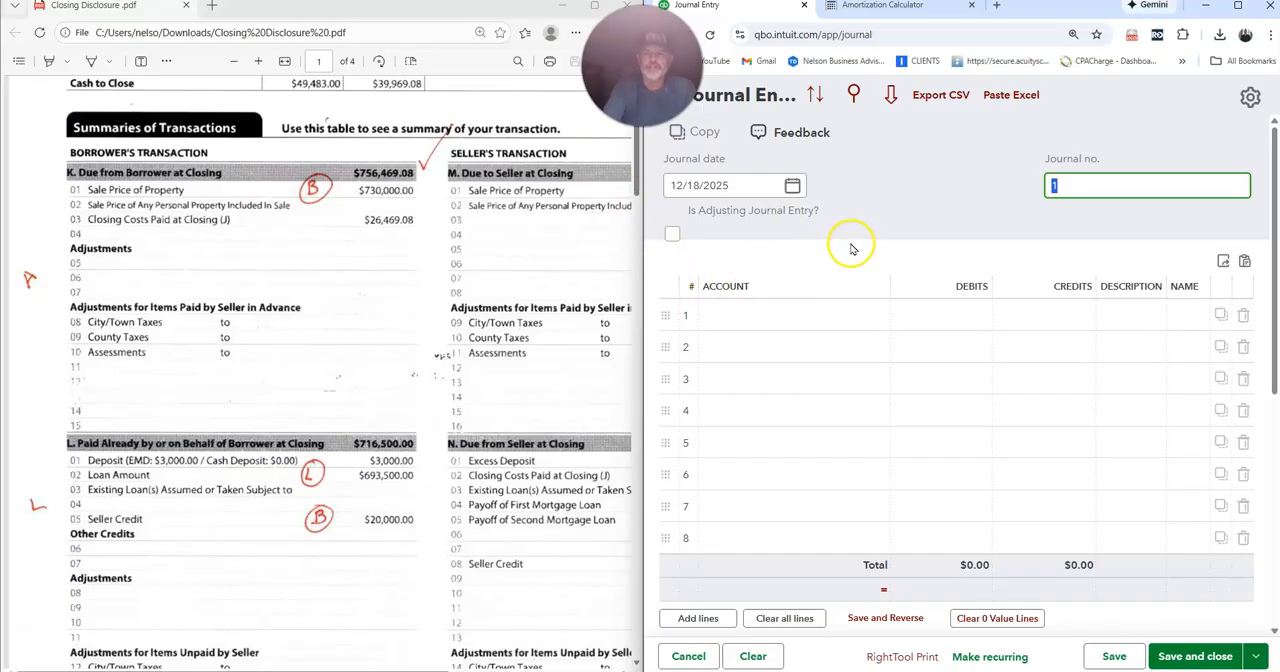
Examine the closing disclosure's amounts due from and paid by the borrower, the loan costs, other costs and total closing costs.
click(843, 320)
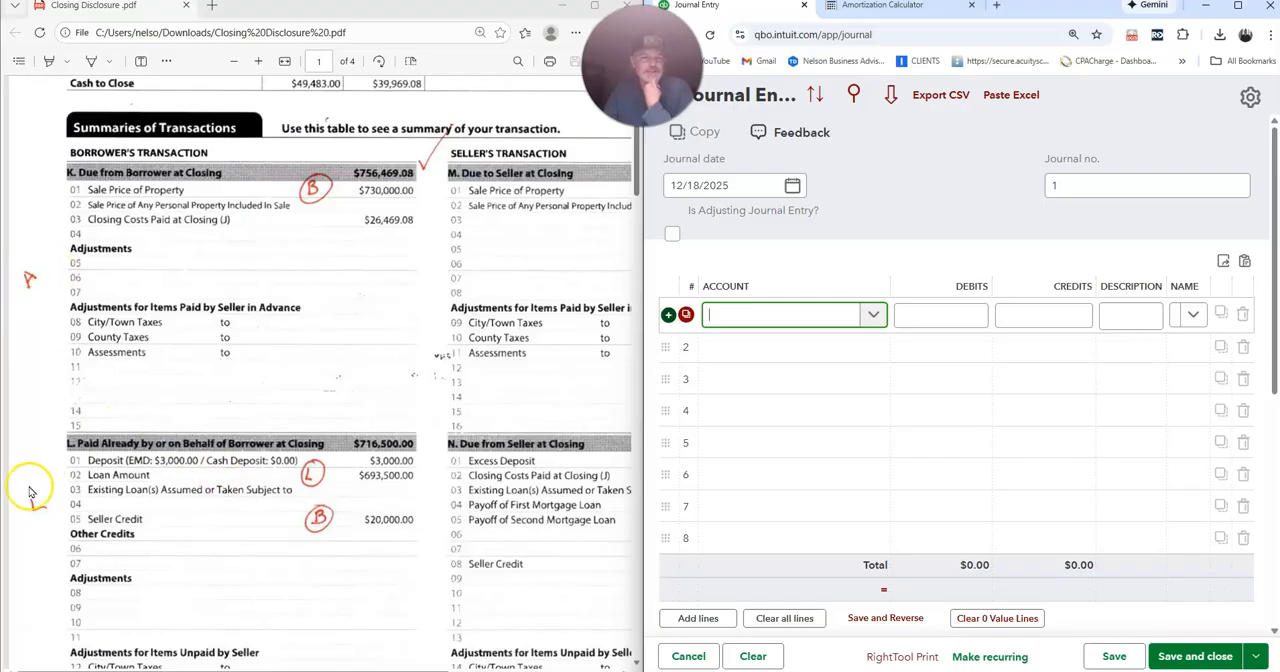
scroll(209, 508, down, 3)
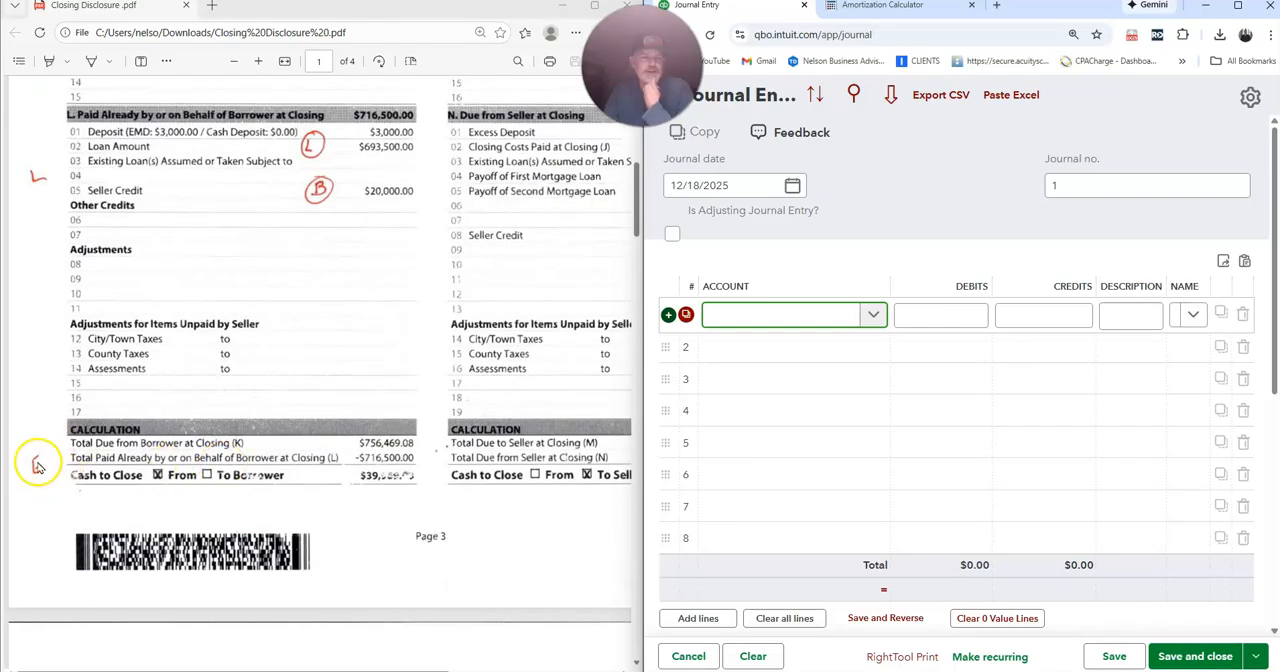
scroll(160, 408, up, 3)
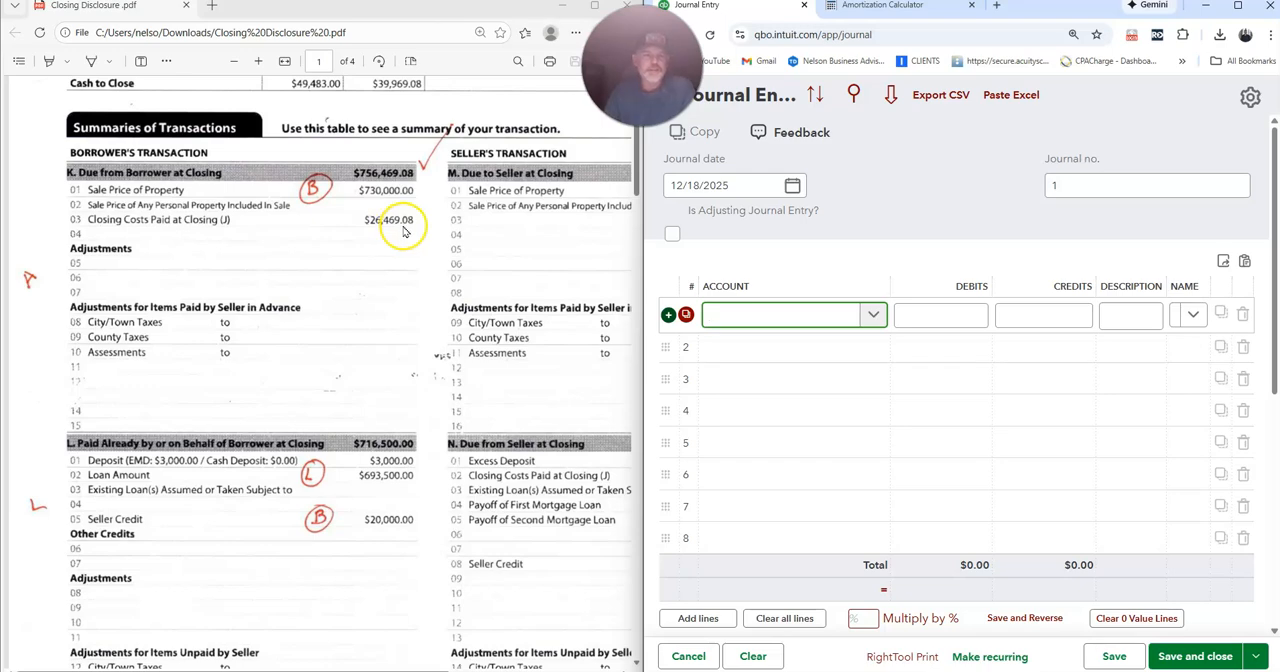
scroll(400, 277, down, 4)
scroll(407, 280, up, 3)
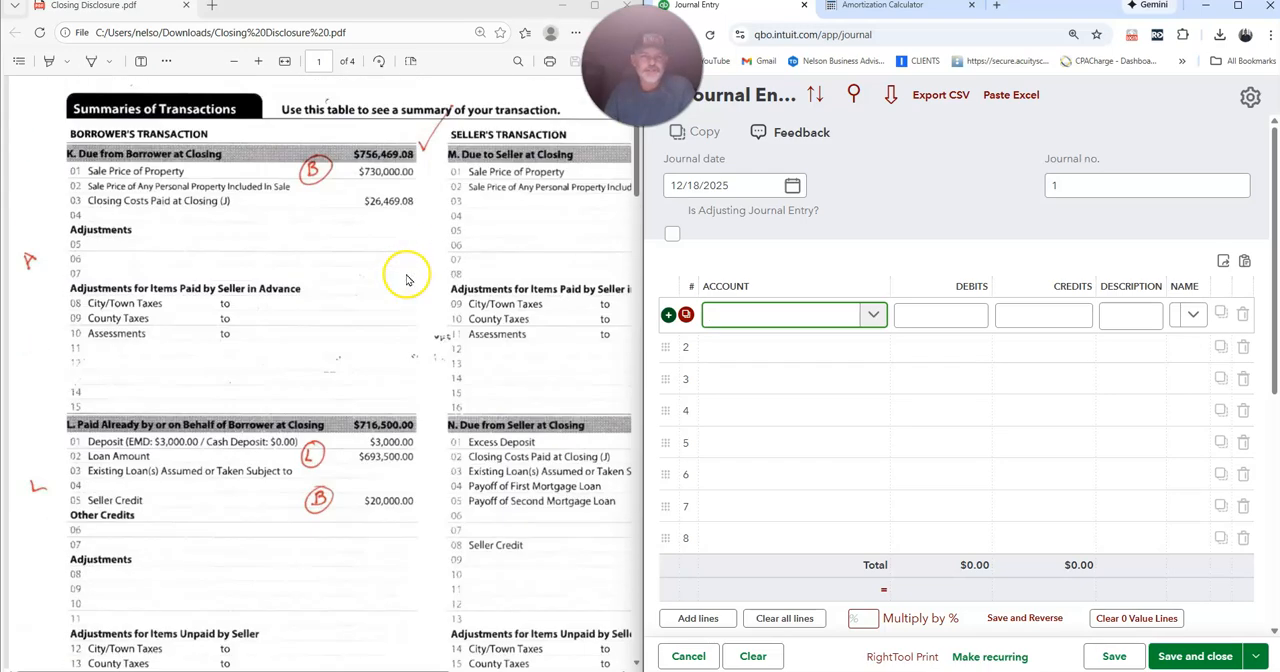
scroll(407, 280, down, 10)
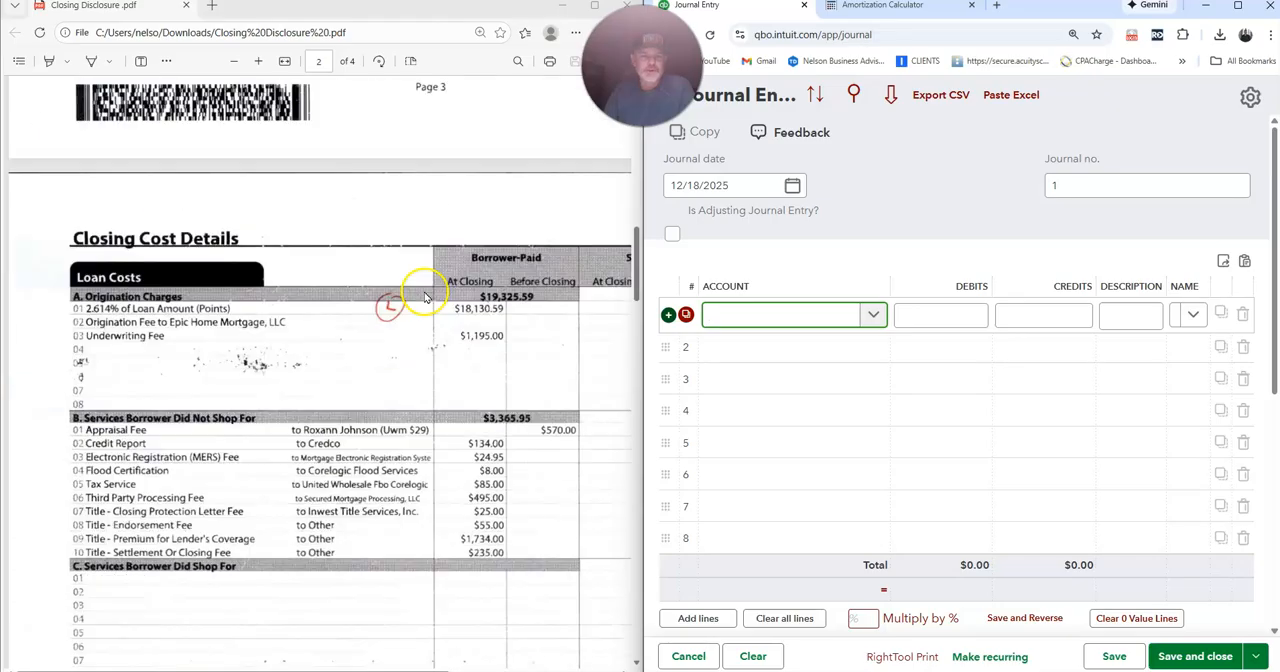
scroll(424, 297, down, 2)
scroll(472, 140, up, 2)
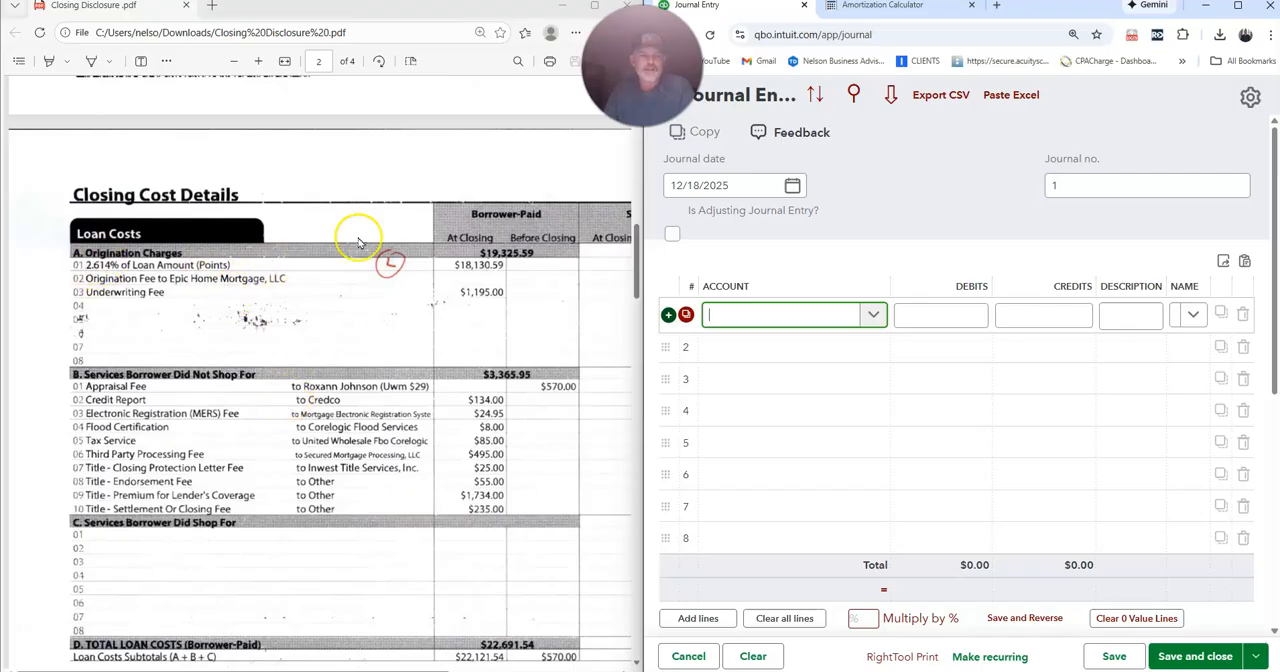
scroll(330, 303, down, 3)
scroll(316, 480, down, 9)
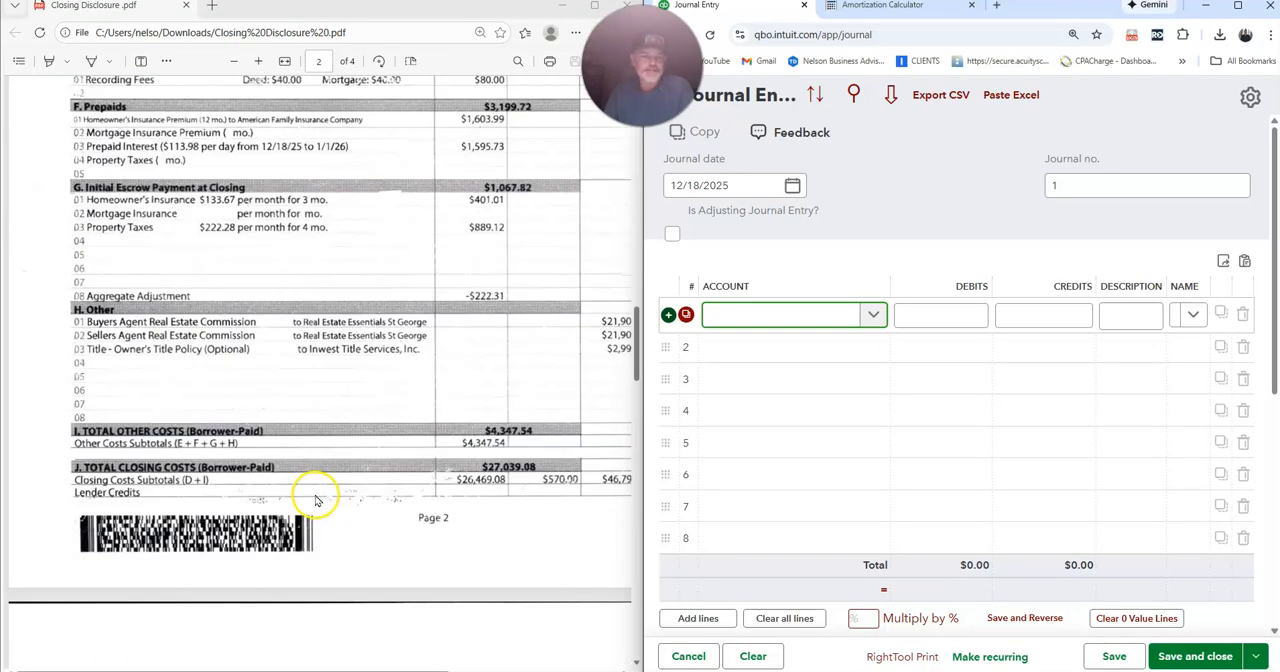
scroll(374, 403, up, 12)
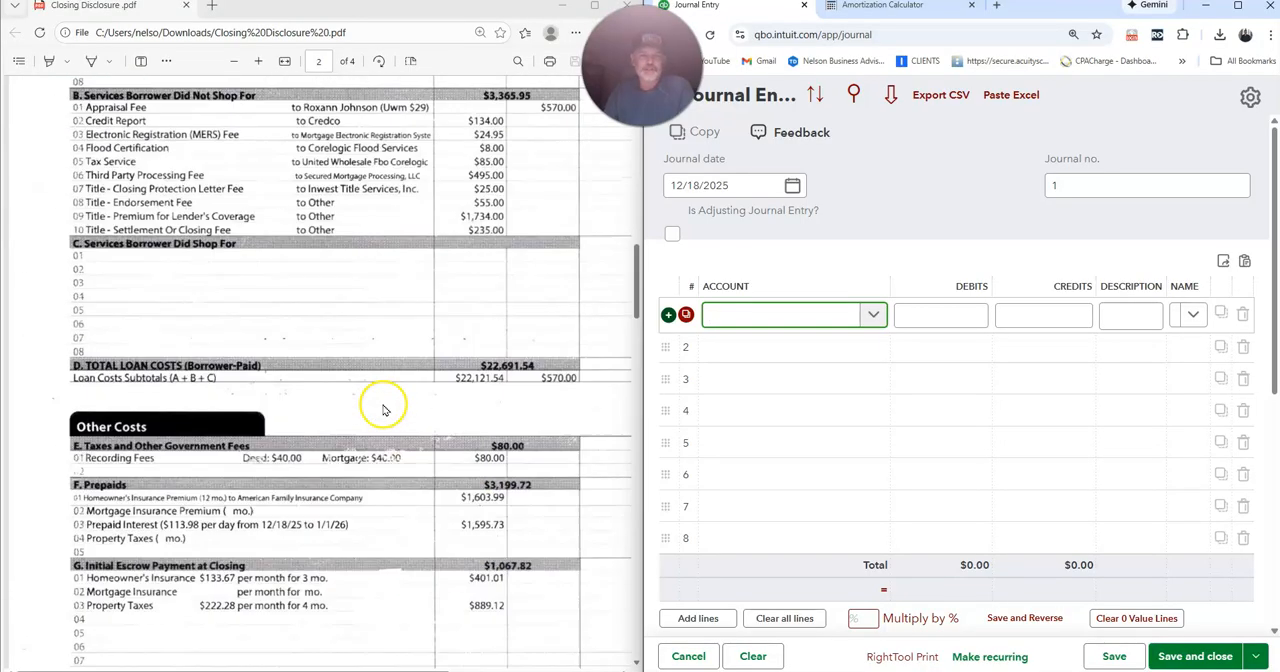
scroll(380, 410, up, 9)
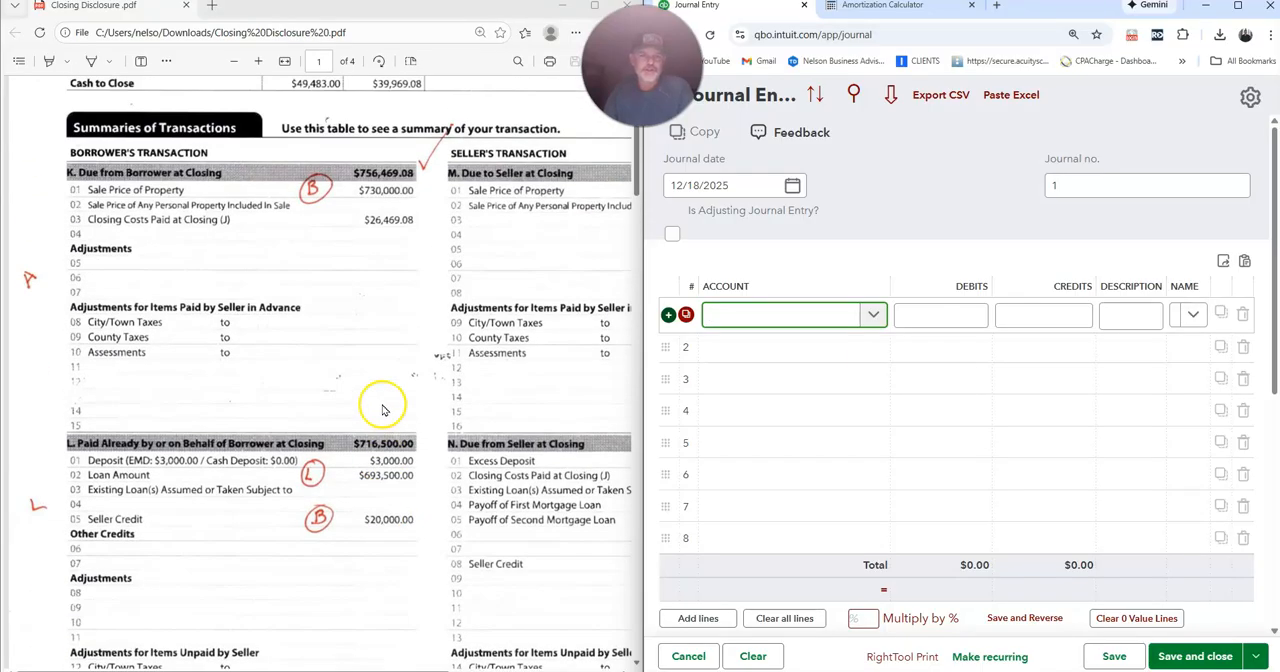
Create a Fixed Assets account with detail type Buildings, named after the property's street address, for the first journal line.
click(722, 316)
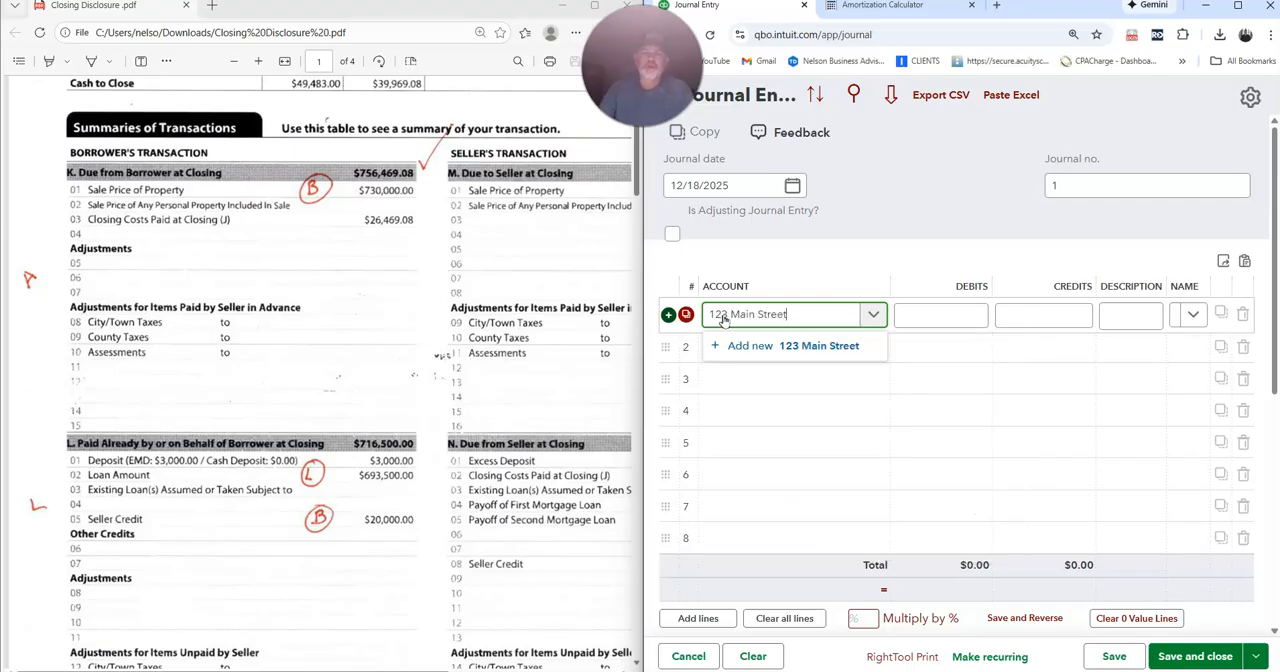
click(743, 350)
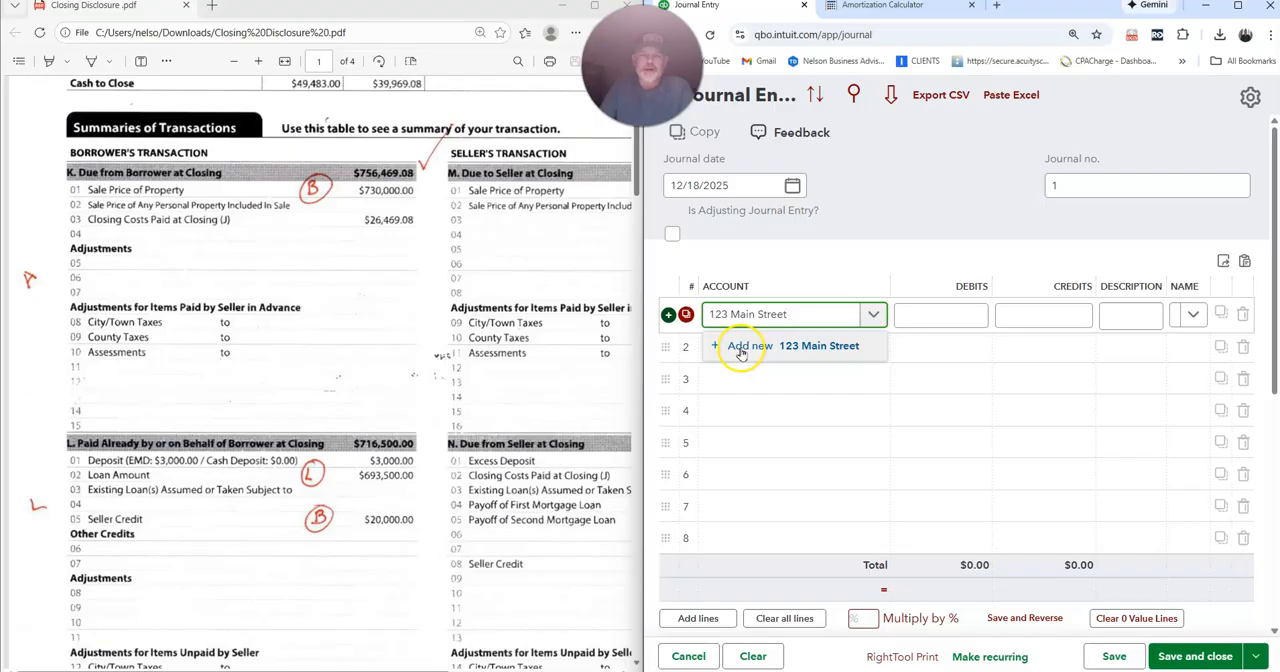
click(742, 350)
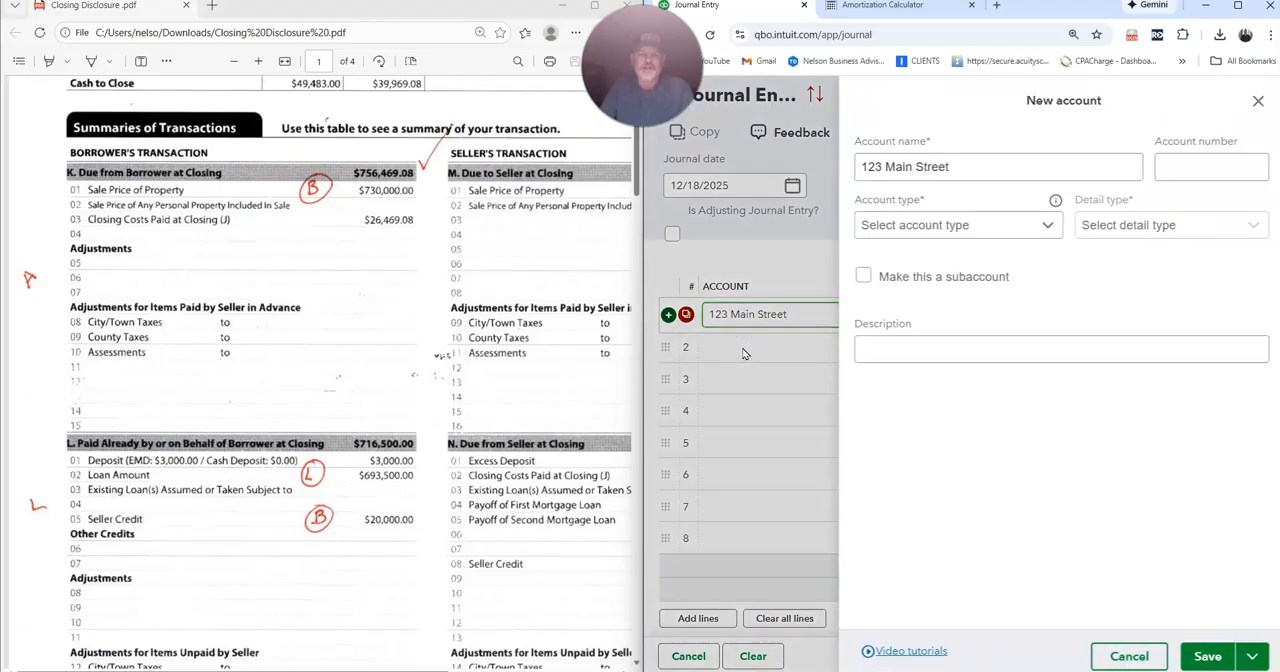
click(968, 222)
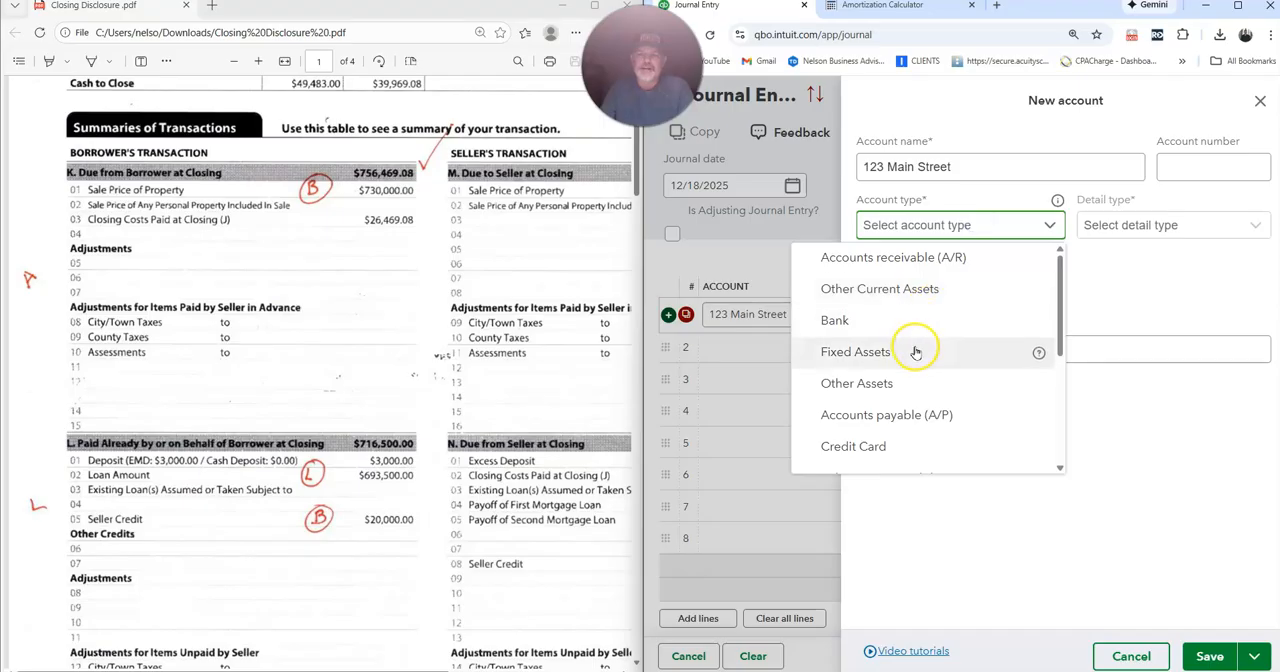
click(846, 354)
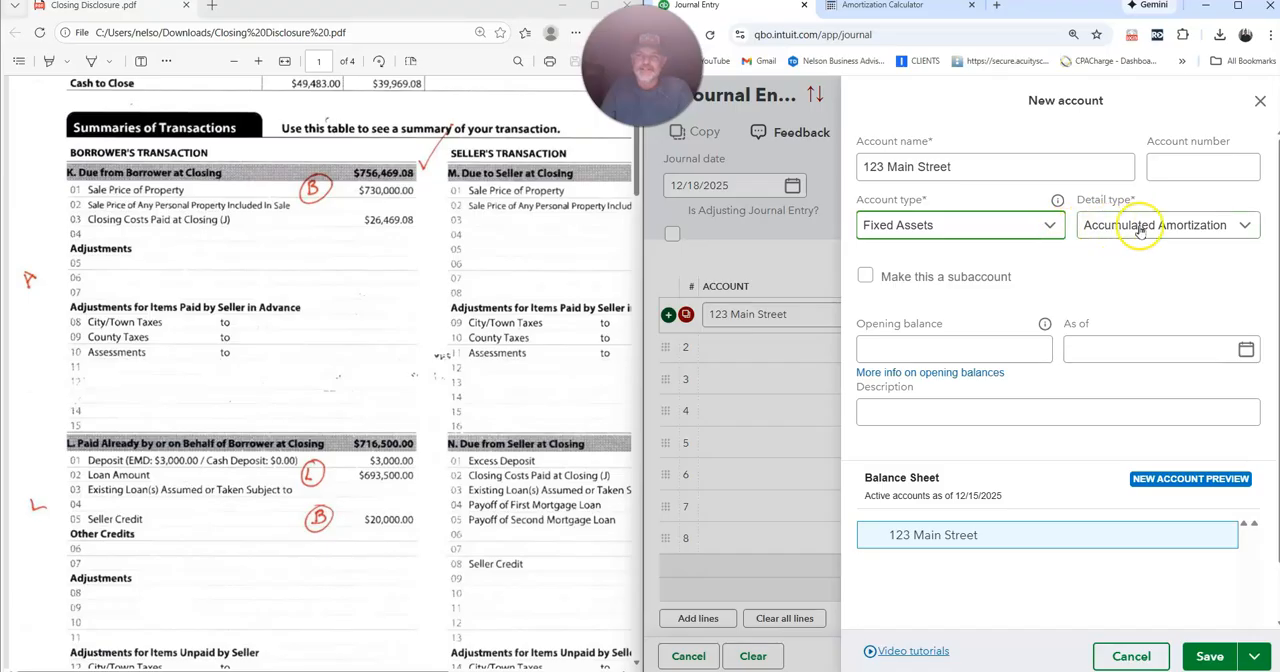
click(1217, 228)
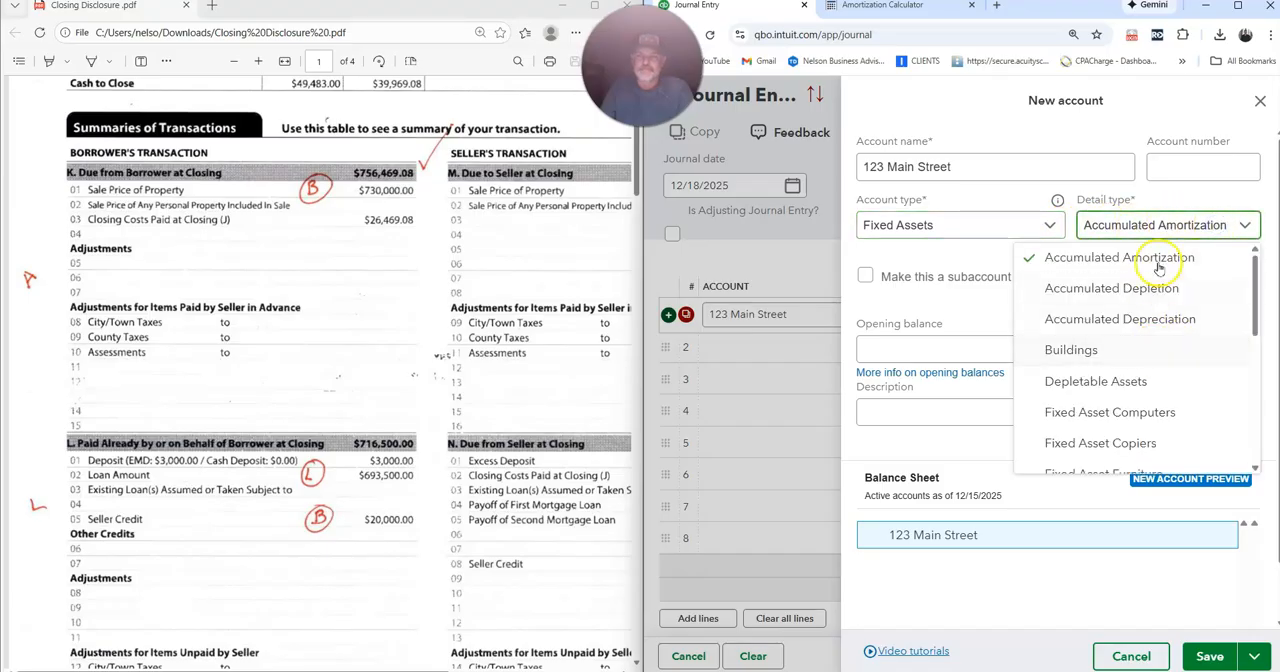
click(1092, 351)
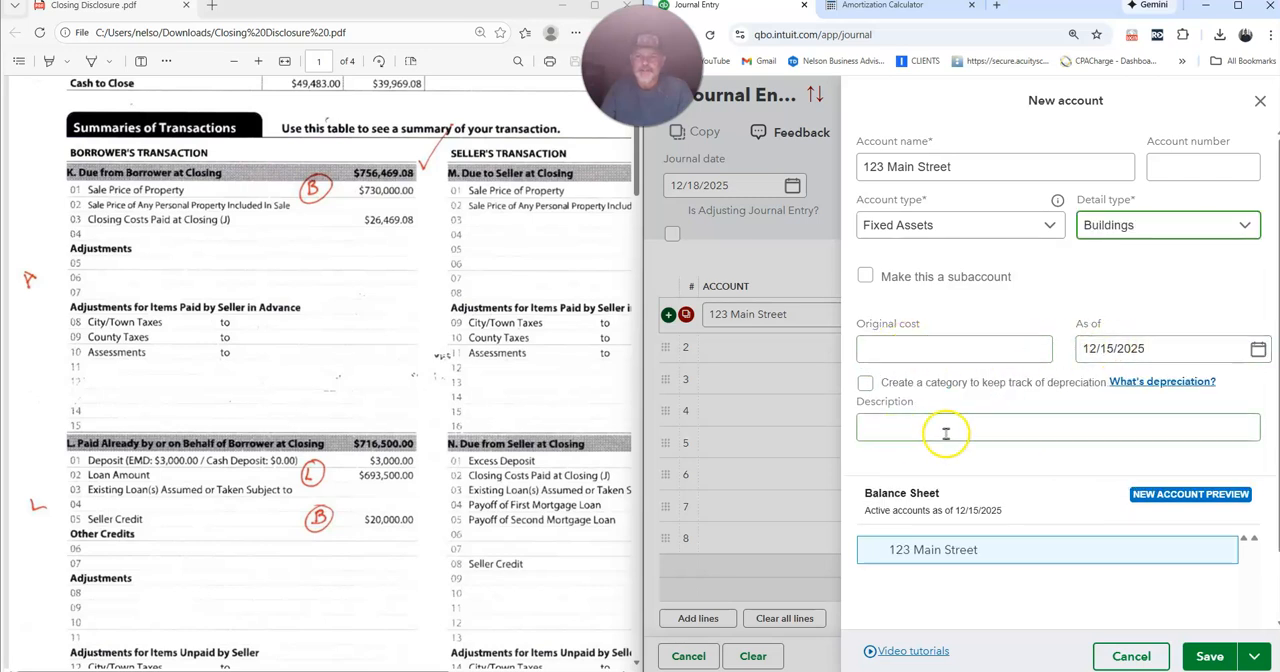
click(1210, 656)
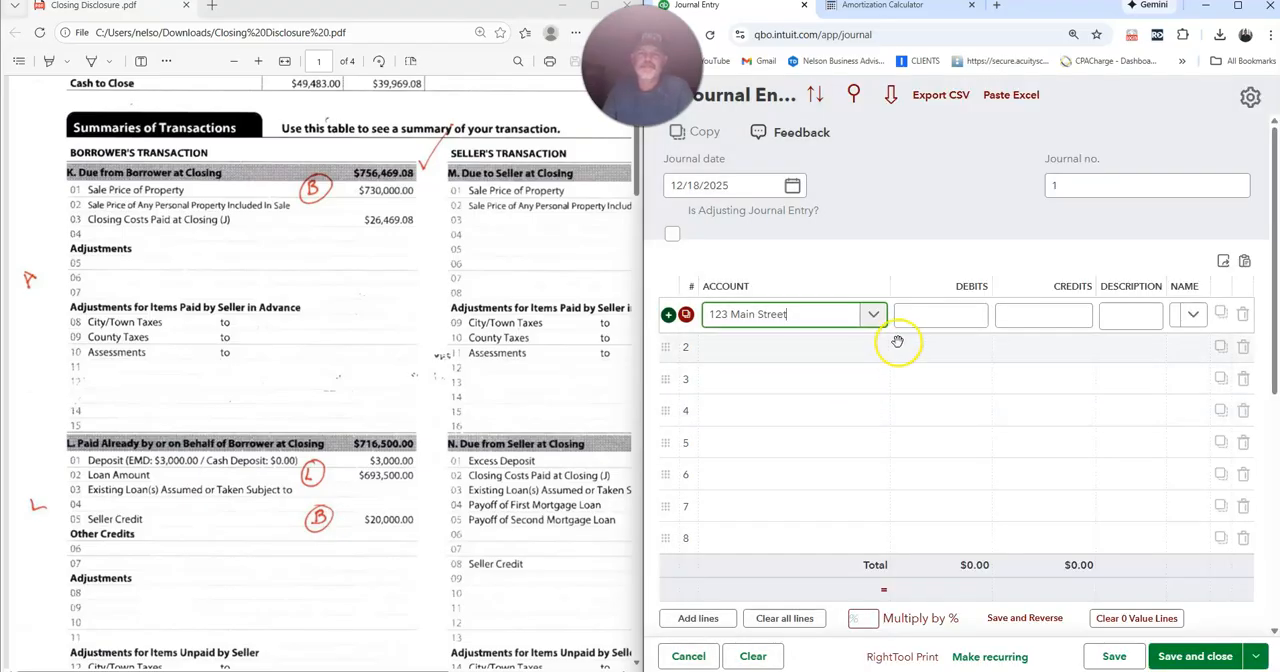
Debit the property account $756,469.08 on the first journal line, the total due from the borrower at closing.
click(943, 314)
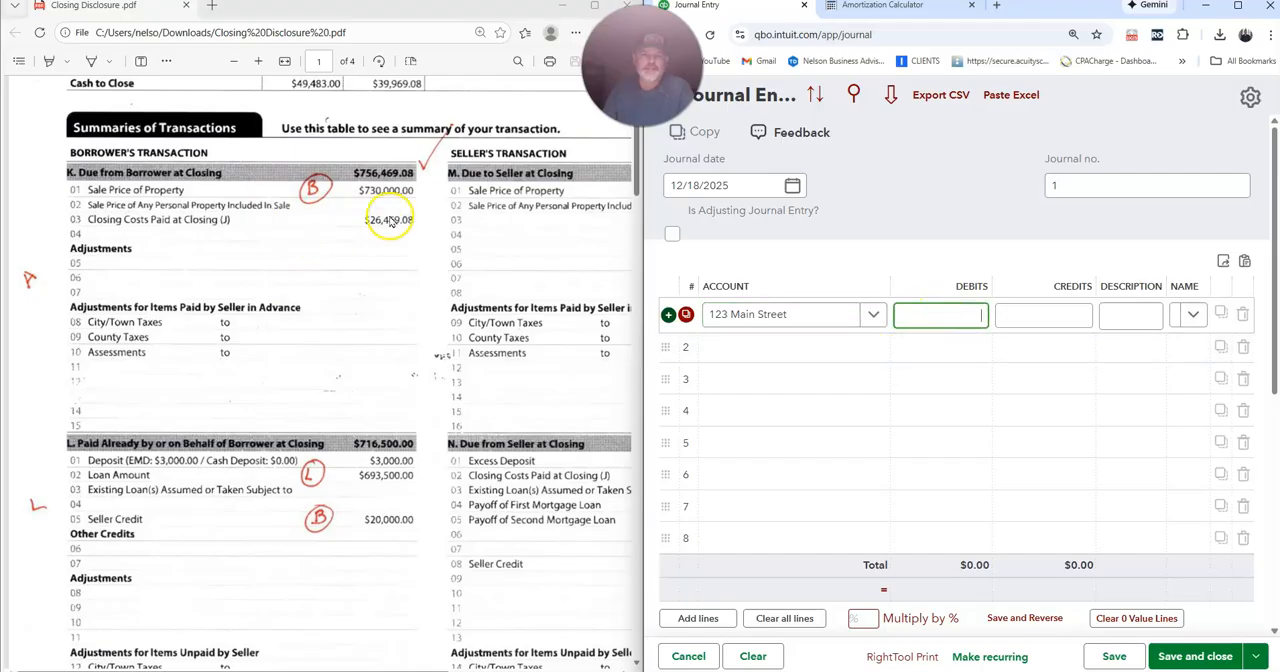
text(756469.08)
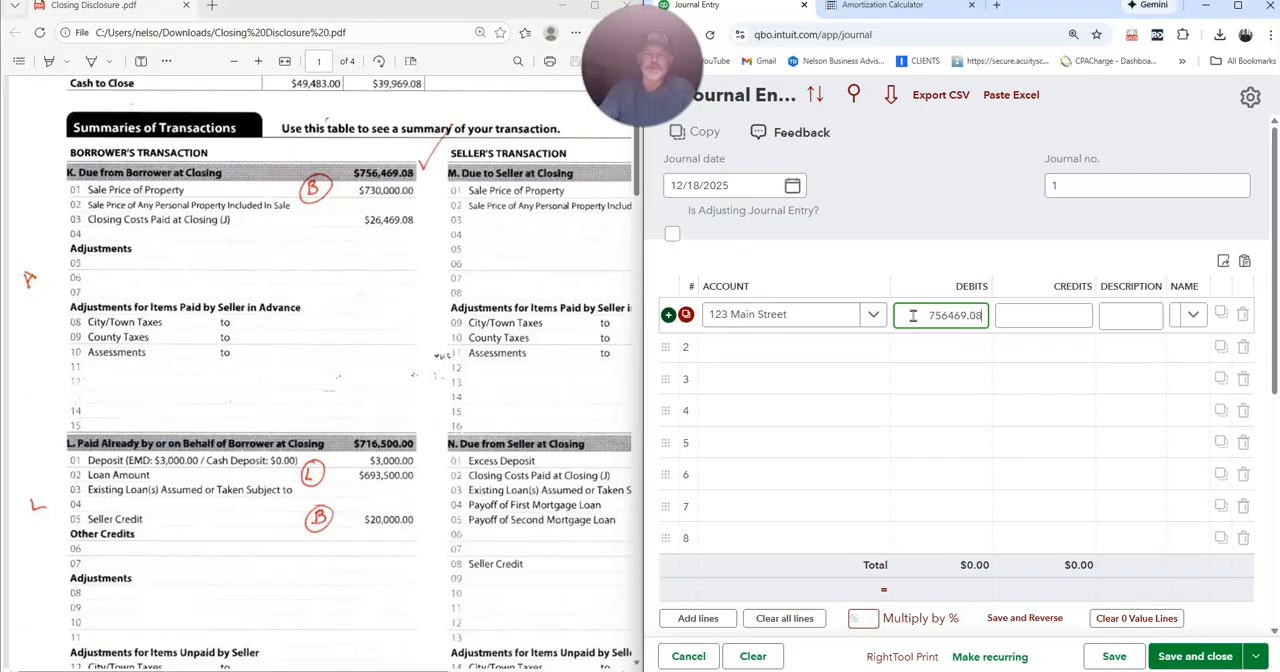
key(Tab)
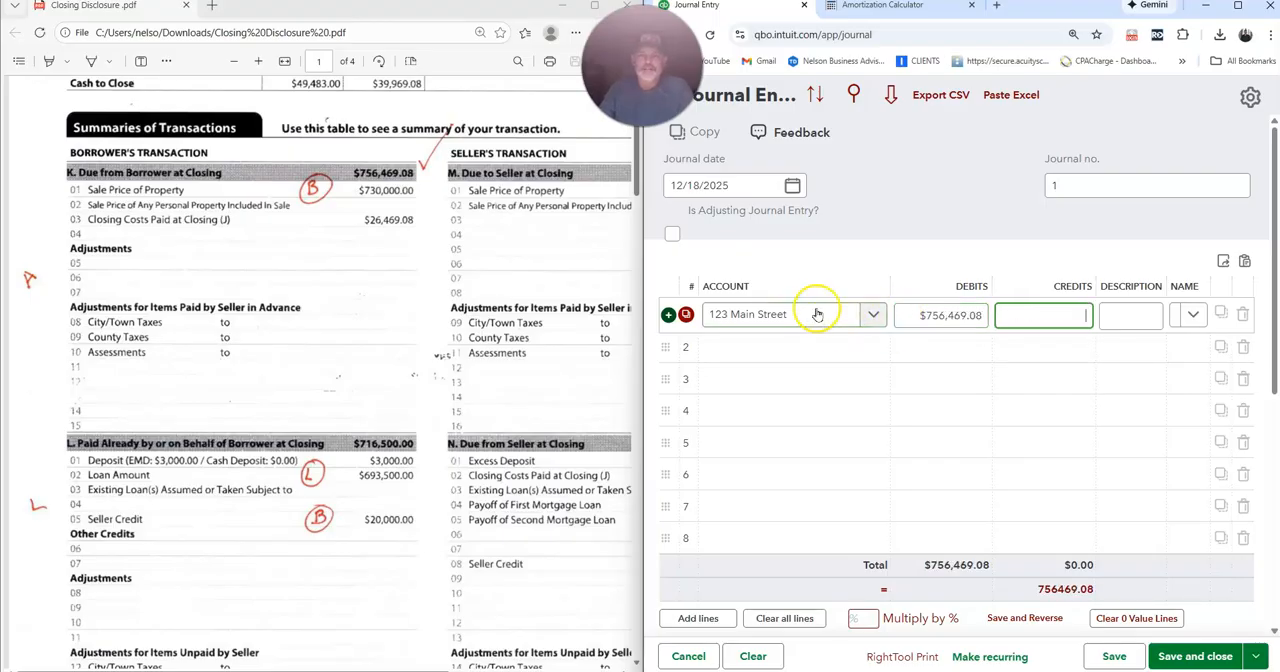
key(Tab)
key(Tab)
key(Tab)
key(Tab)
key(Tab)
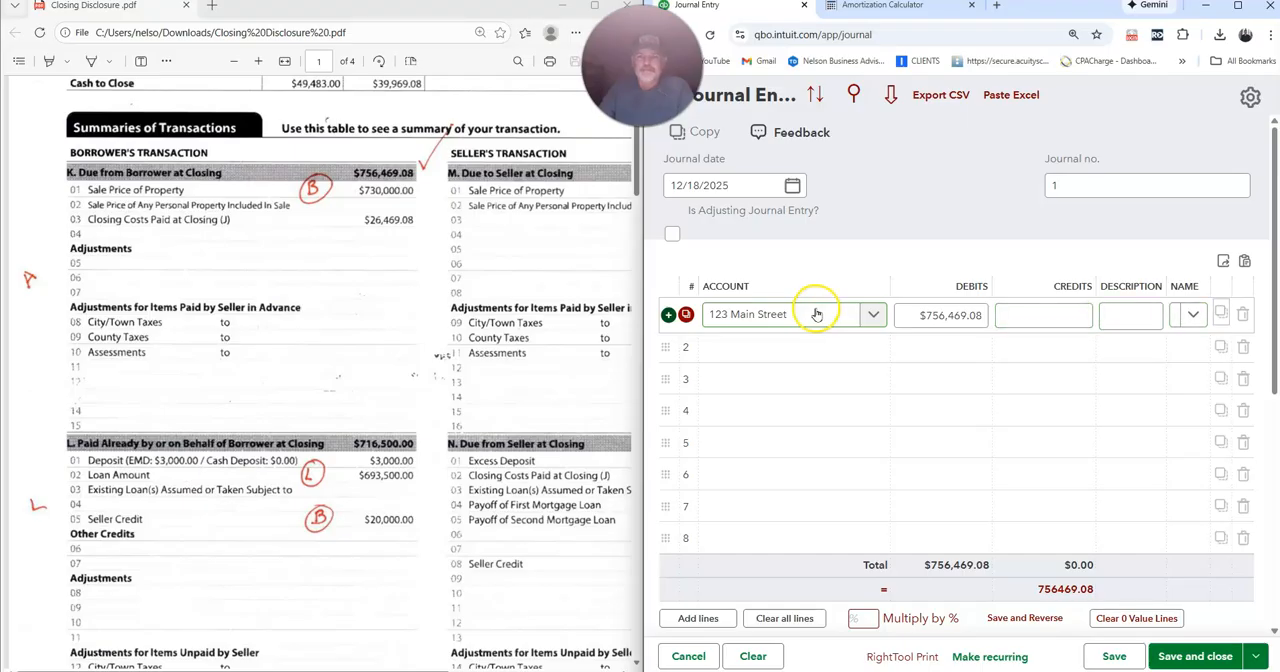
Credit the Earnest Money Deposit (EMD) account $3,000.00 on the second journal line.
click(785, 346)
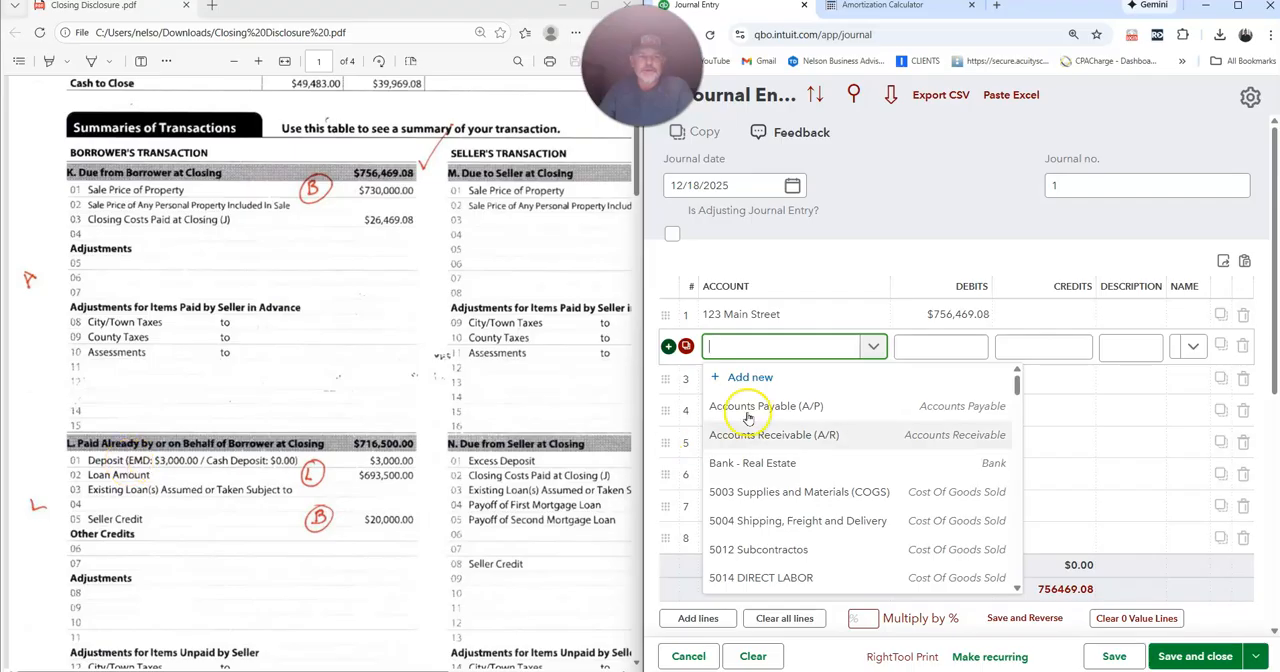
click(757, 346)
text(ear)
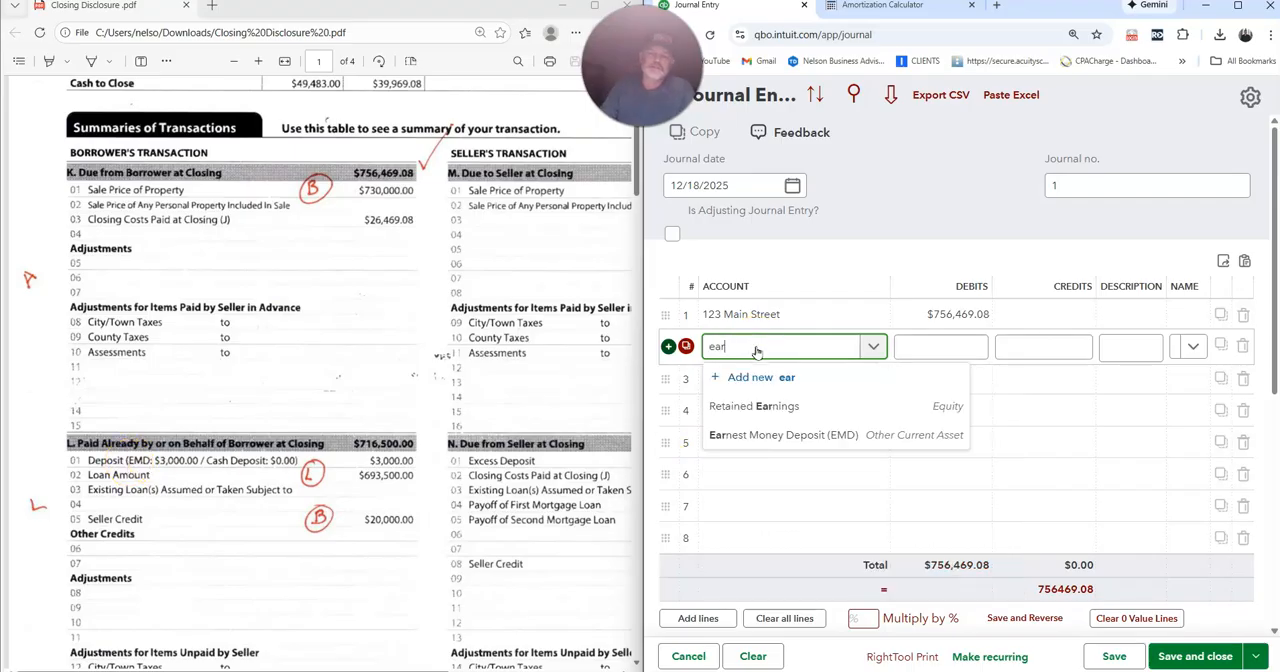
click(770, 436)
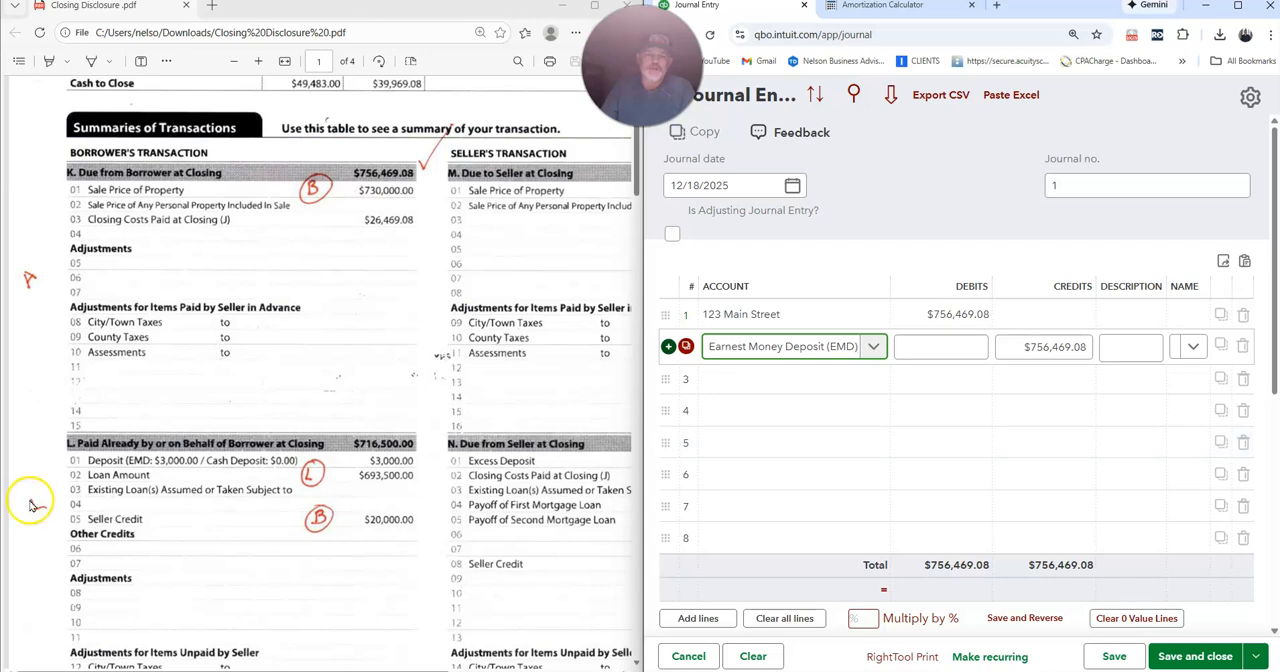
click(1016, 346)
text(30)
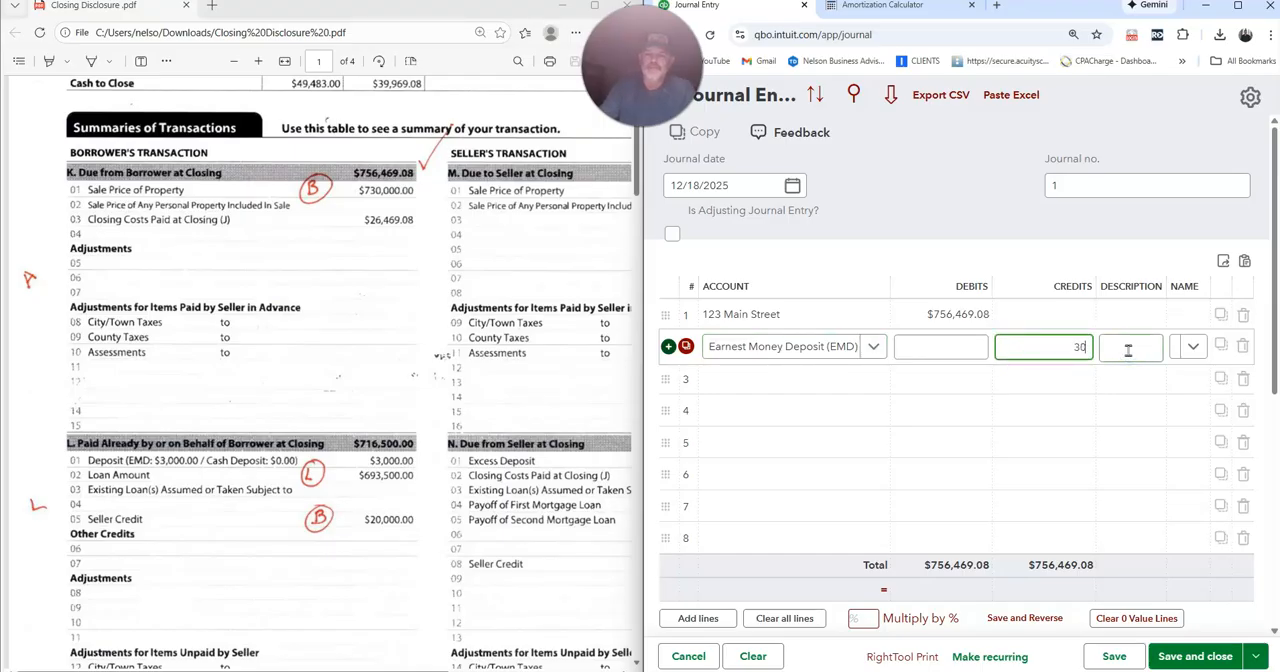
key(Tab)
key(Tab)
key(Tab)
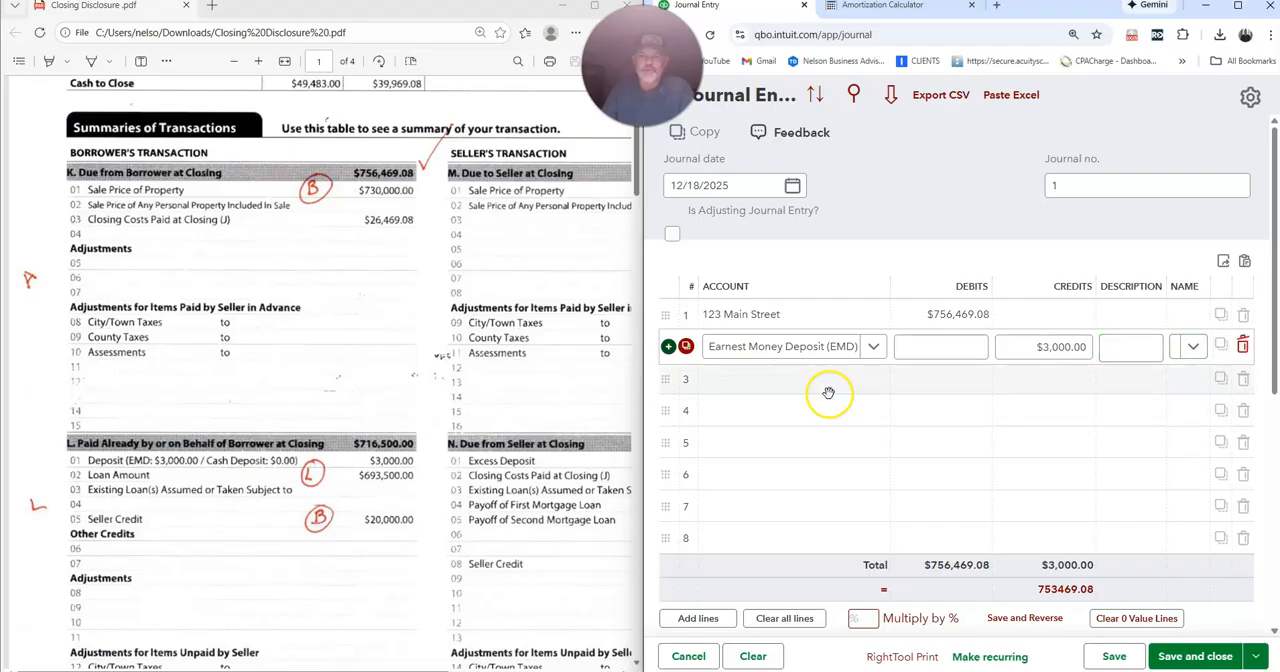
Create a Long Term Liabilities account named New Loan Amount with detail type Notes Payable for the third journal line.
click(785, 394)
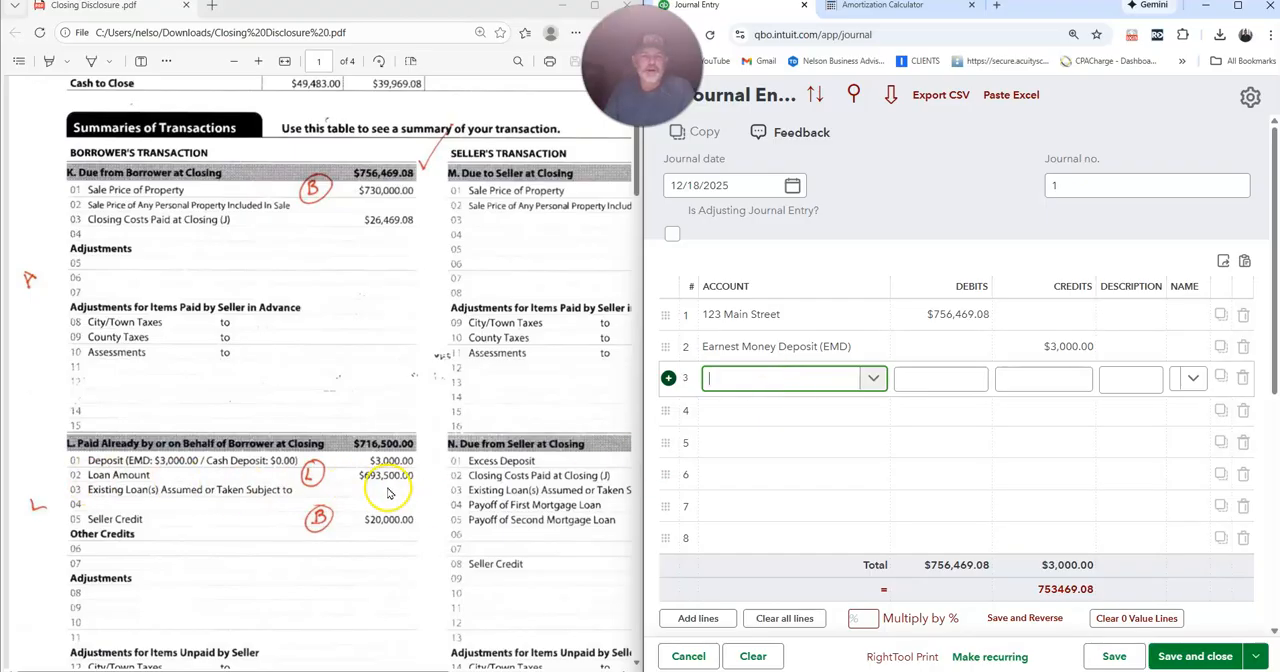
click(730, 389)
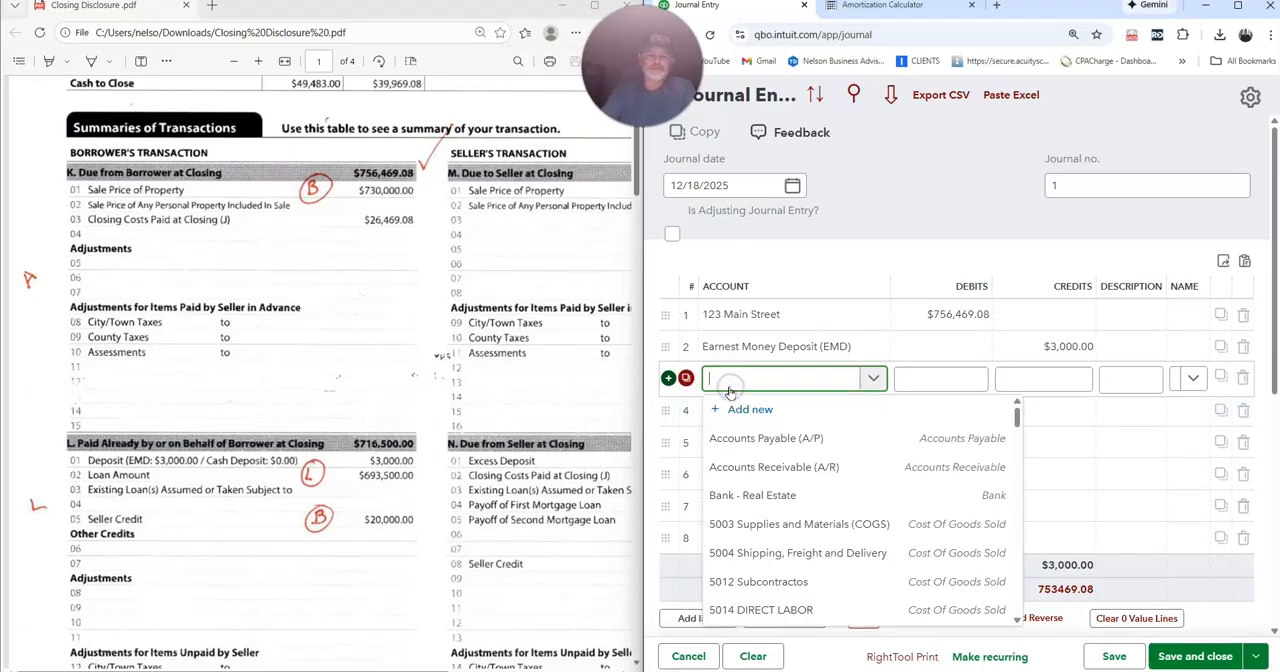
text(New Loan Amount)
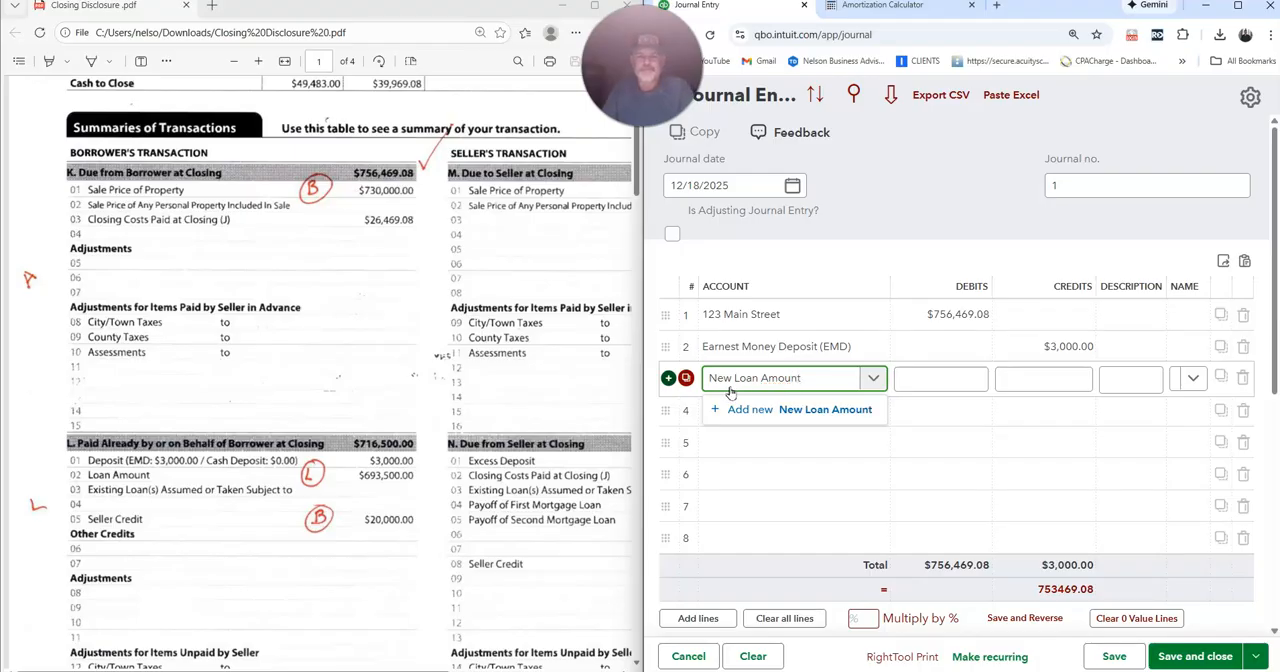
click(742, 410)
click(994, 162)
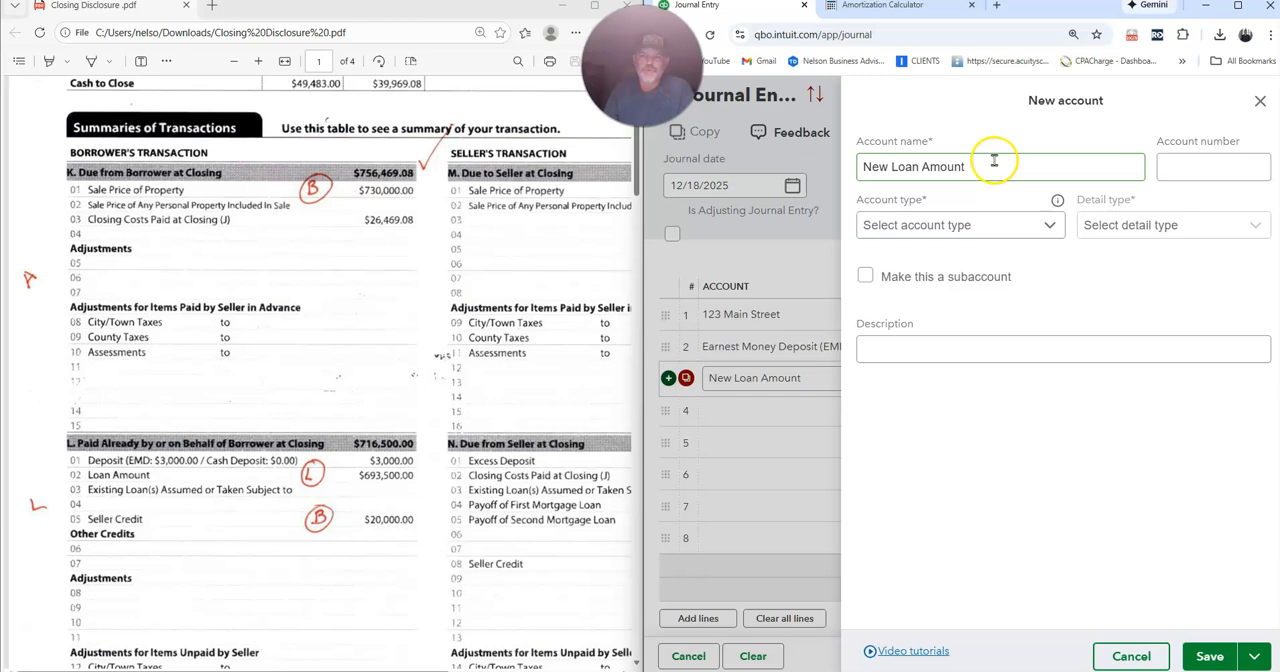
click(980, 228)
scroll(938, 366, down, 3)
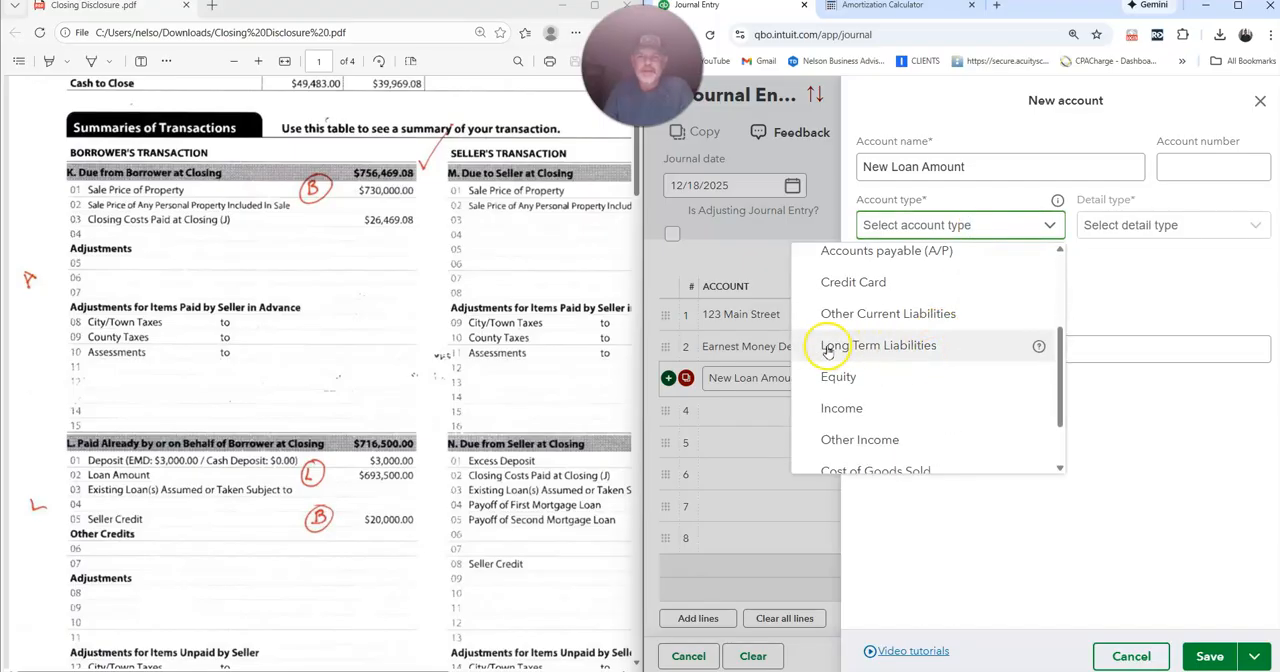
click(903, 345)
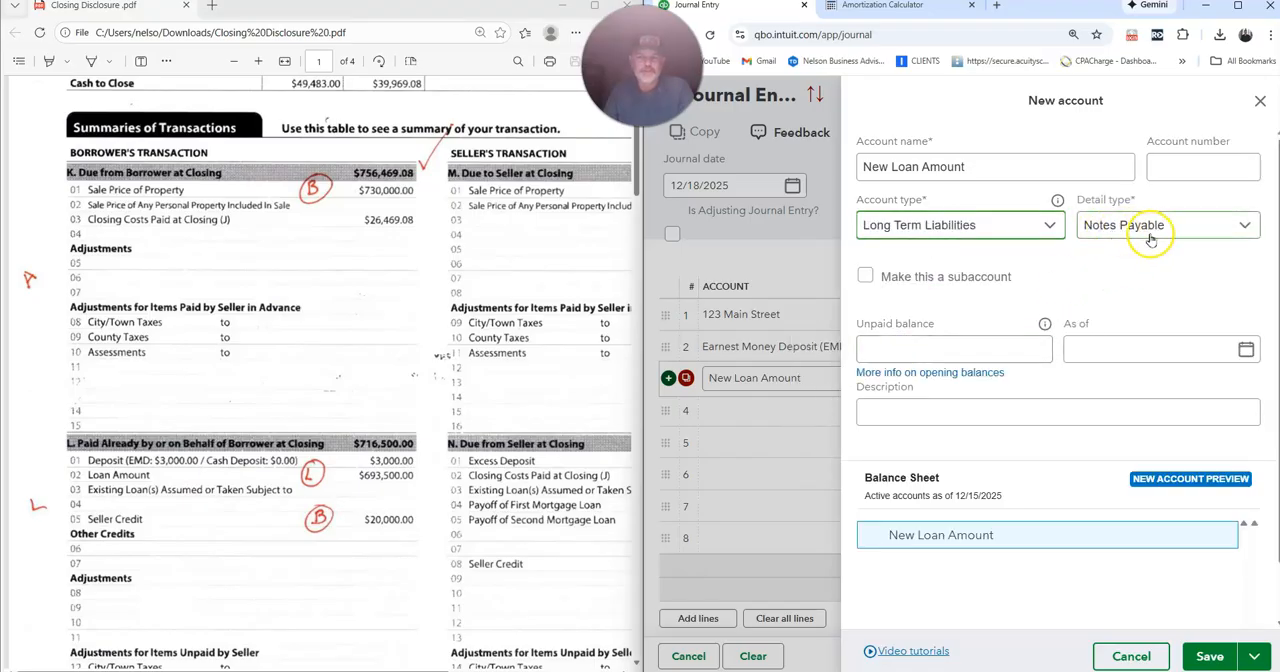
click(1208, 656)
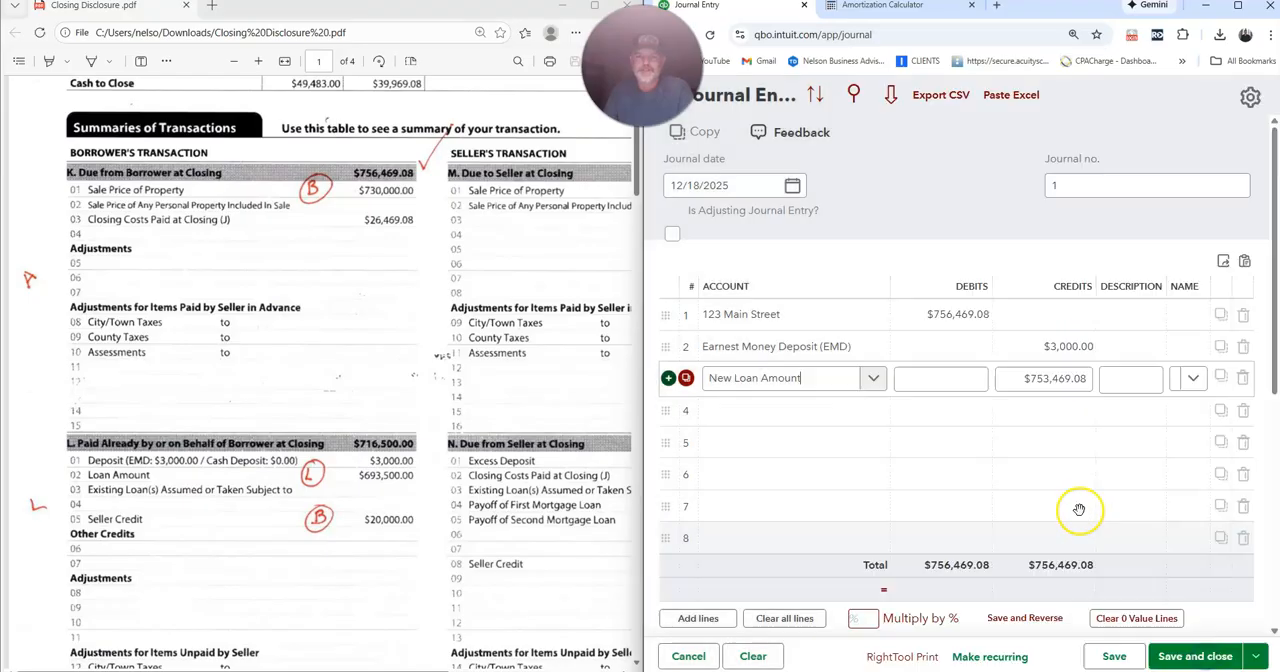
Credit the New Loan Amount account $693,500.00 on the third journal line, the loan amount in the closing disclosure.
key(Tab)
key(Tab)
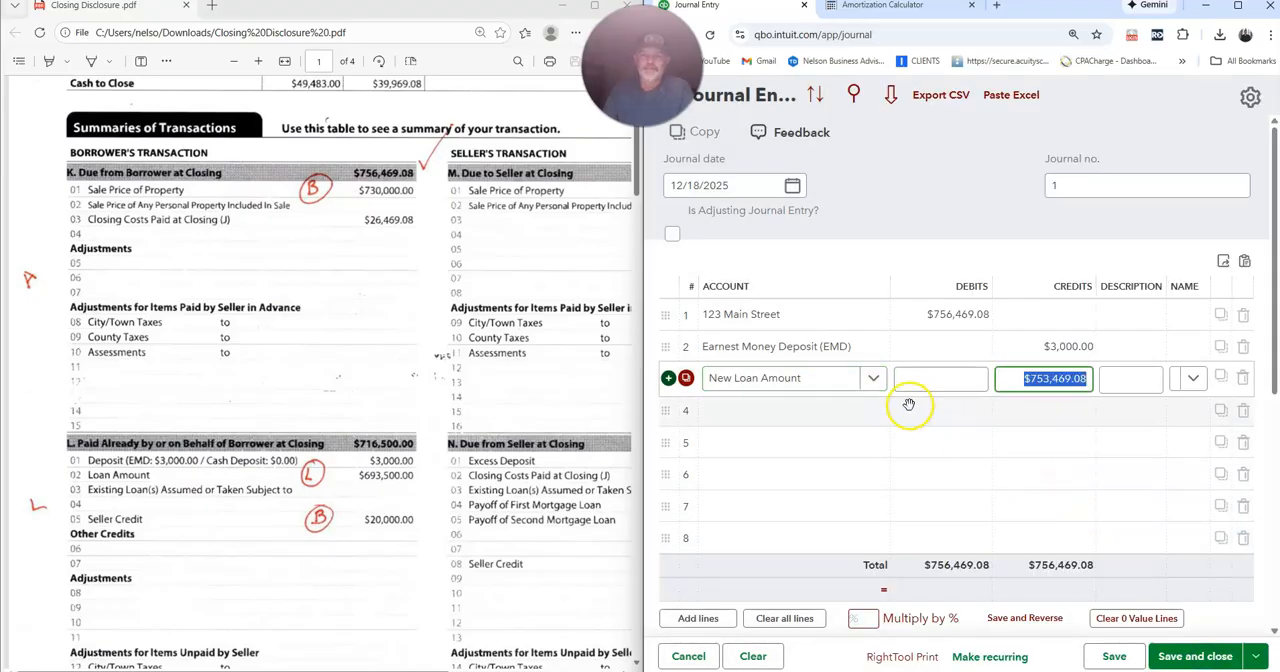
text(693500)
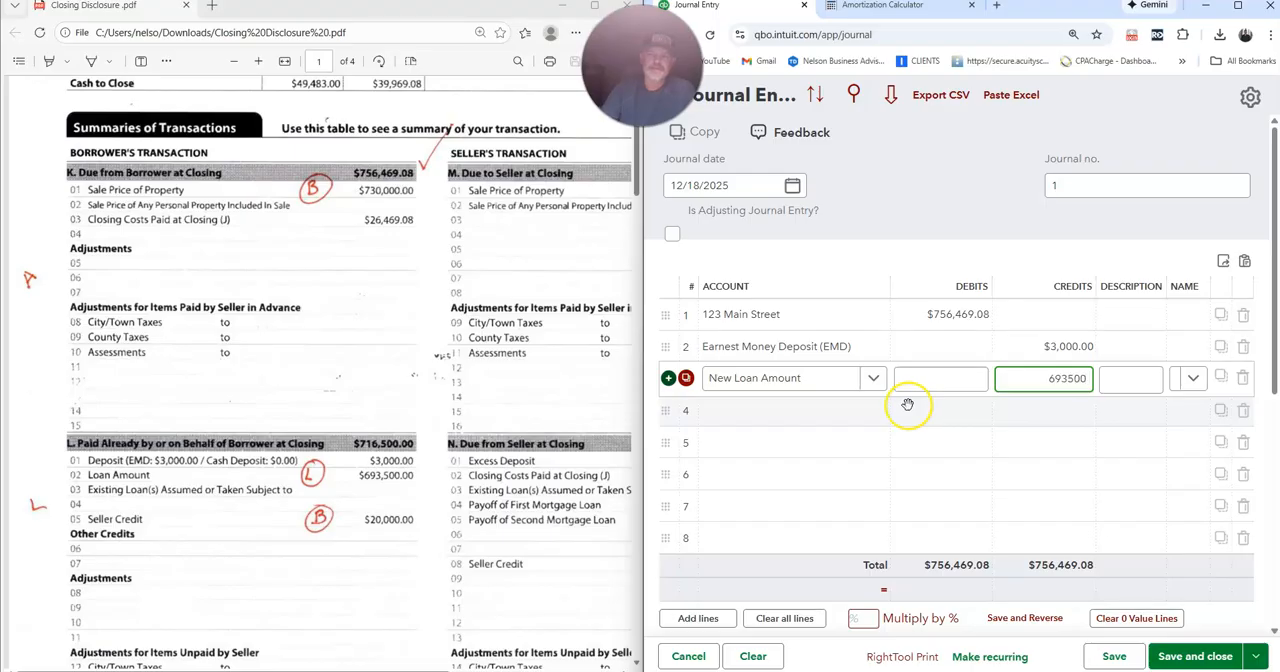
key(Tab)
key(Tab)
key(Tab)
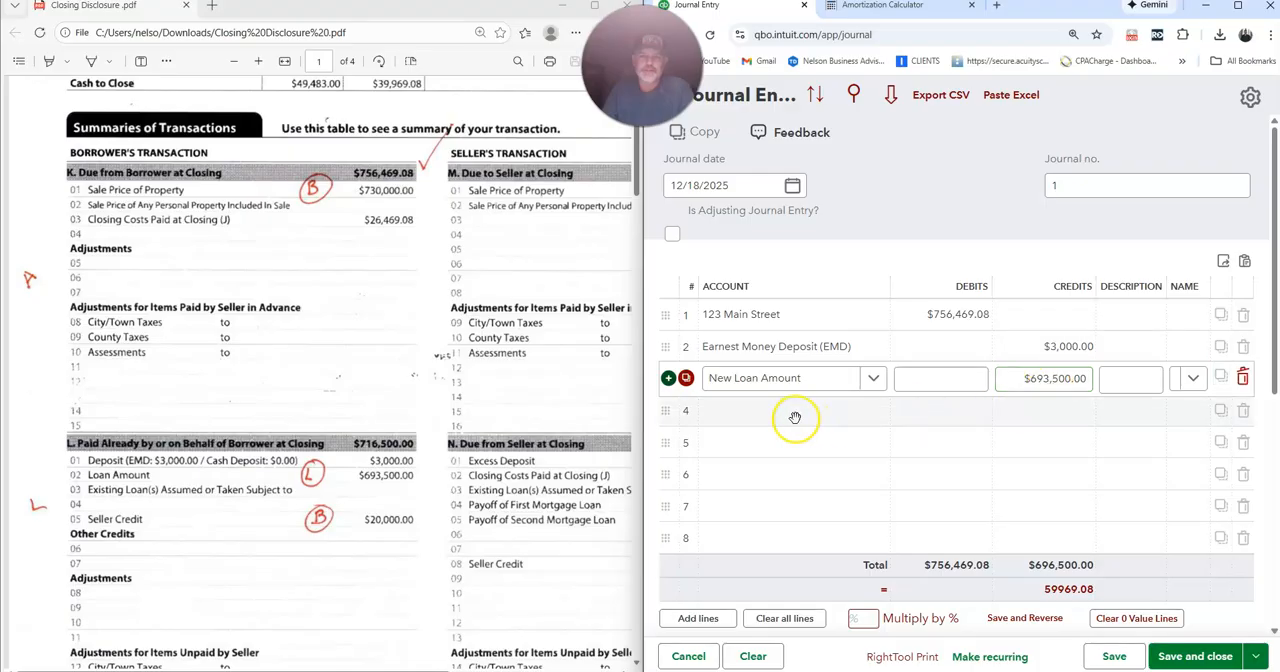
Credit the property's fixed asset account $20,000.00 on the fourth journal line for the seller credit.
click(752, 424)
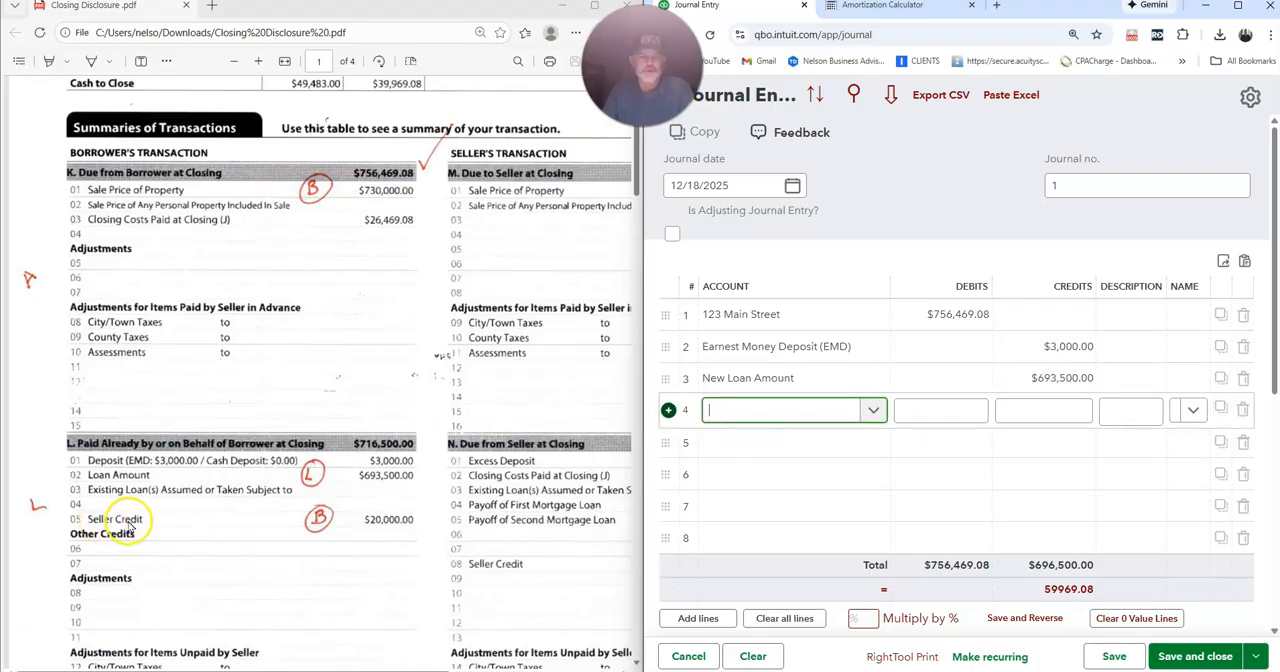
scroll(191, 517, down, 3)
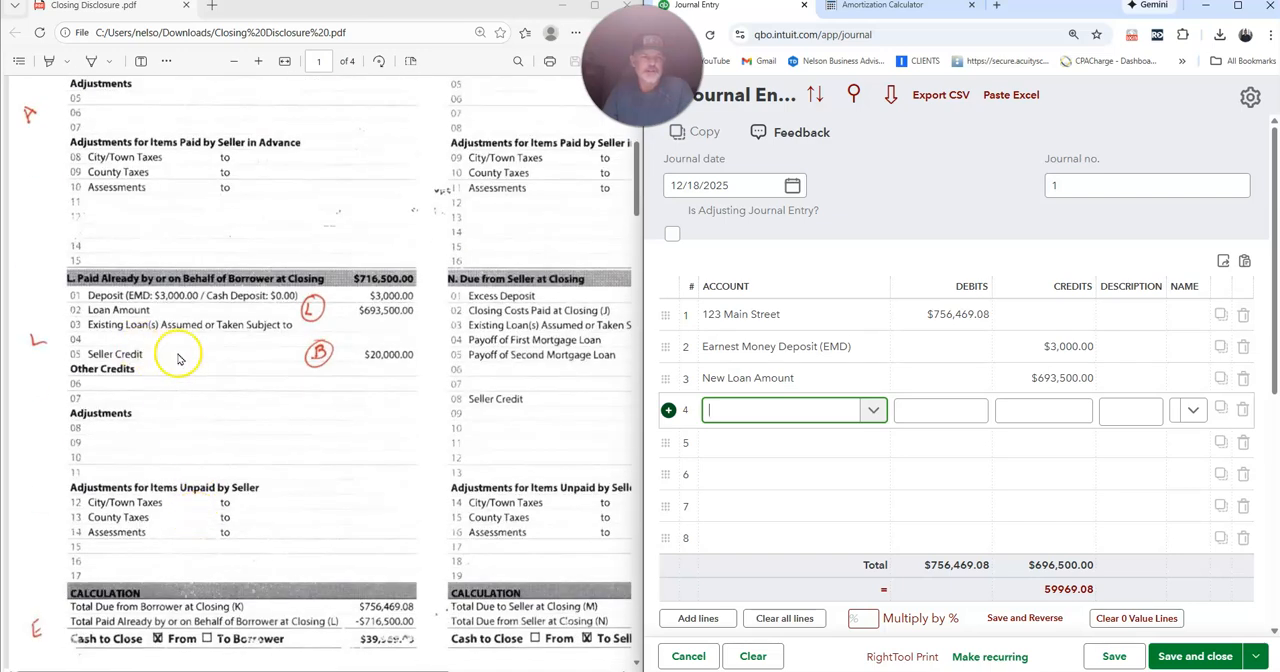
click(789, 413)
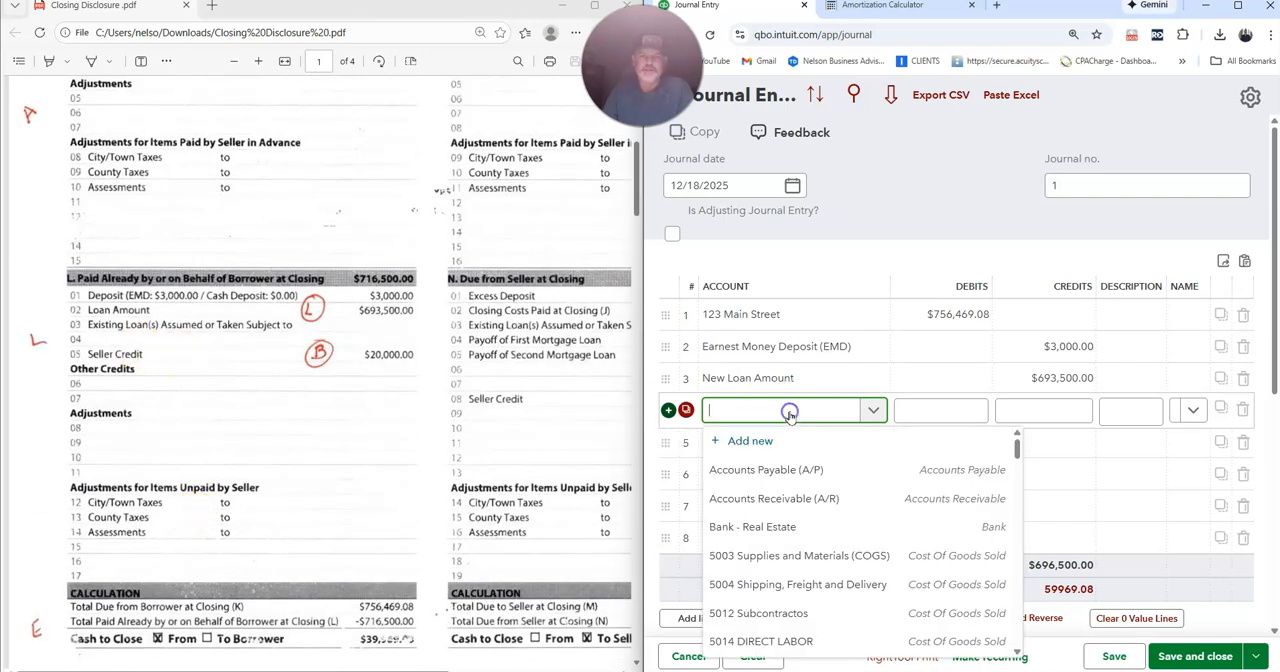
text(123)
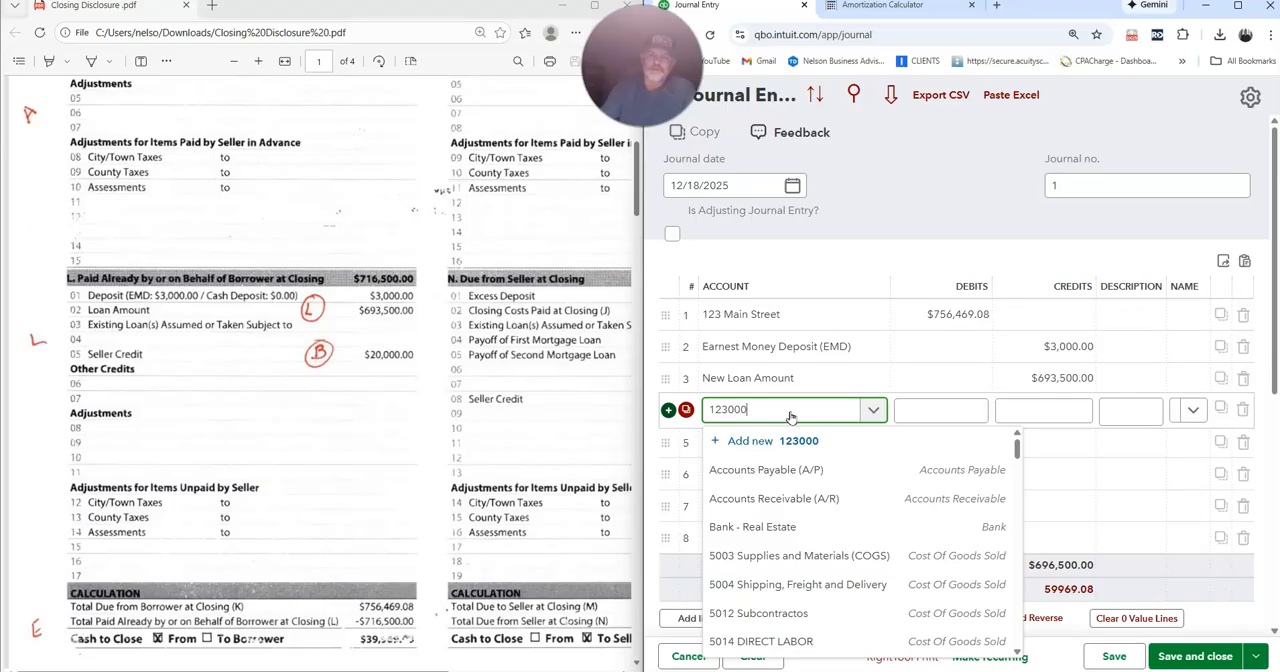
text(000)
key(BackSpace)
key(BackSpace)
key(BackSpace)
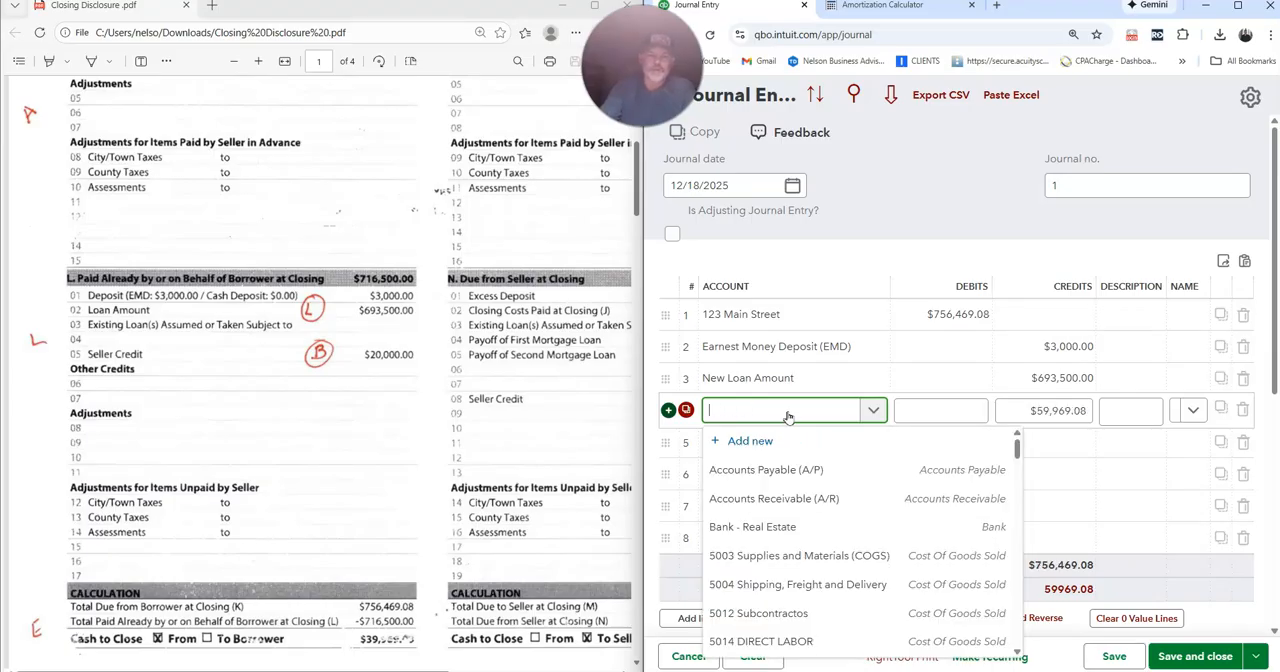
text(123)
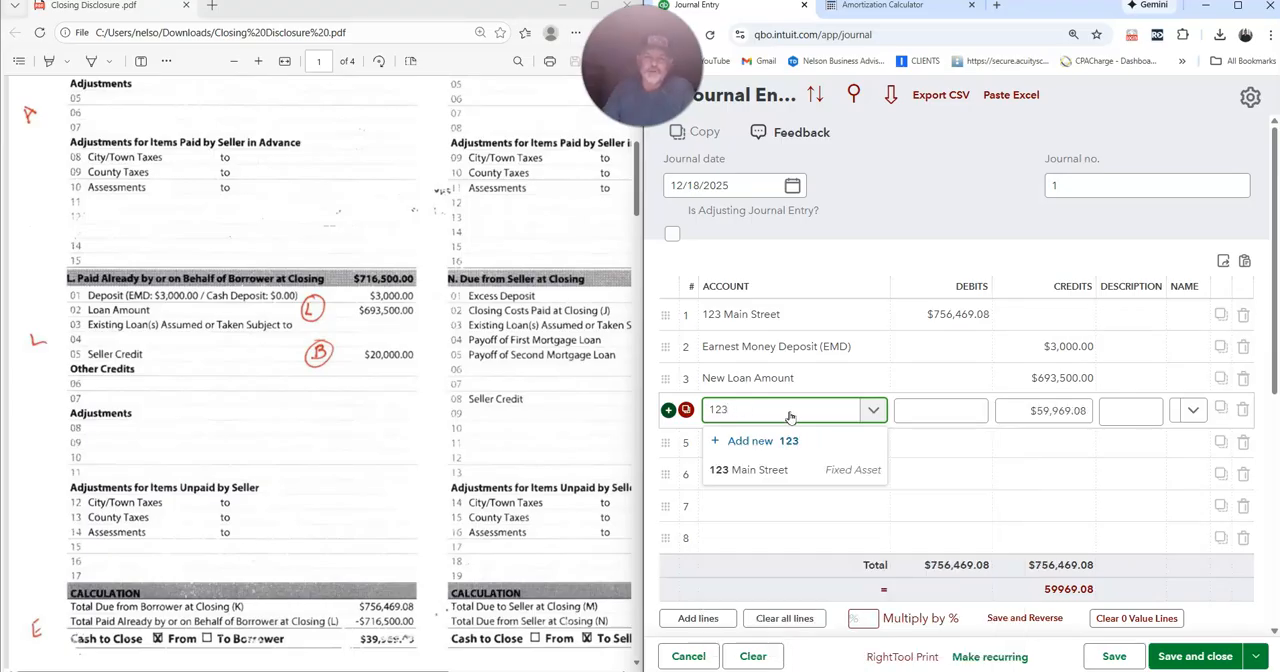
click(763, 467)
key(Tab)
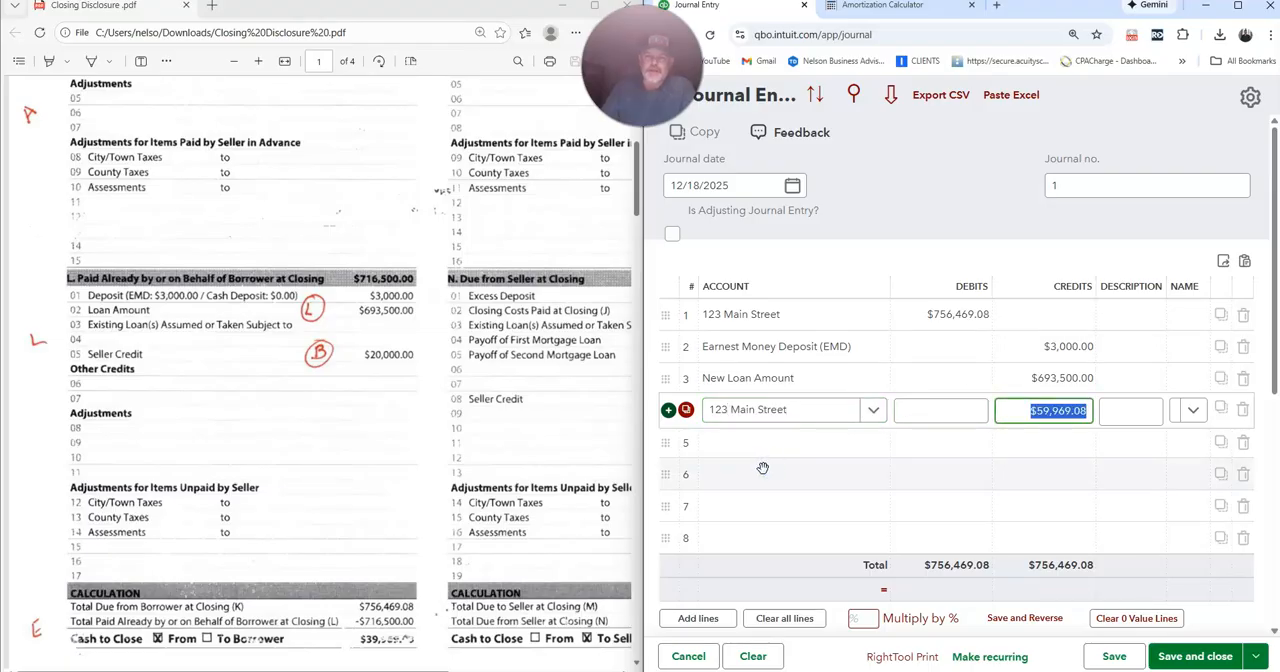
text(2)
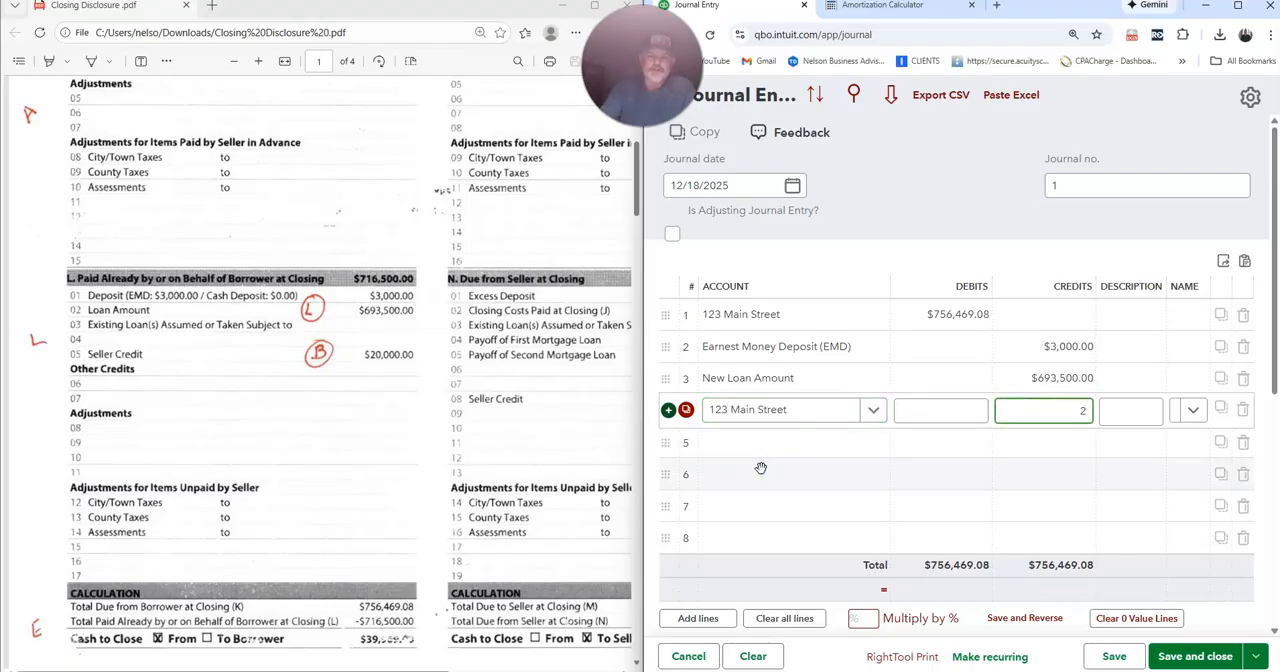
key(Tab)
key(Tab)
key(Tab)
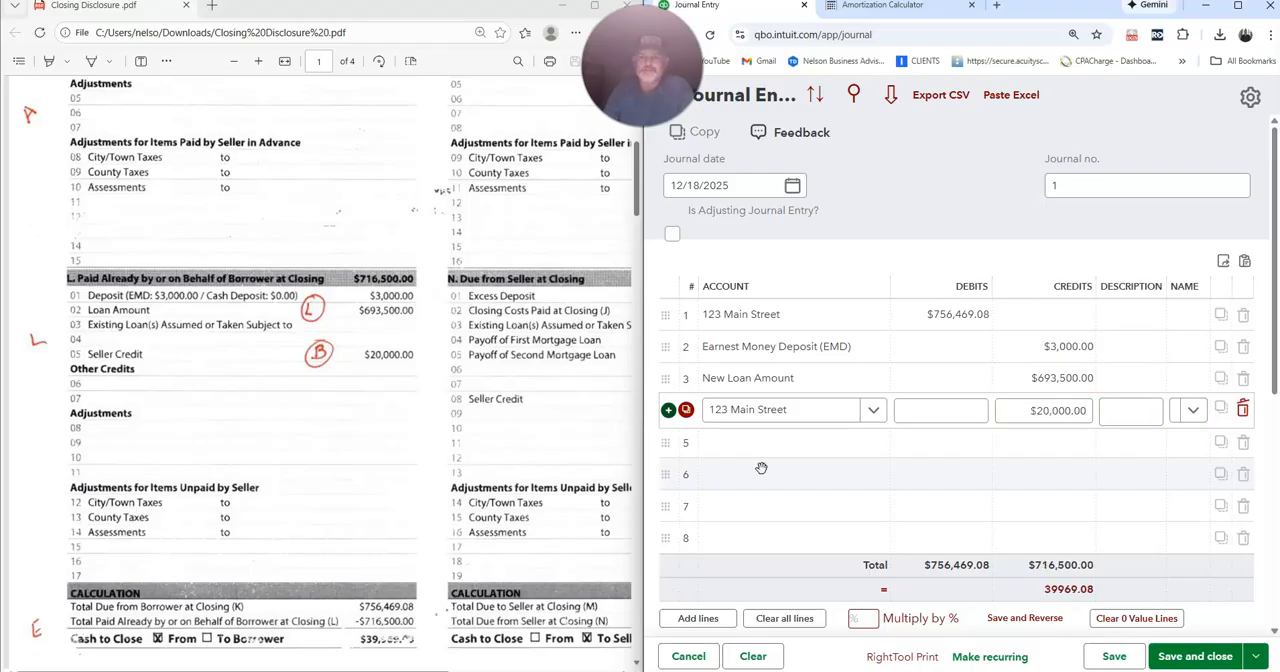
key(Tab)
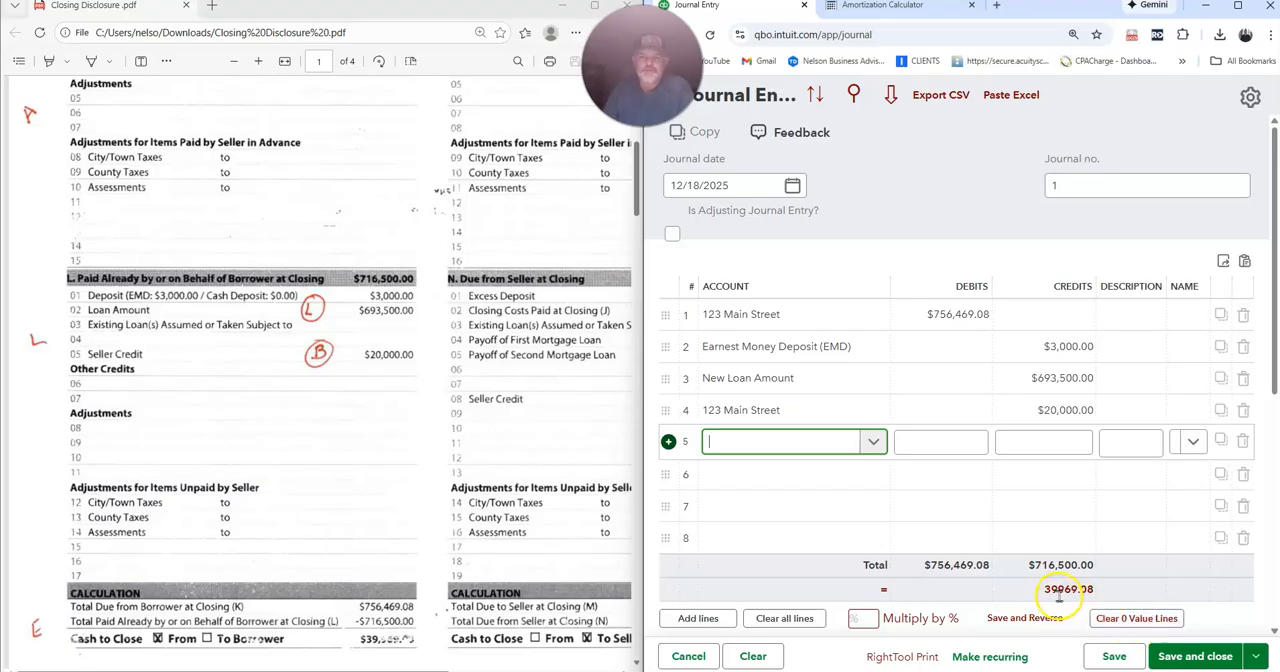
Check the closing disclosure's cash to close, credit Bank - Real Estate $39,969.08 on the fifth line, and save and close the journal entry.
scroll(255, 505, down, 3)
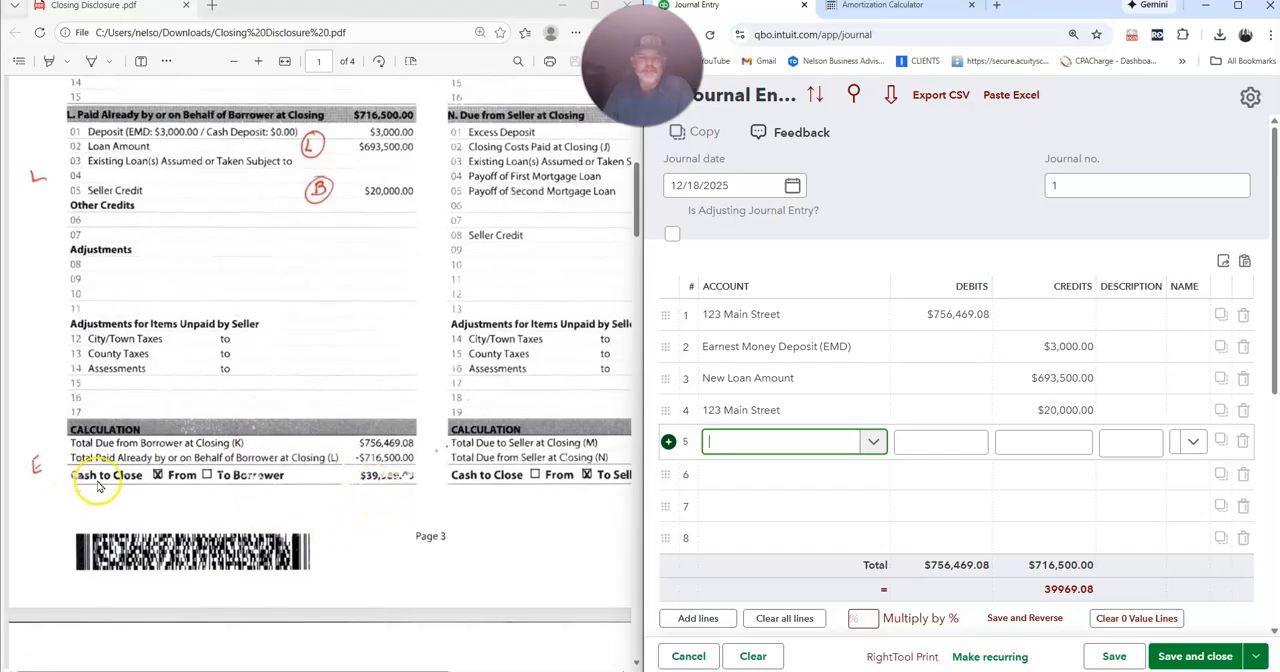
scroll(330, 468, up, 4)
scroll(354, 468, up, 4)
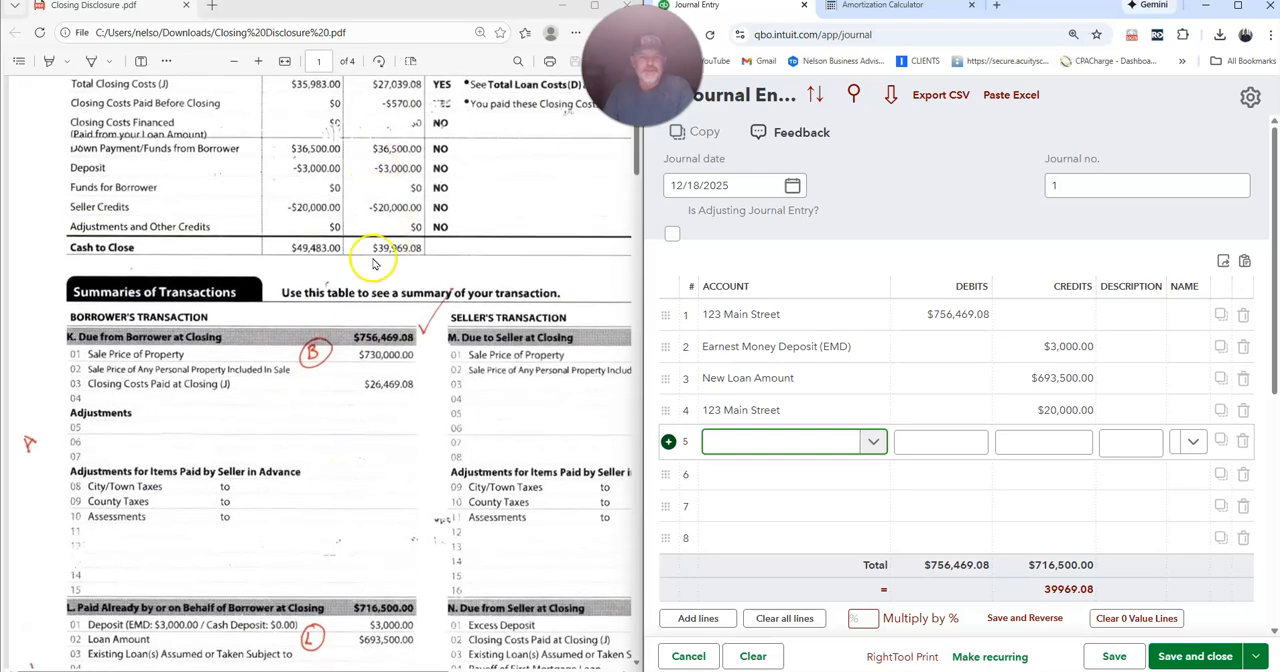
scroll(370, 440, down, 5)
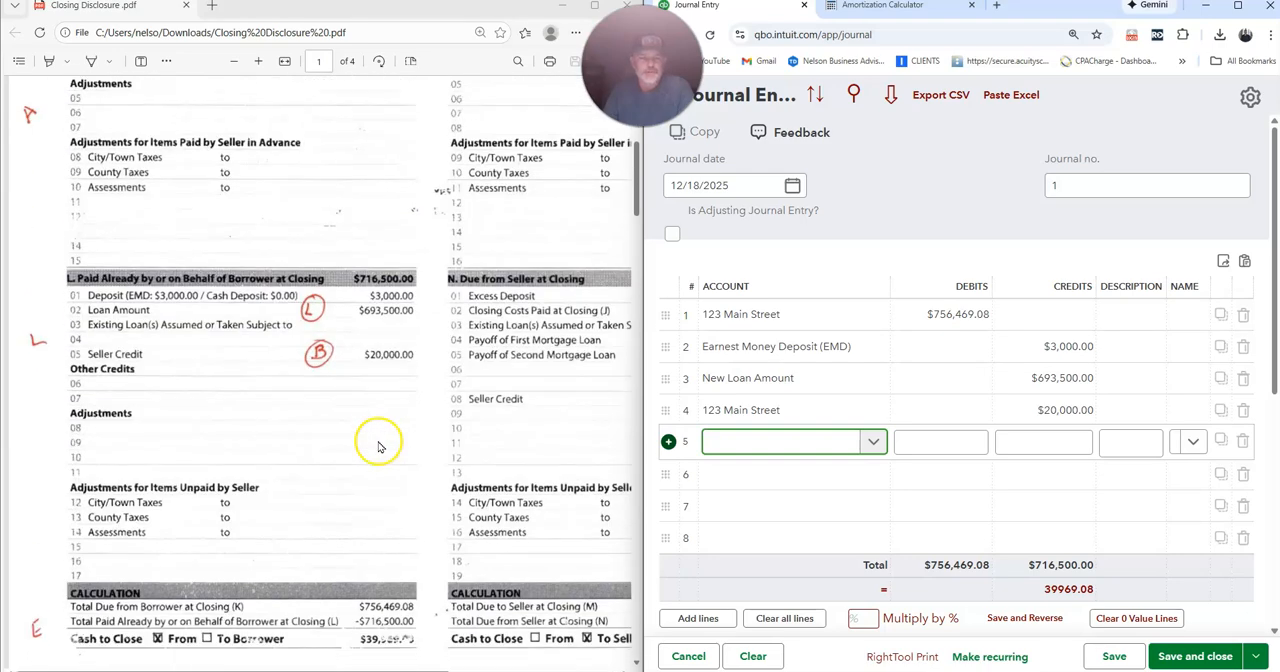
scroll(378, 446, down, 3)
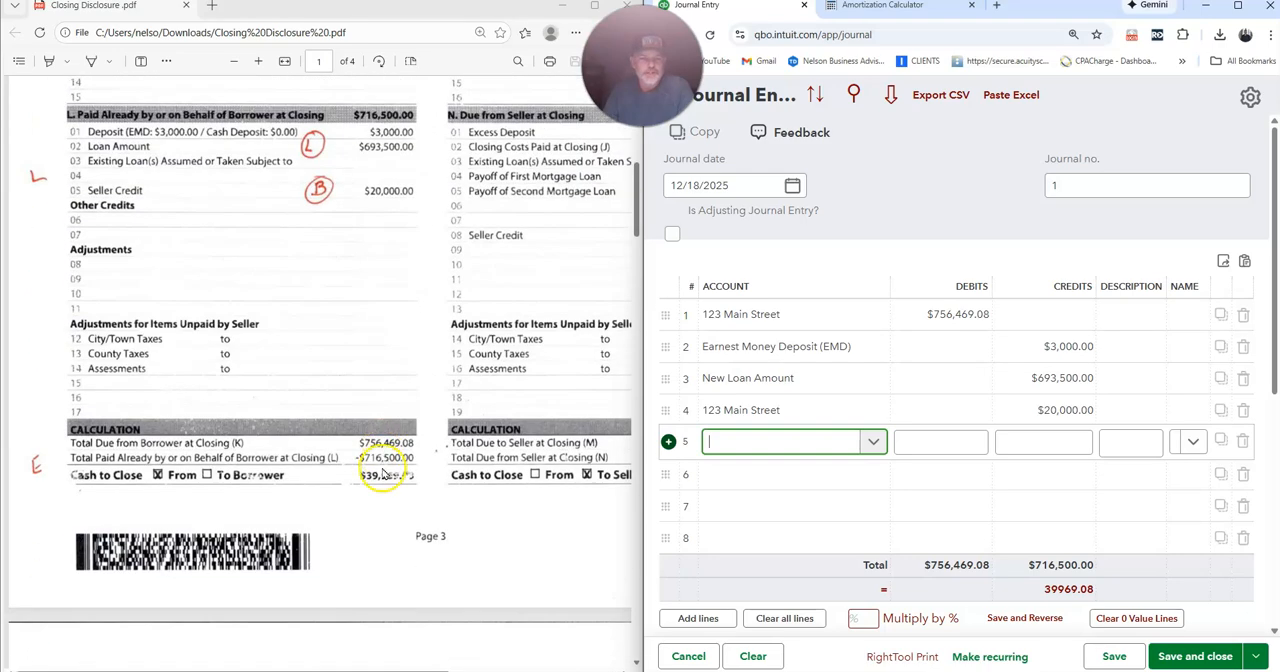
click(754, 447)
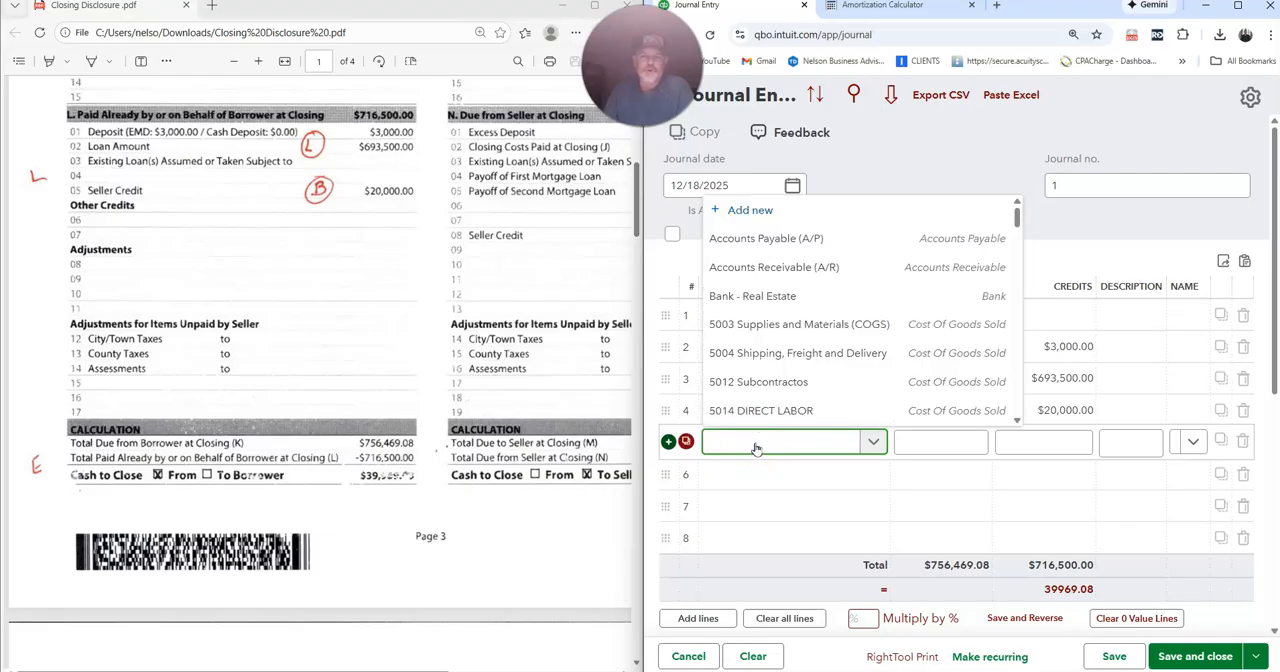
key(Tab)
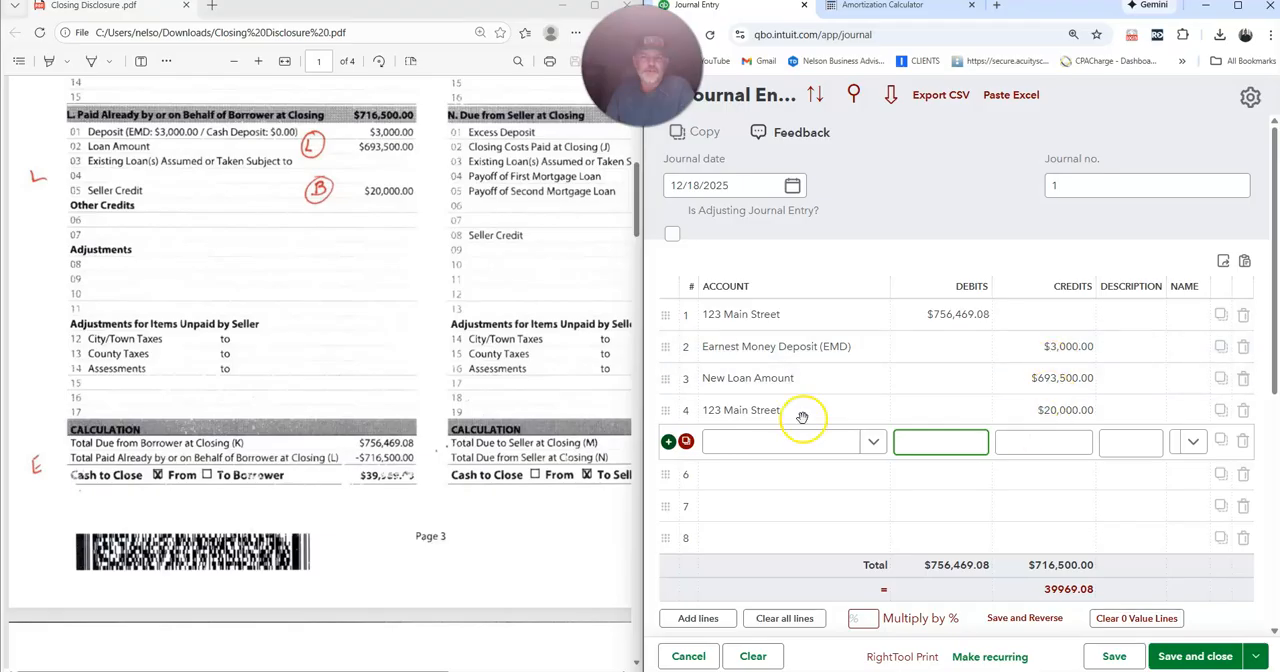
click(760, 441)
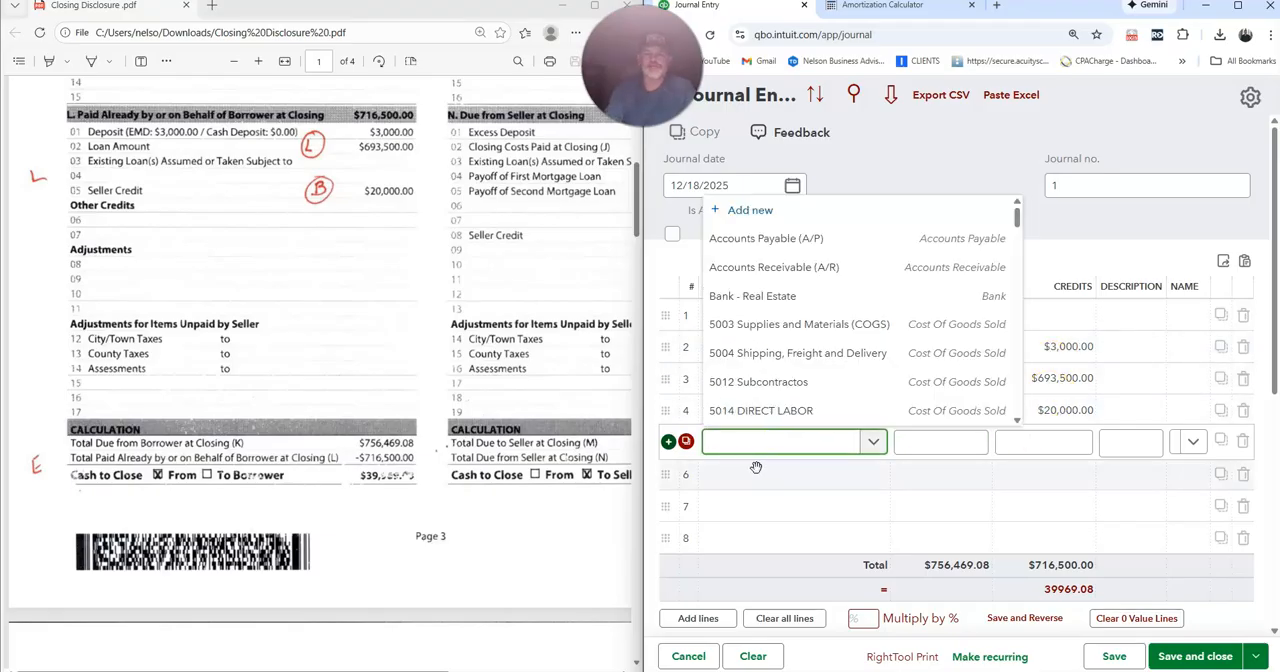
click(808, 294)
key(Tab)
click(1026, 444)
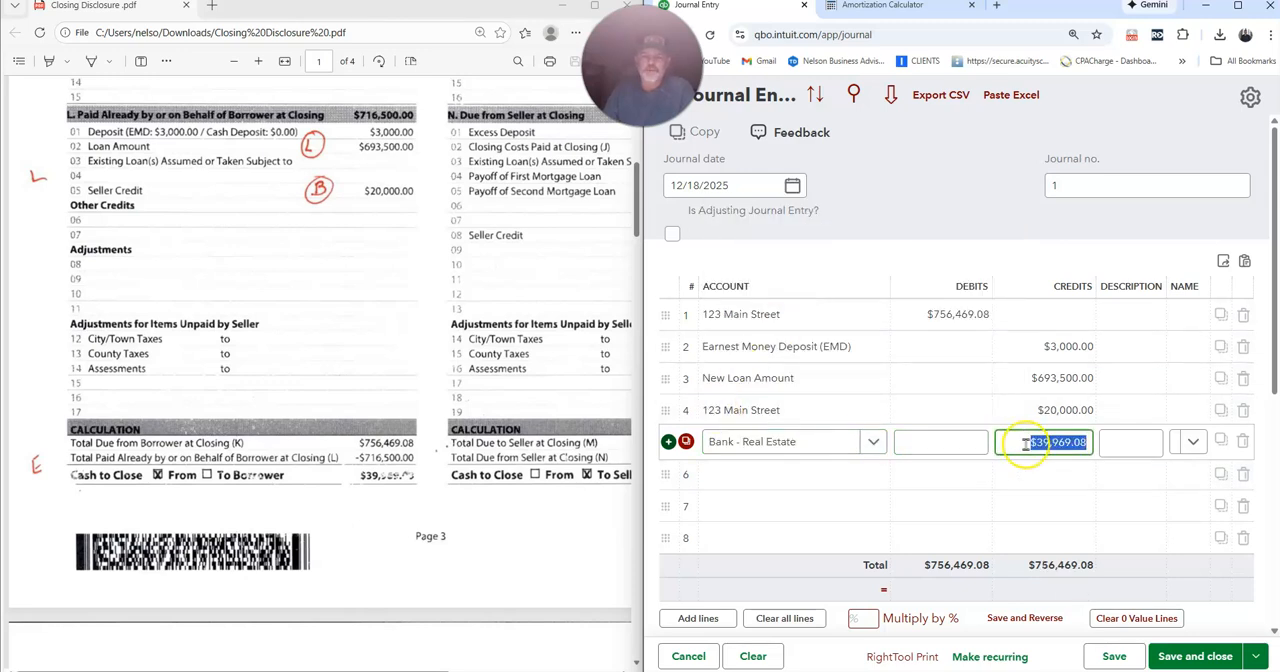
click(1160, 655)
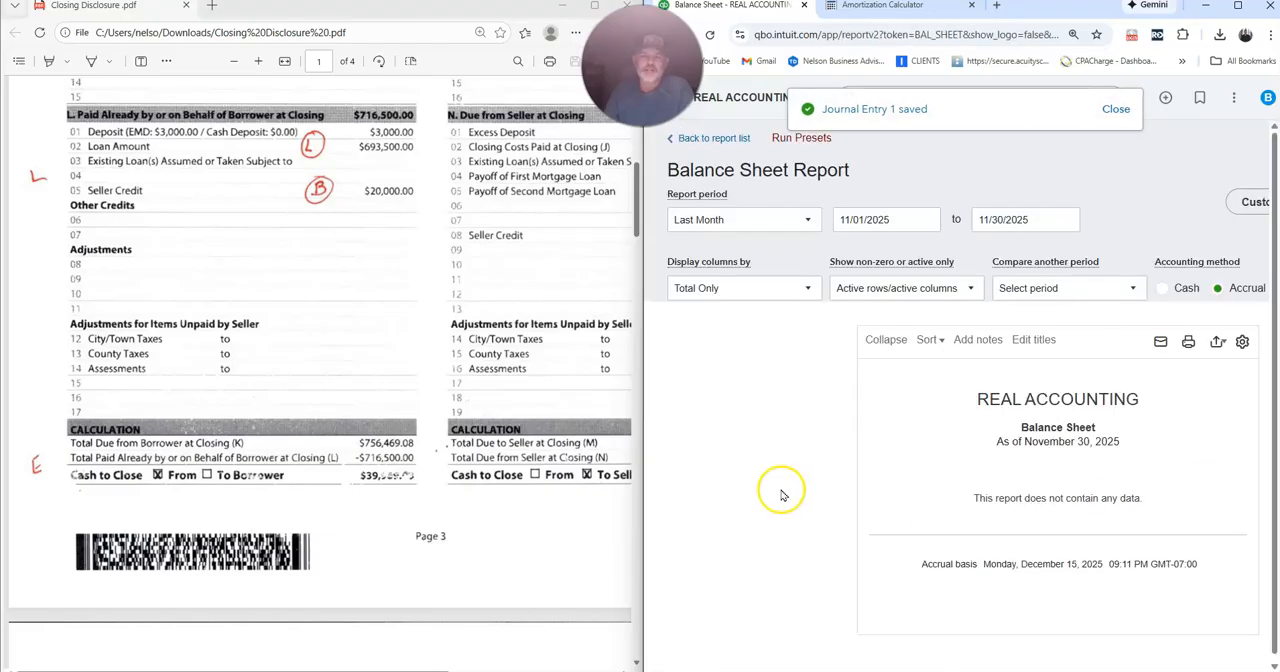
Set the Balance Sheet report period to All Dates.
click(758, 222)
scroll(729, 251, up, 4)
click(717, 249)
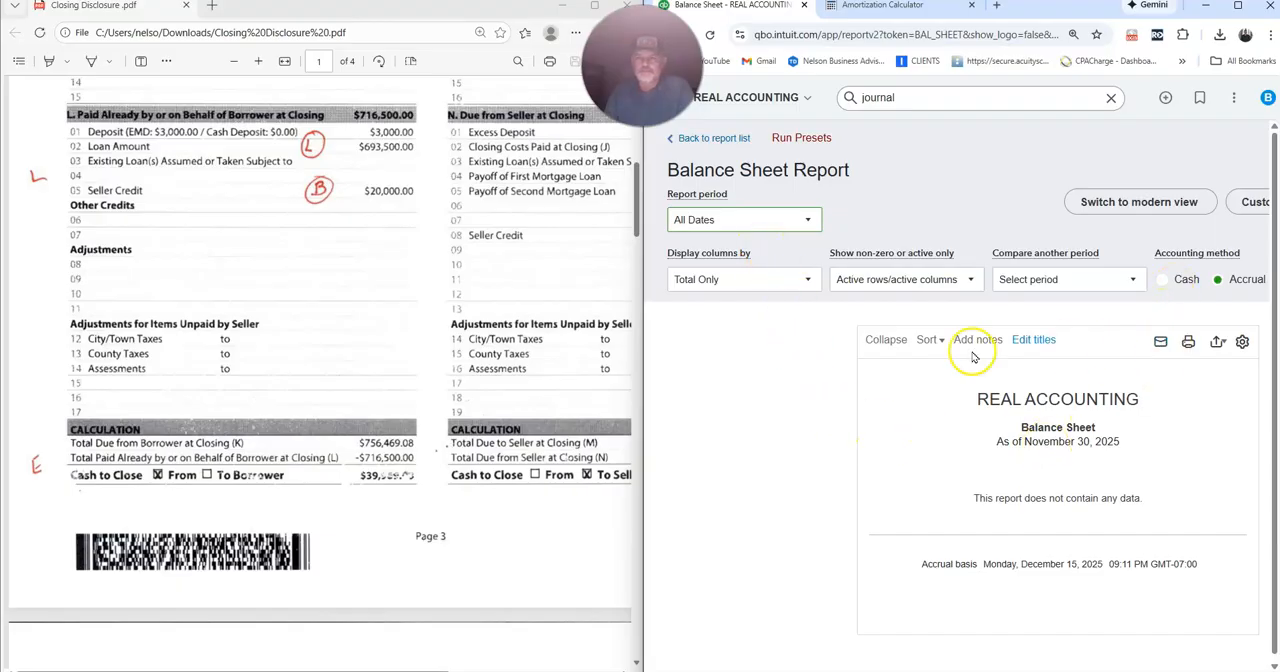
Reselect All Dates as the Balance Sheet report period and maximize the QuickBooks window.
click(749, 218)
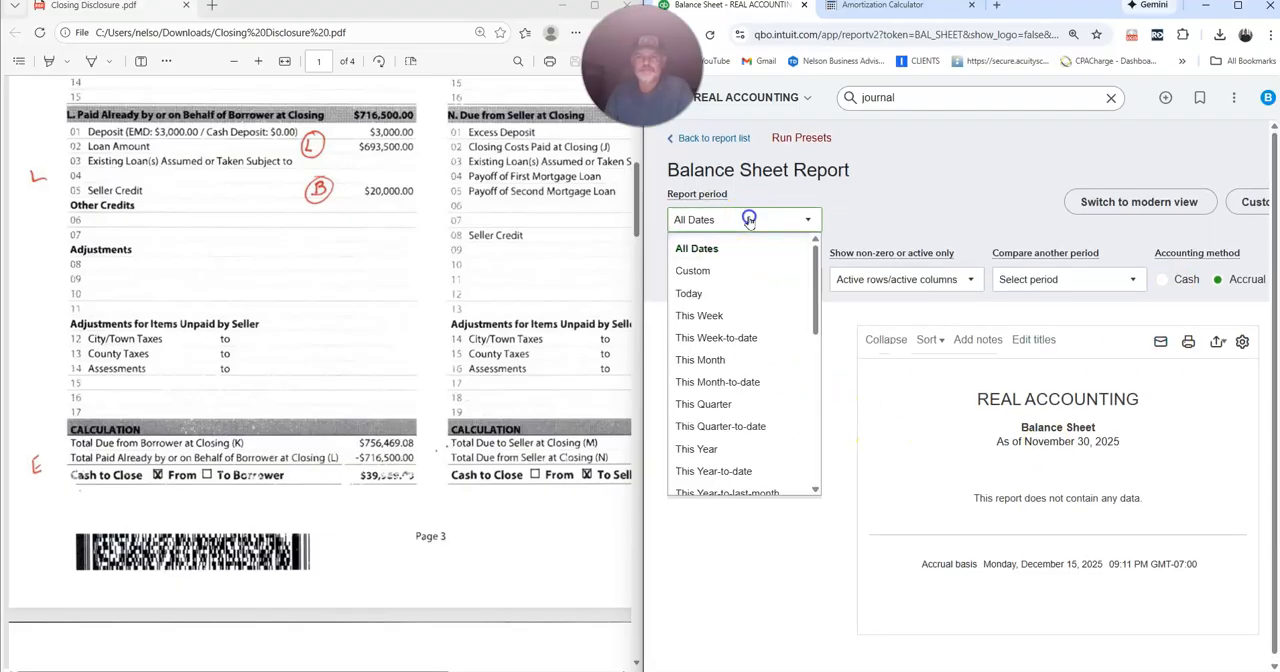
click(733, 256)
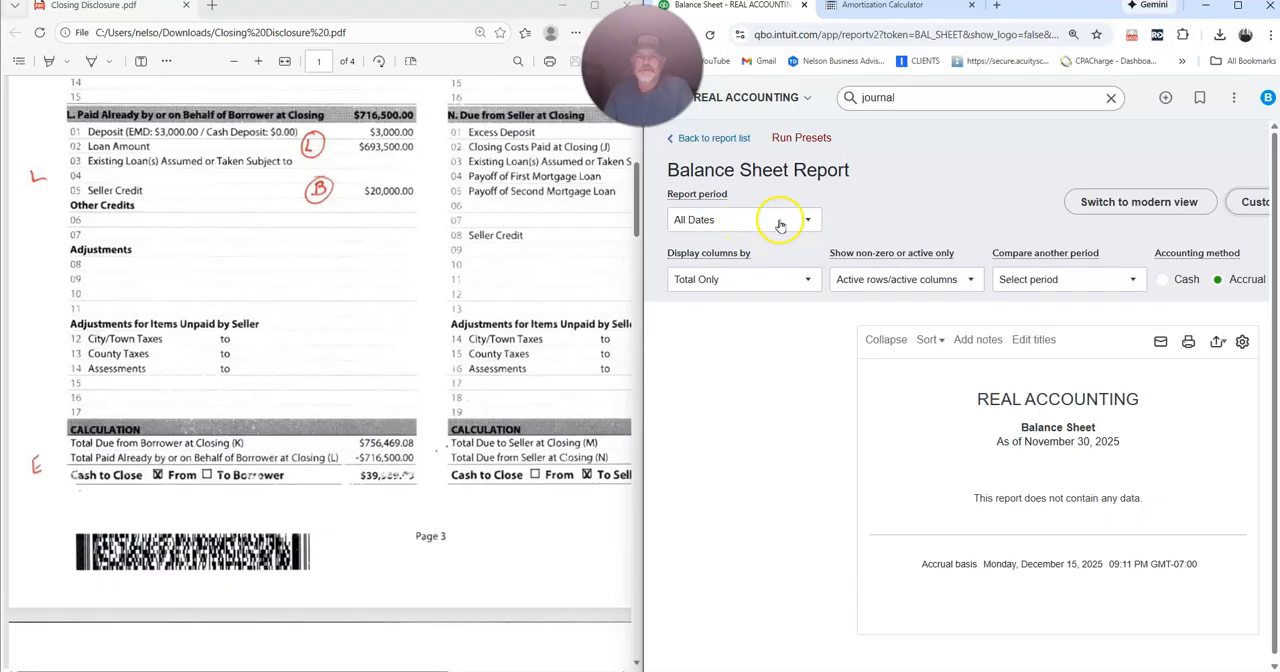
drag(440, 16, 368, 16)
drag(1045, 18, 893, 18)
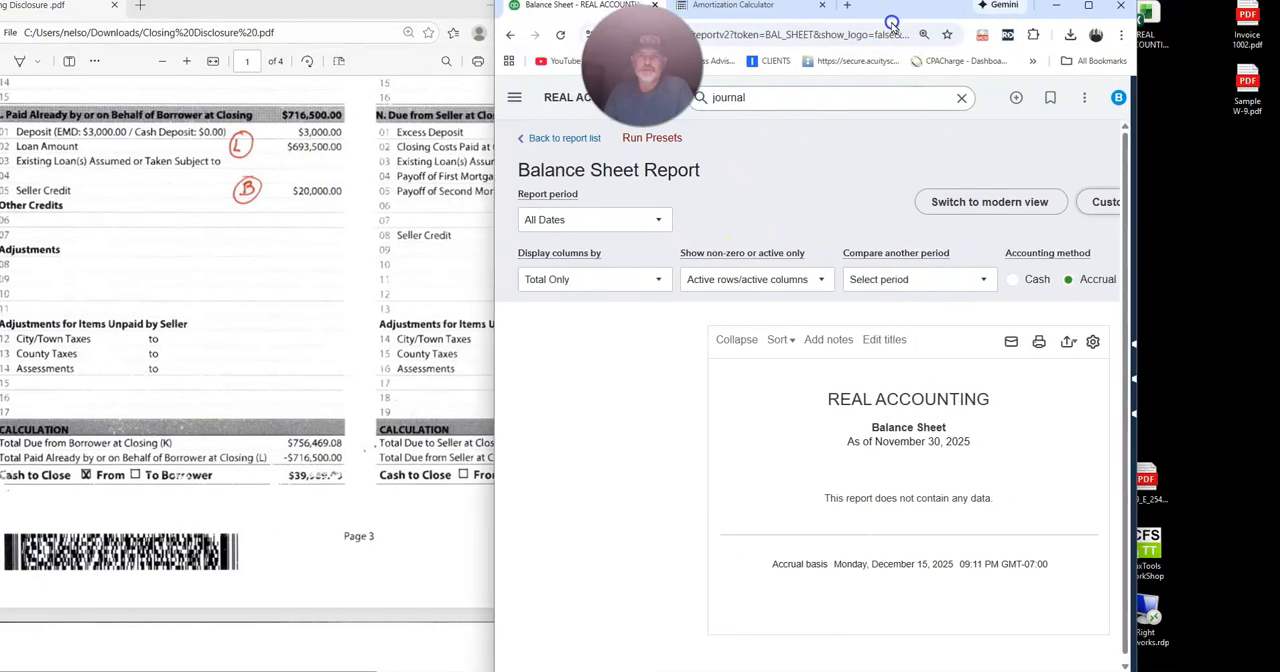
click(1088, 6)
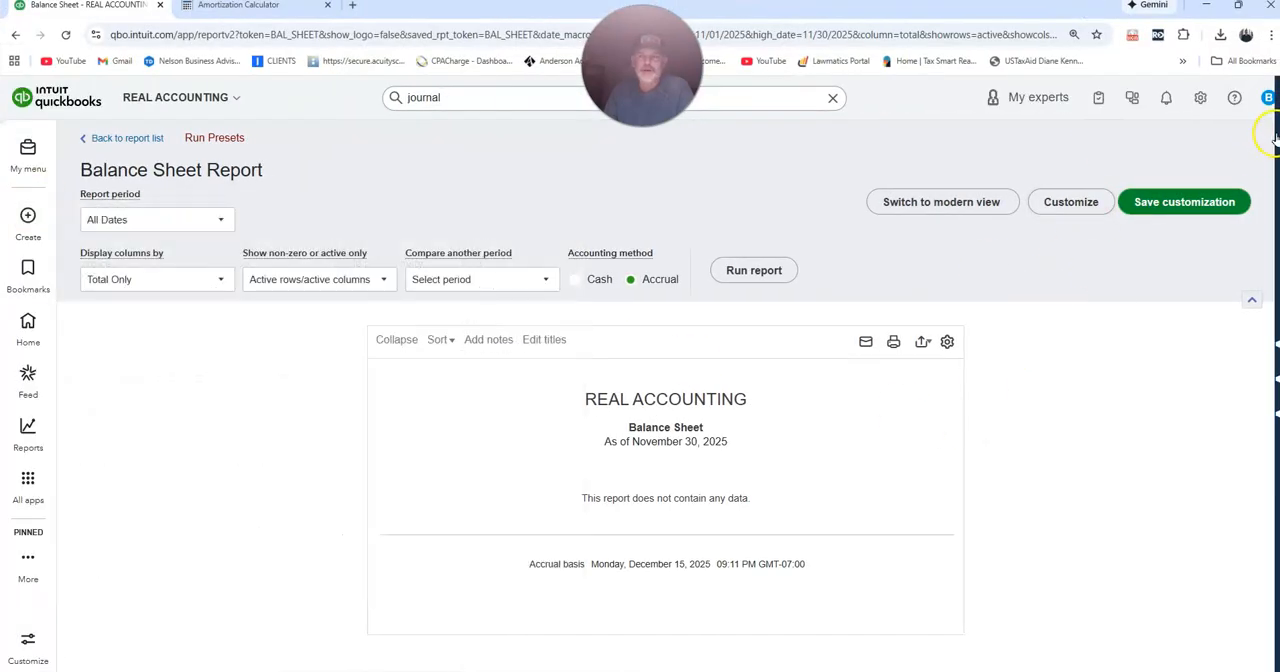
Open the Profit and Loss report and run it for All Dates.
mouse_move(1276, 135)
click(1162, 355)
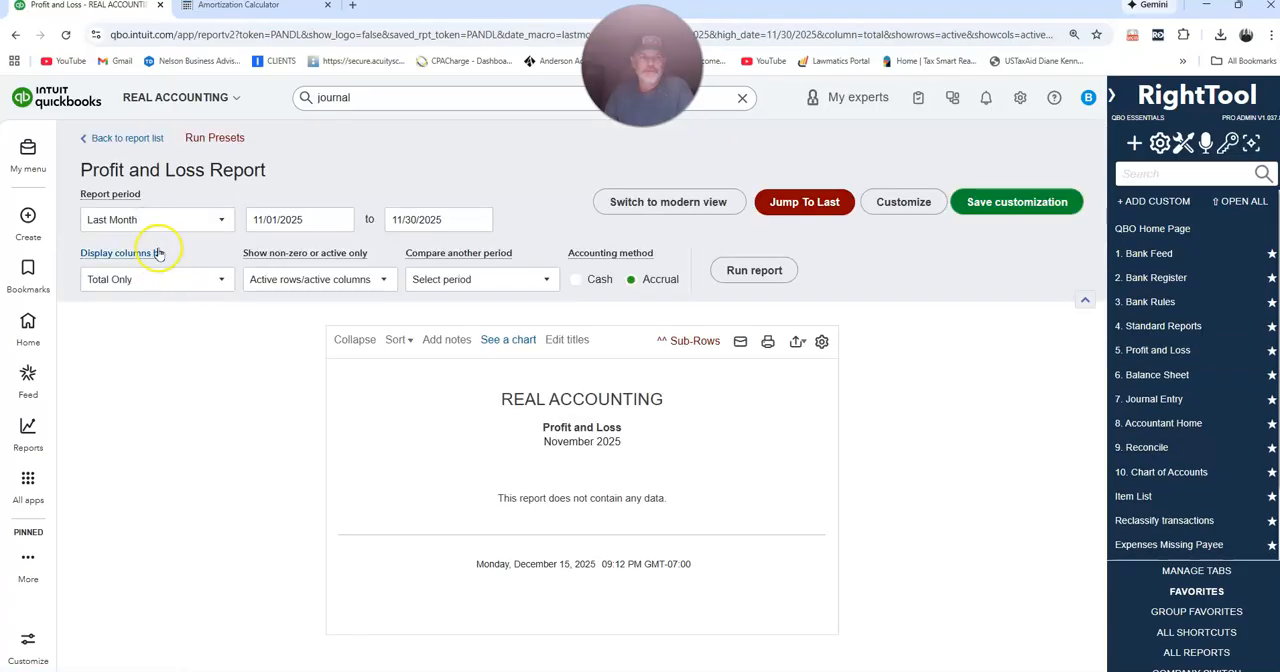
click(157, 220)
scroll(149, 240, up, 3)
click(143, 248)
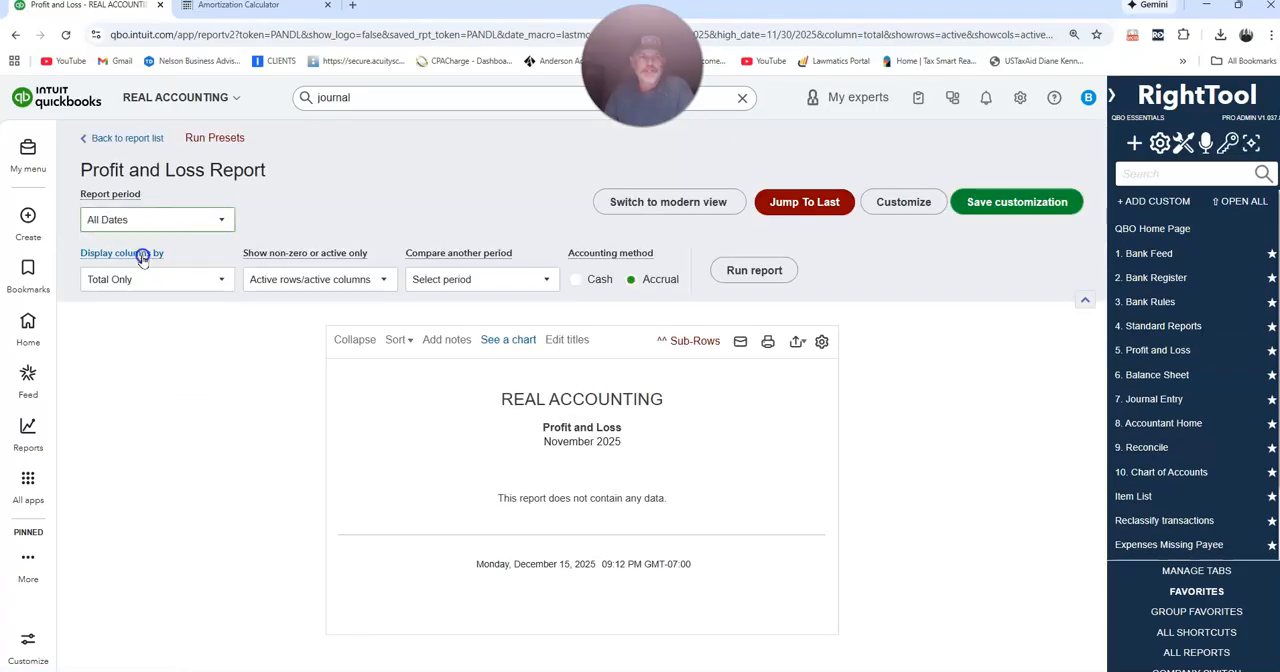
click(760, 271)
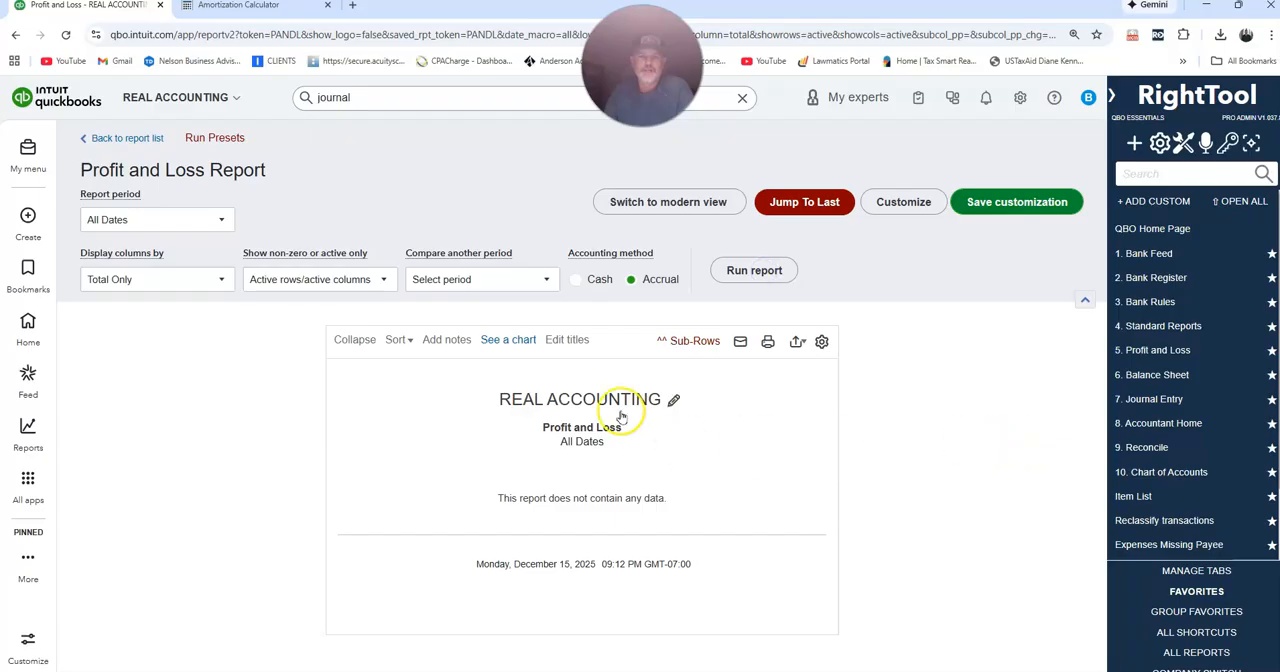
Open the Balance Sheet and set its report period to All Dates.
click(1160, 376)
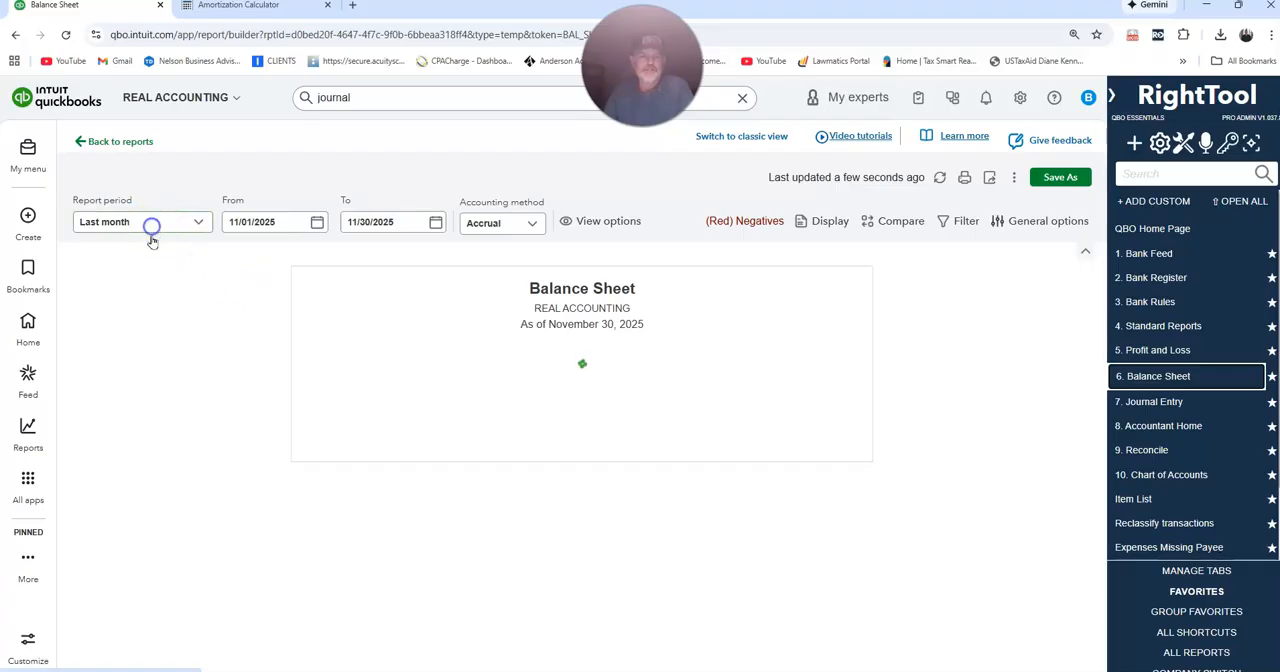
click(151, 230)
scroll(152, 258, up, 2)
click(144, 258)
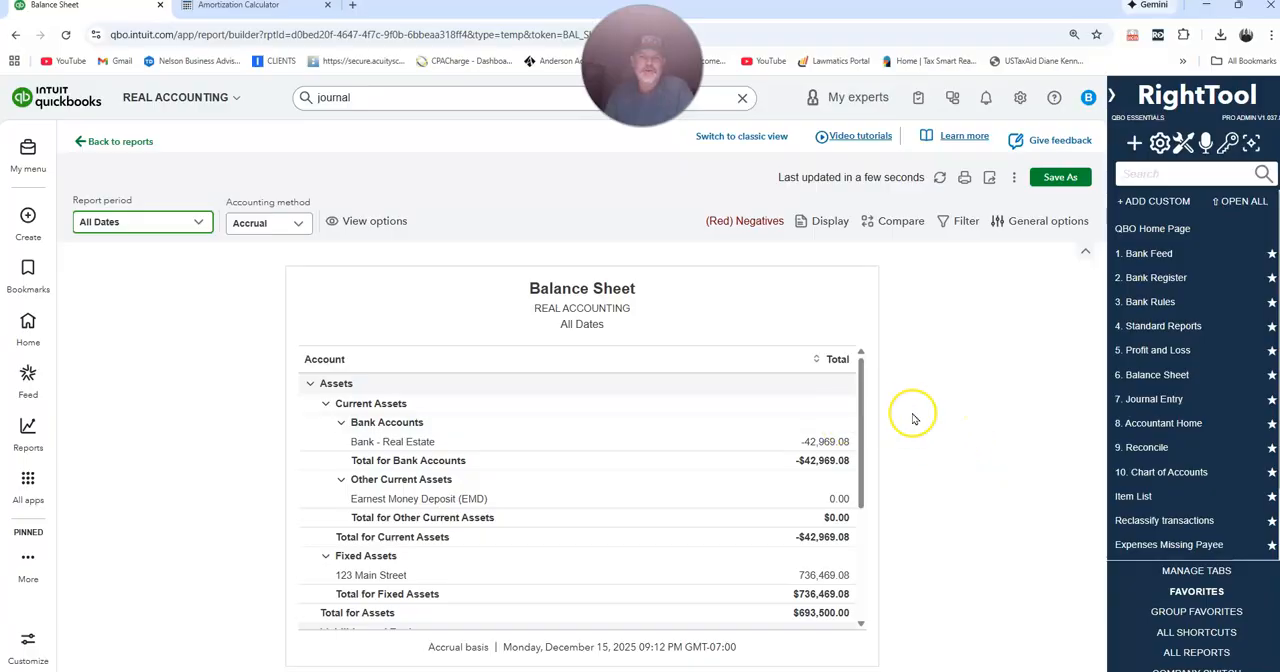
Run the Balance Sheet in classic view for All Dates and review its assets, liabilities and equity.
click(741, 136)
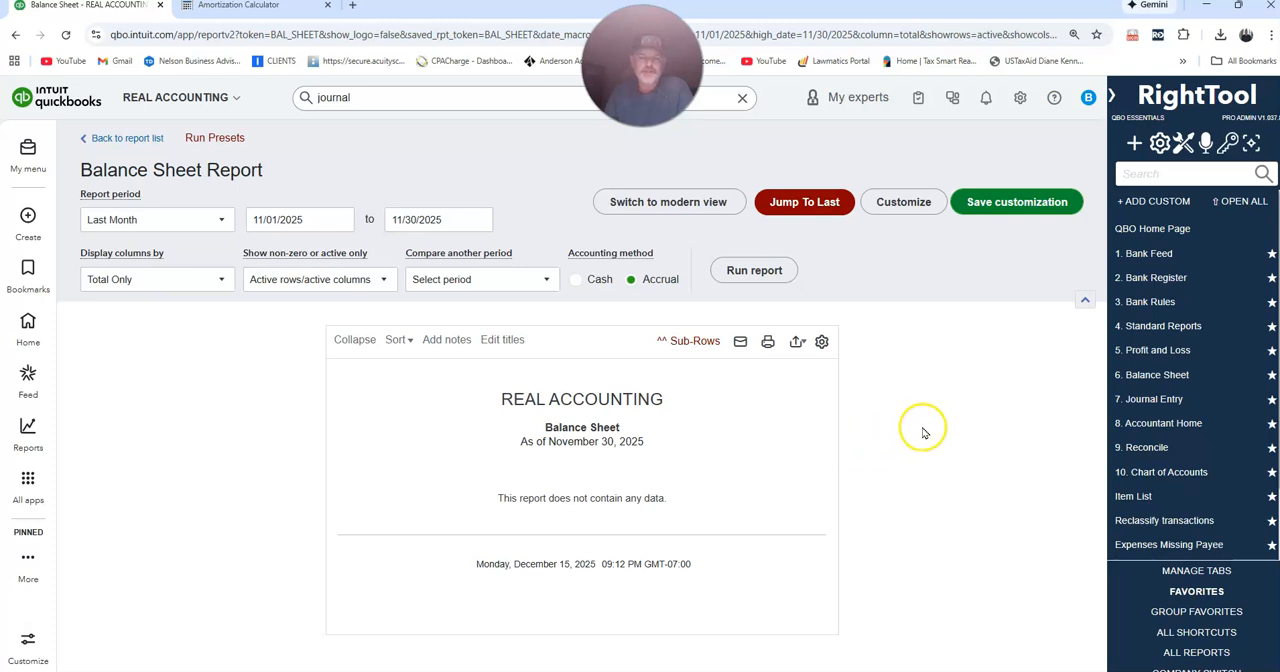
click(157, 220)
scroll(177, 246, up, 5)
click(167, 249)
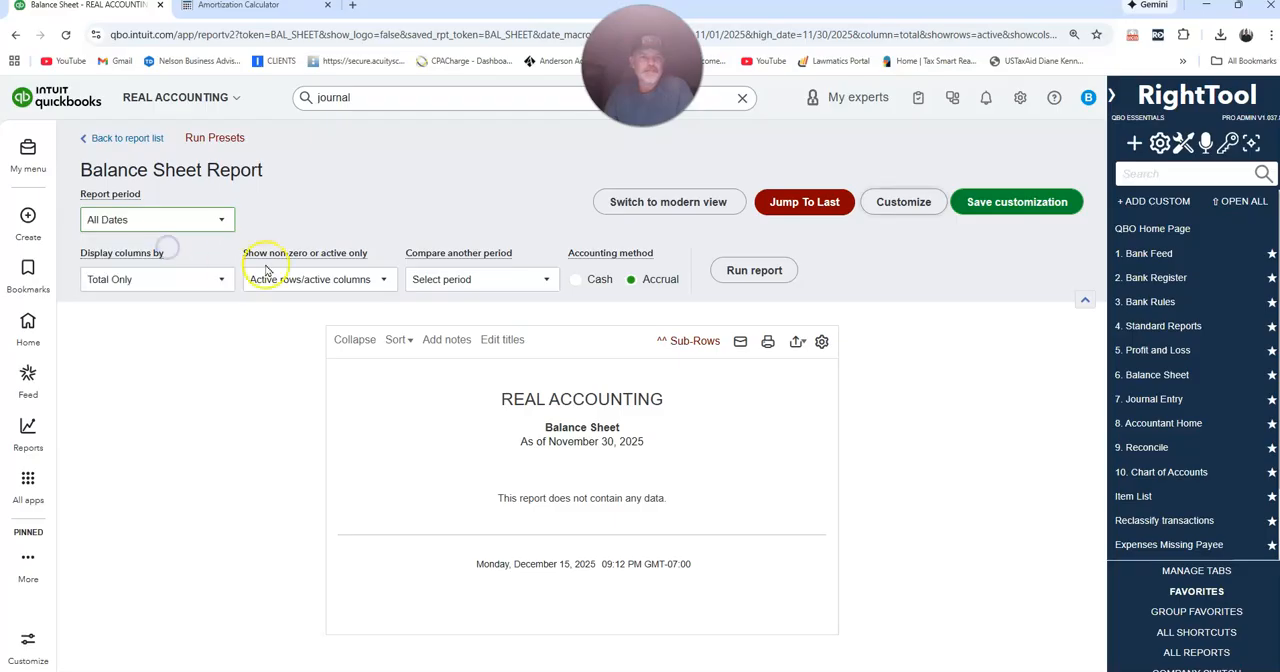
click(754, 270)
scroll(928, 438, down, 2)
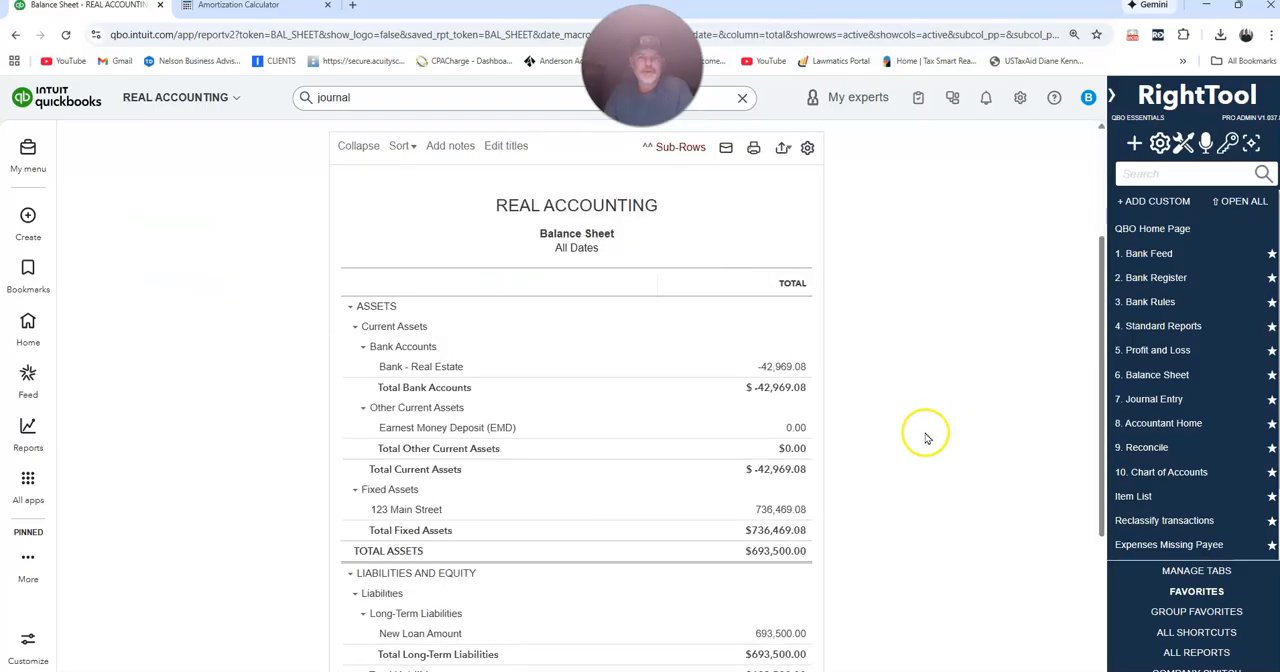
scroll(925, 438, down, 2)
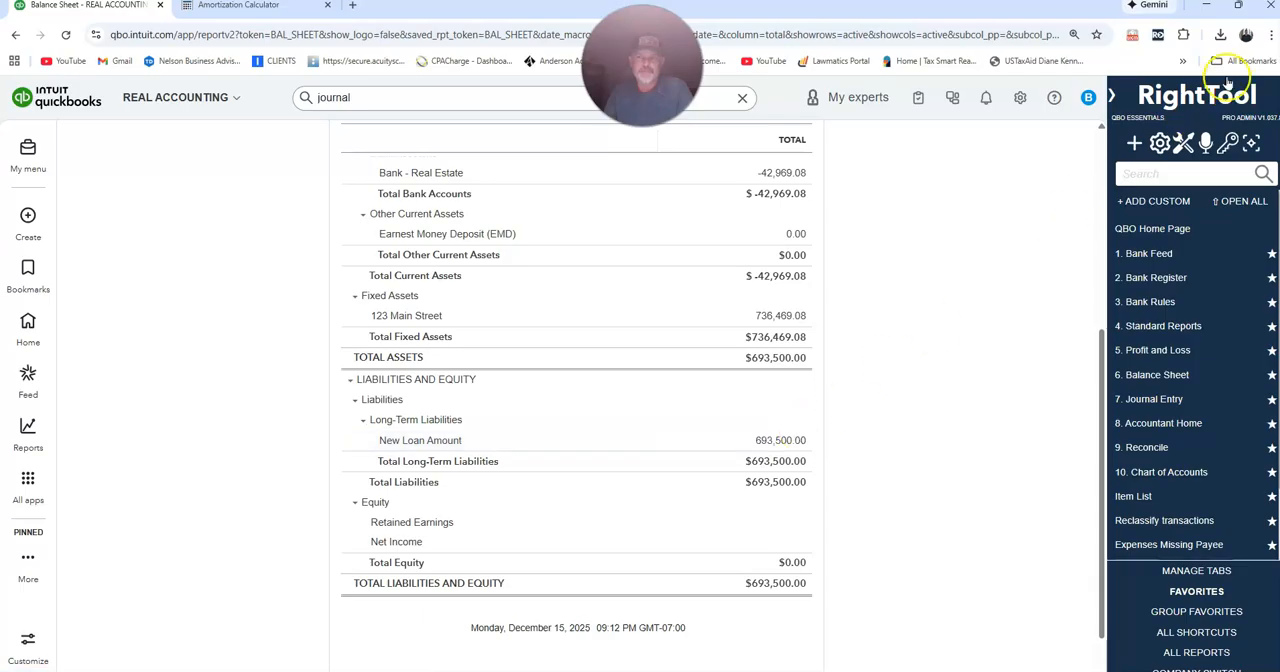
Place the amortization calculator beside the closing disclosure and check the month 1 interest and principal in its schedule.
click(1238, 4)
drag(925, 122, 958, 6)
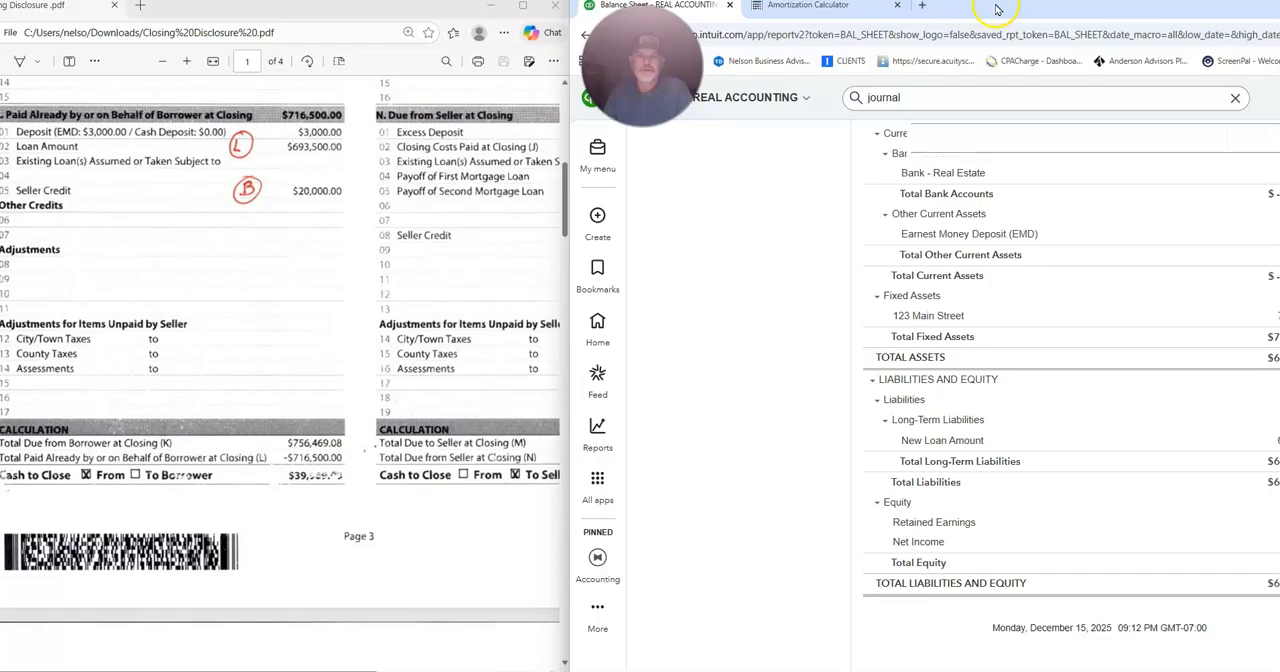
click(809, 6)
drag(988, 14, 938, 12)
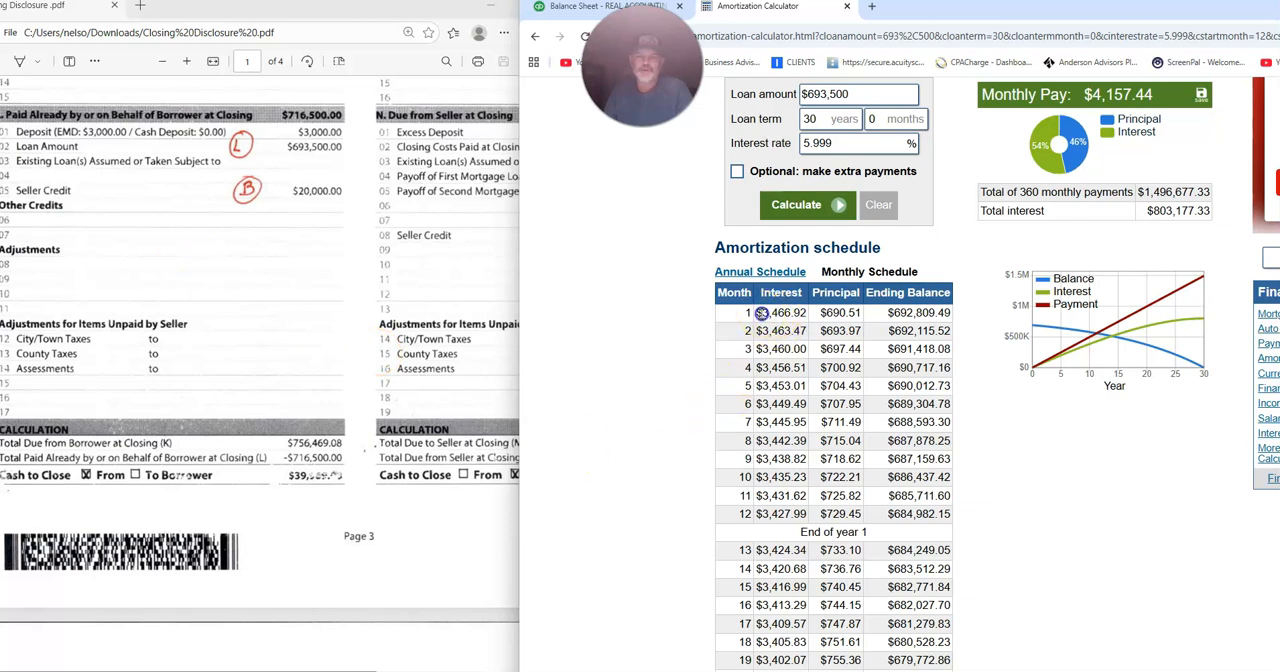
drag(821, 312, 848, 313)
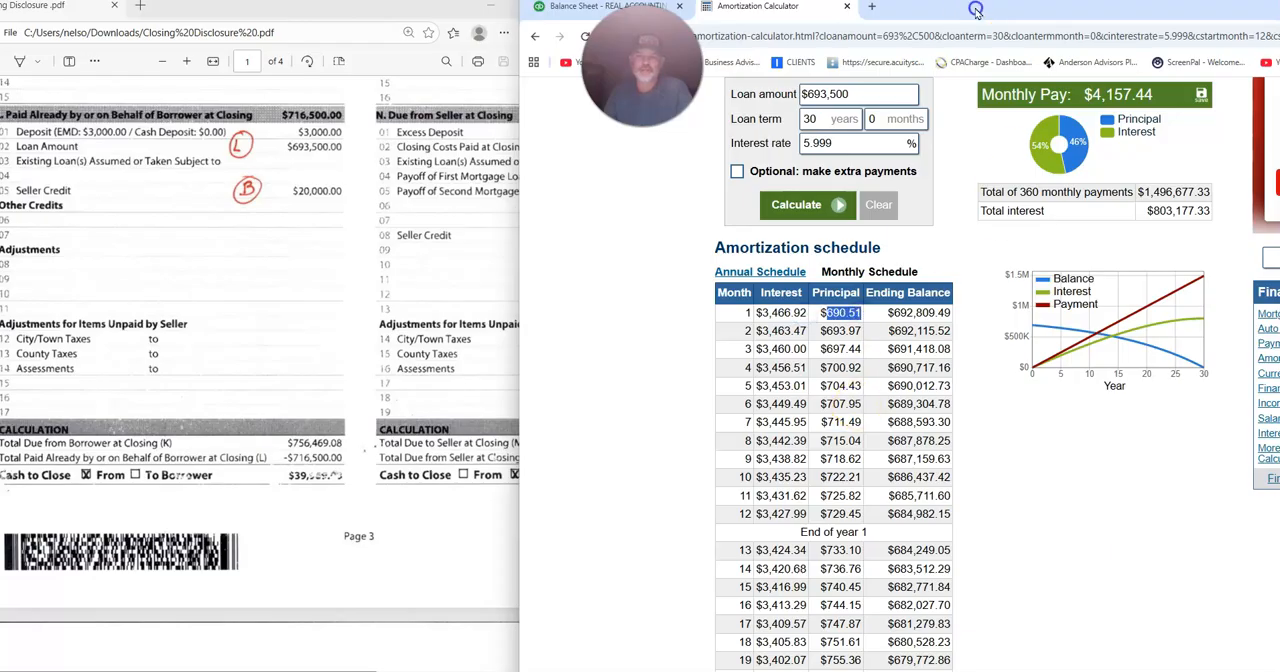
drag(976, 9, 1034, 11)
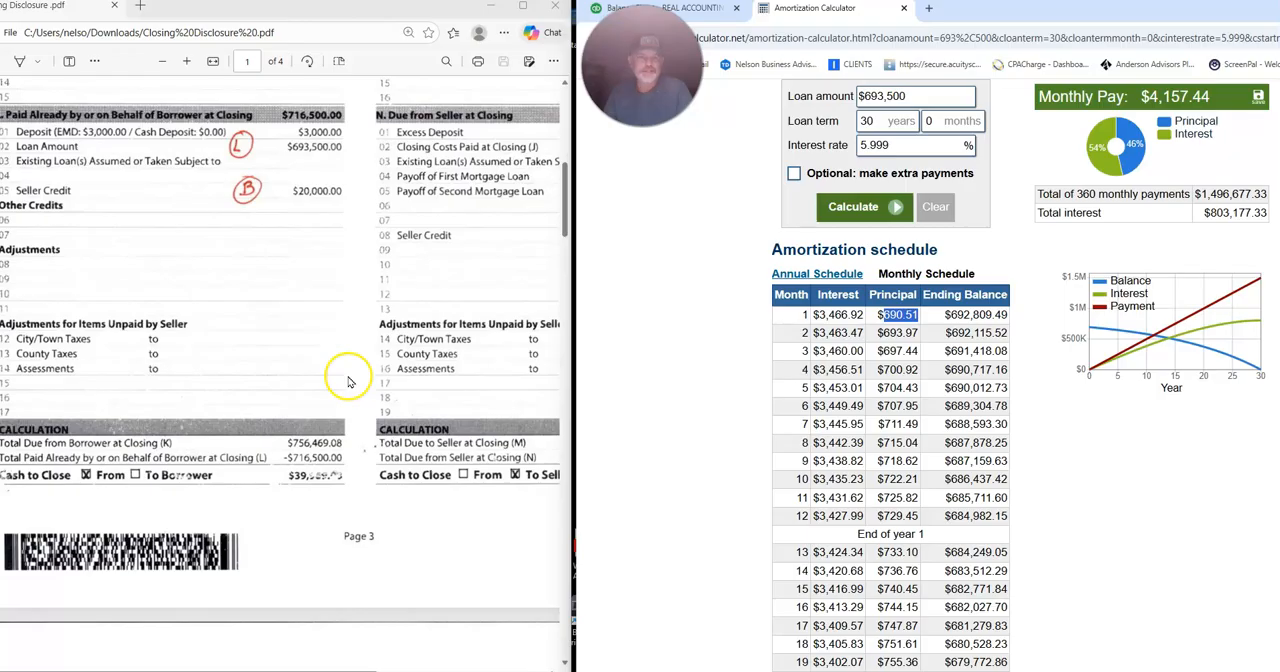
Examine the loan terms and projected payments on page 3 of the closing disclosure against the amortization calculator's loan details.
scroll(345, 375, up, 3)
scroll(345, 372, down, 7)
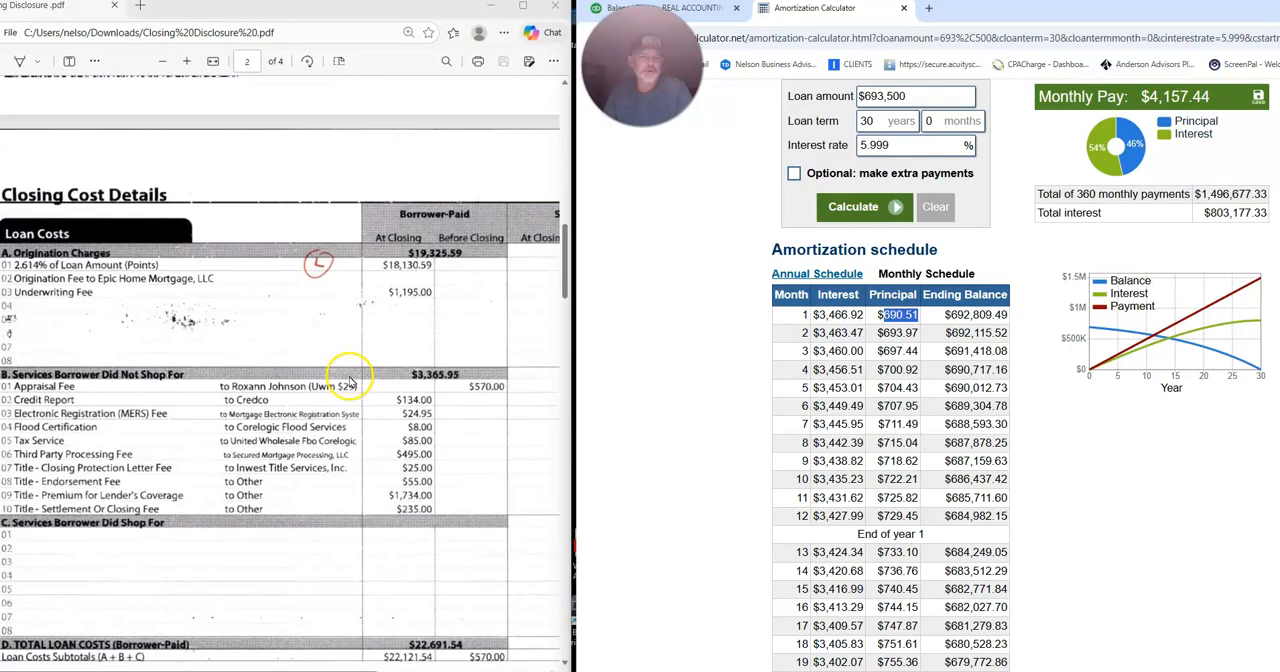
drag(425, 14, 563, 12)
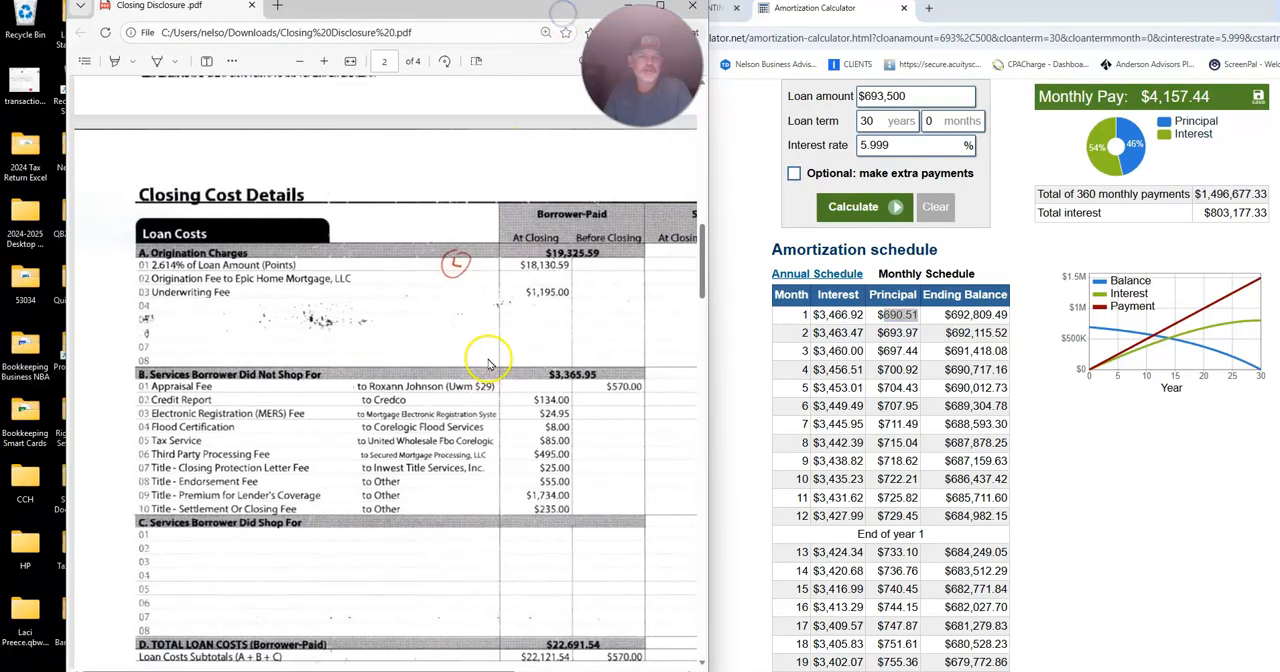
scroll(489, 364, down, 10)
scroll(489, 330, down, 4)
scroll(420, 310, up, 2)
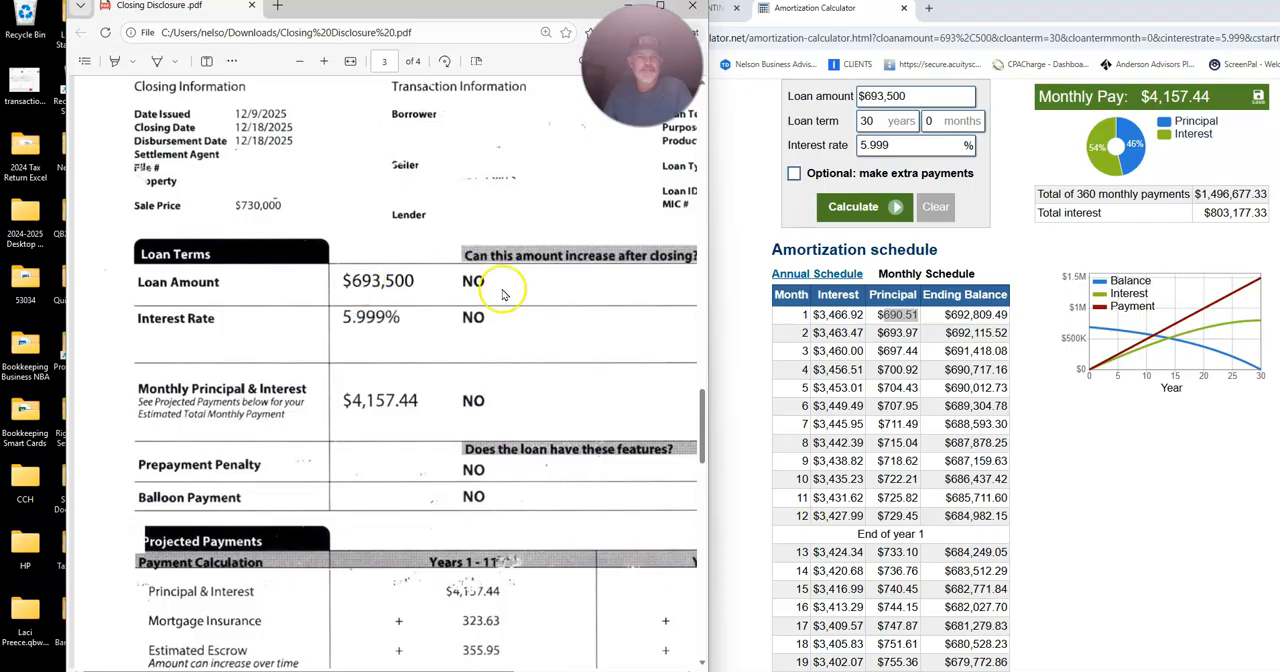
drag(710, 330, 823, 330)
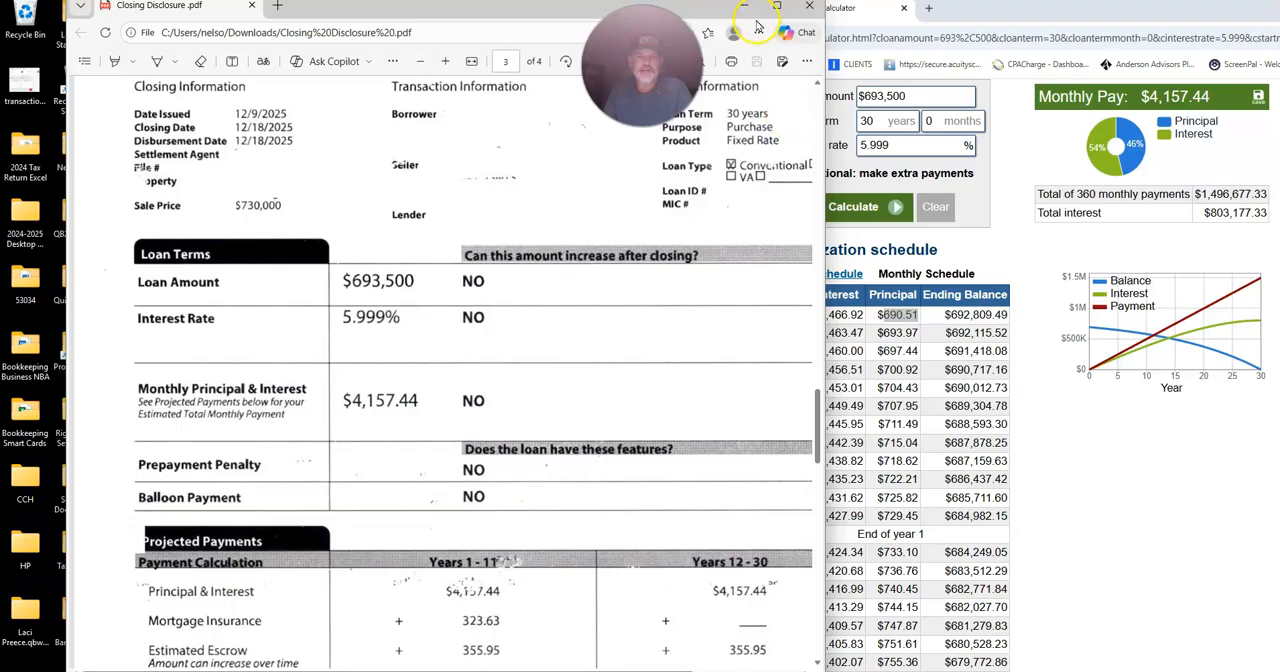
scroll(620, 445, down, 3)
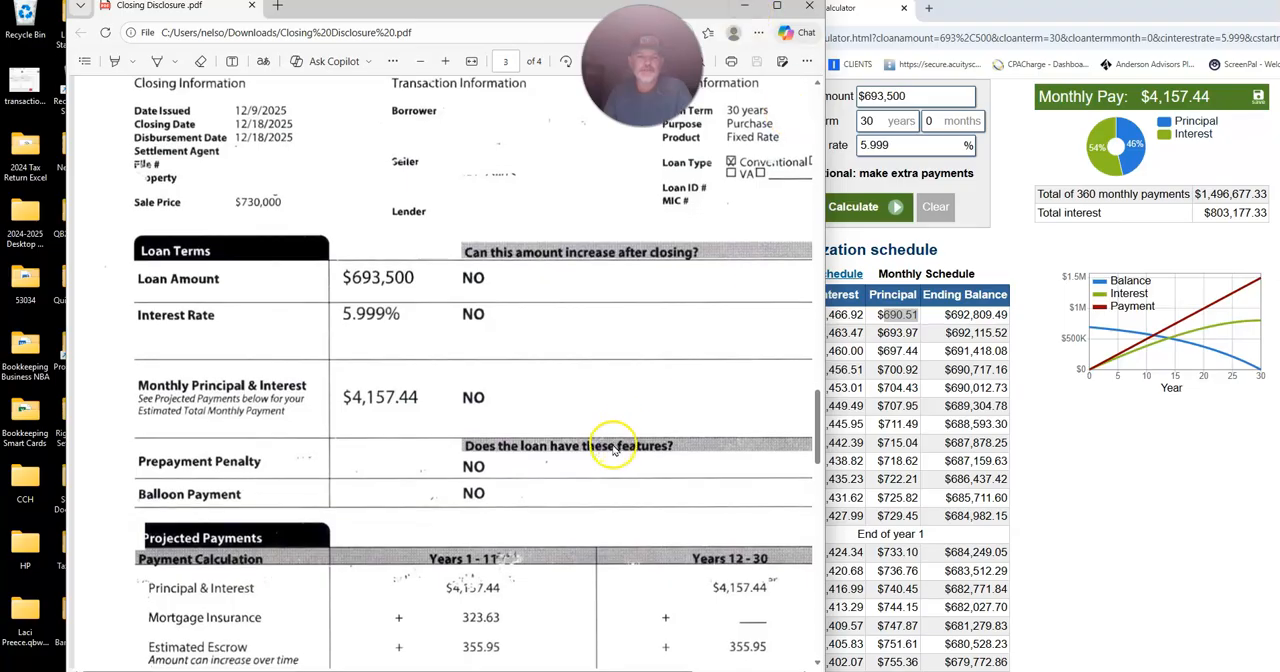
scroll(427, 304, up, 6)
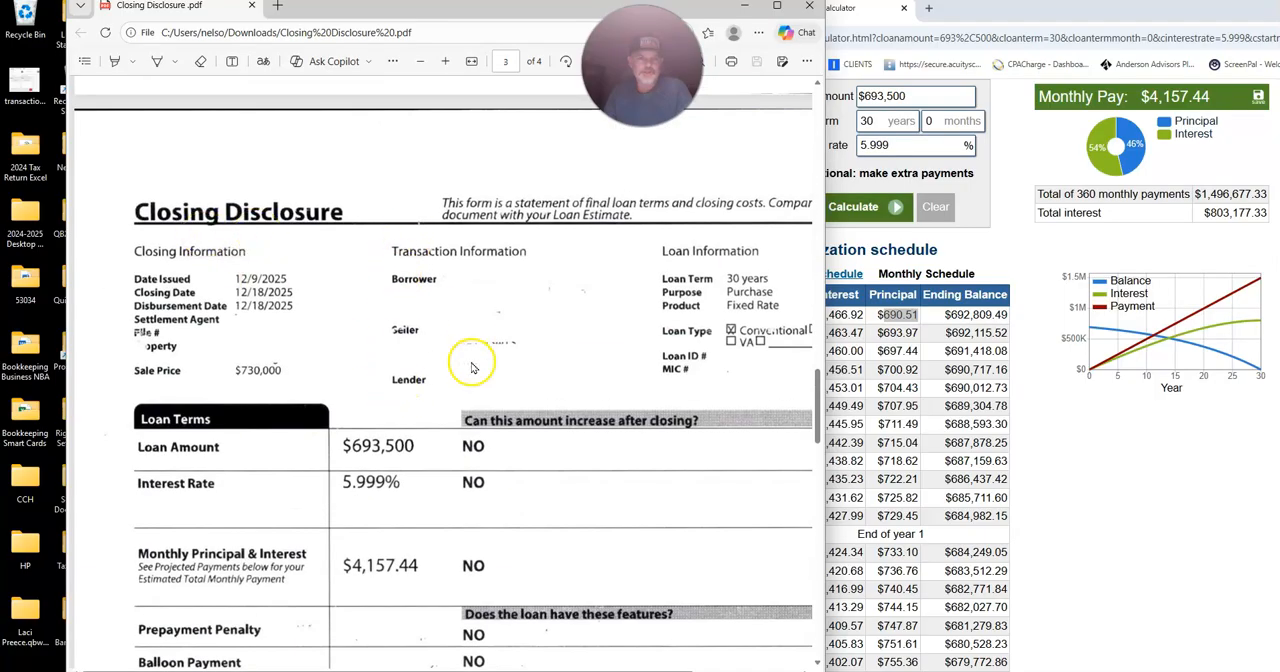
scroll(474, 368, down, 6)
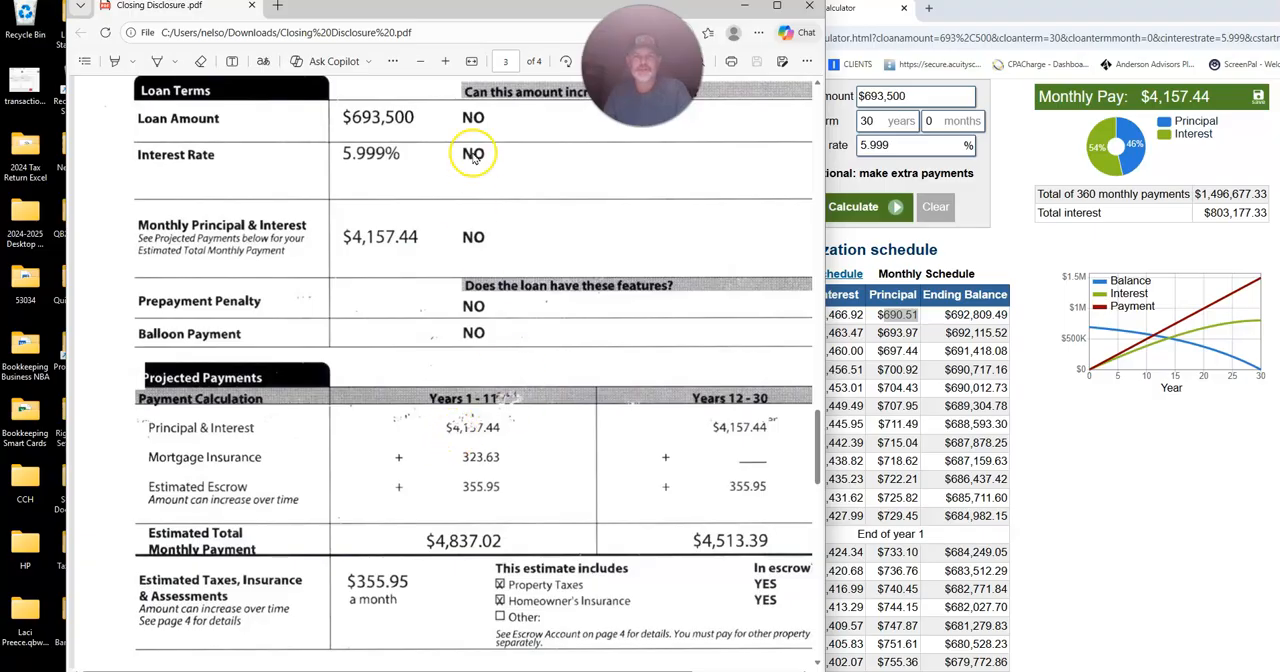
drag(489, 12, 422, 14)
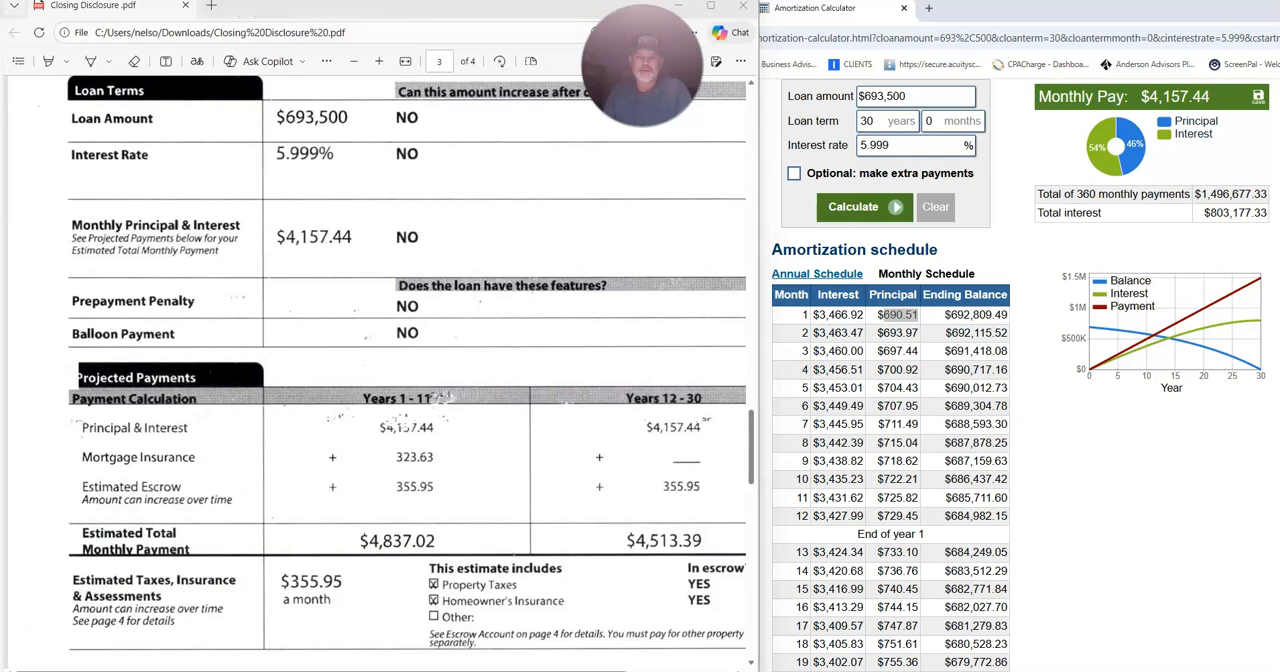
Add the month 1 interest 3466.92 and principal 690.51 in Calculator to check the monthly payment.
drag(988, 203, 547, 217)
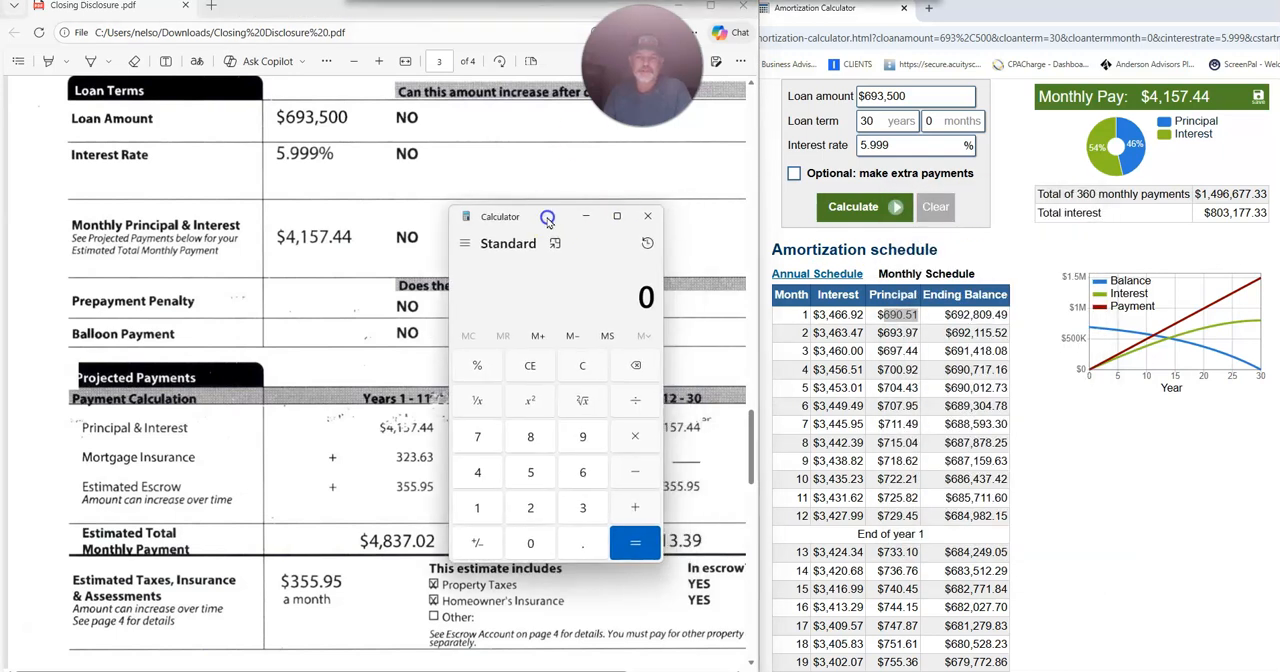
text(3466.92 + )
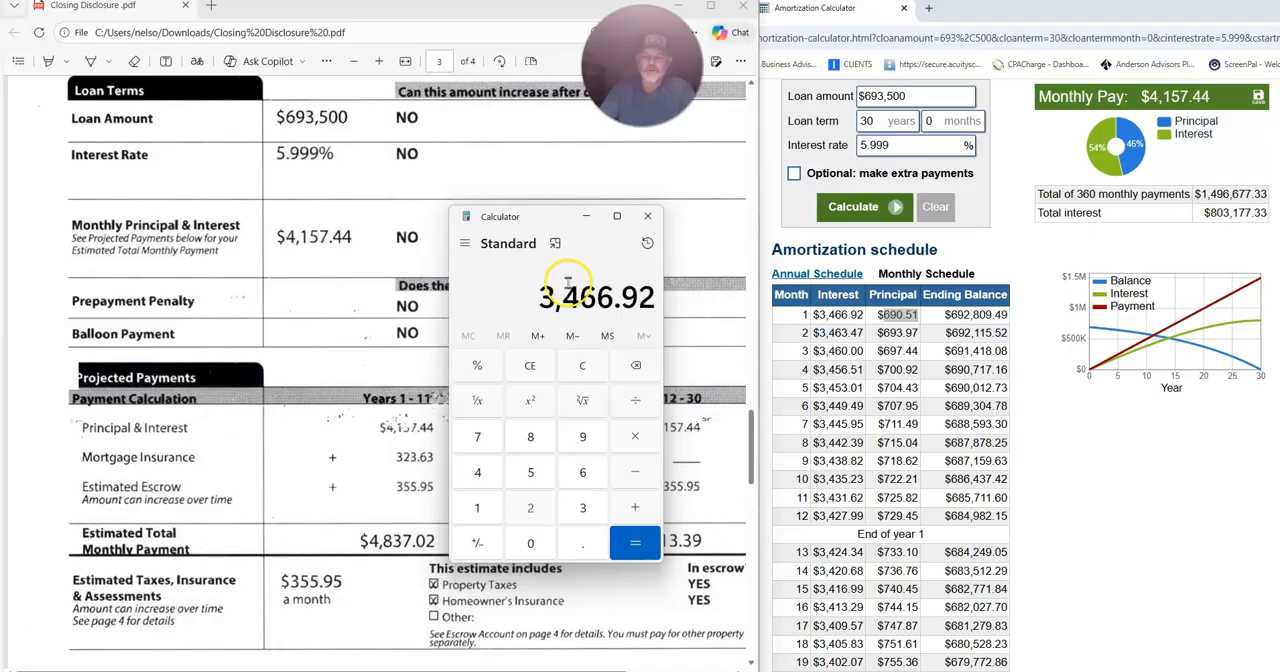
text(690.51)
key(Return)
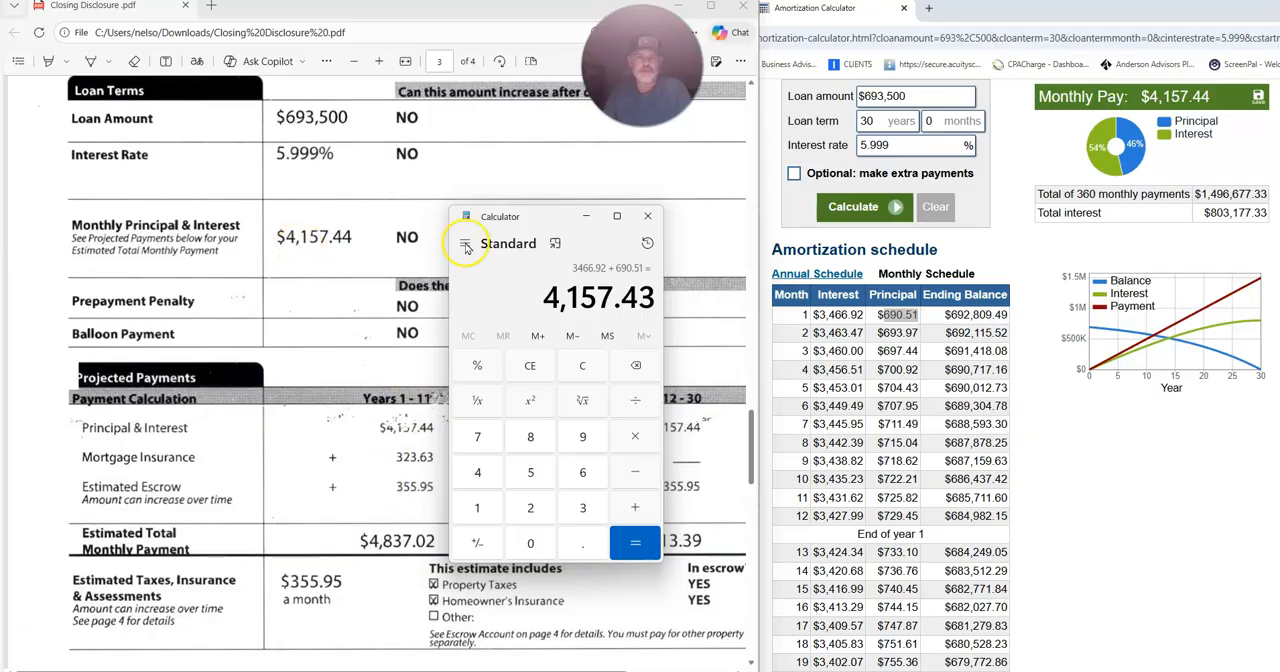
click(586, 217)
Return to the QuickBooks Balance Sheet and maximize its browser window.
drag(1039, 12, 948, 19)
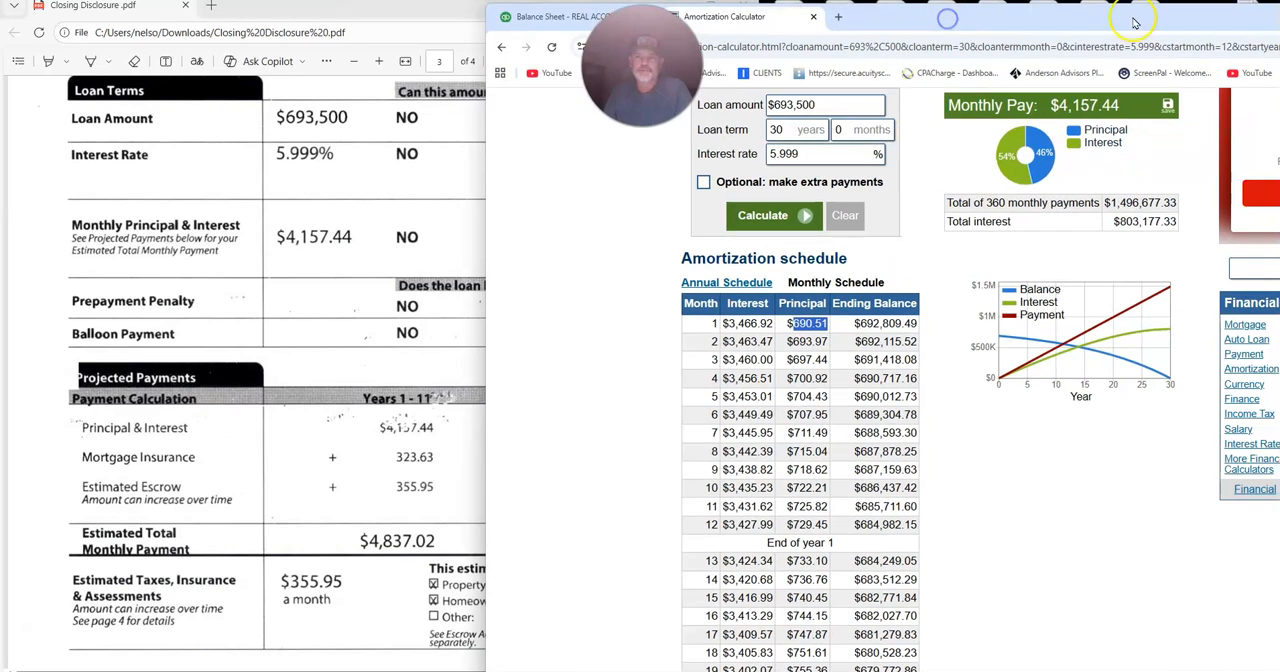
drag(1133, 18, 1092, 20)
click(563, 28)
drag(1244, 28, 974, 29)
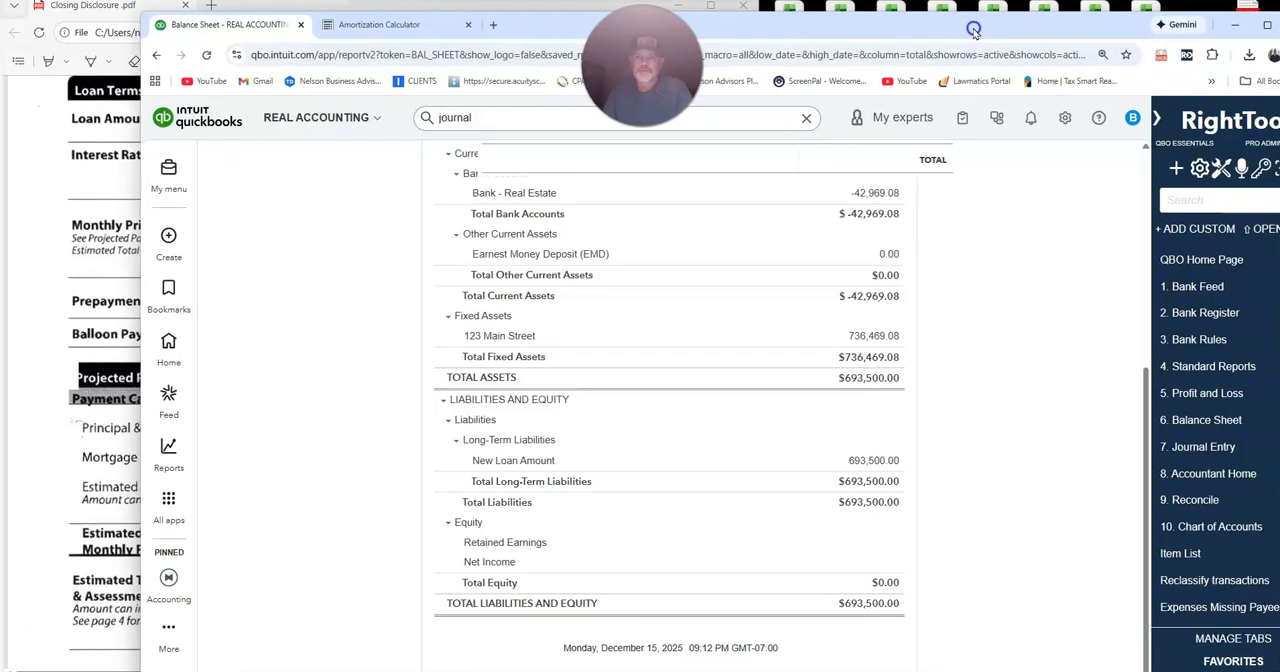
drag(1091, 30, 1041, 30)
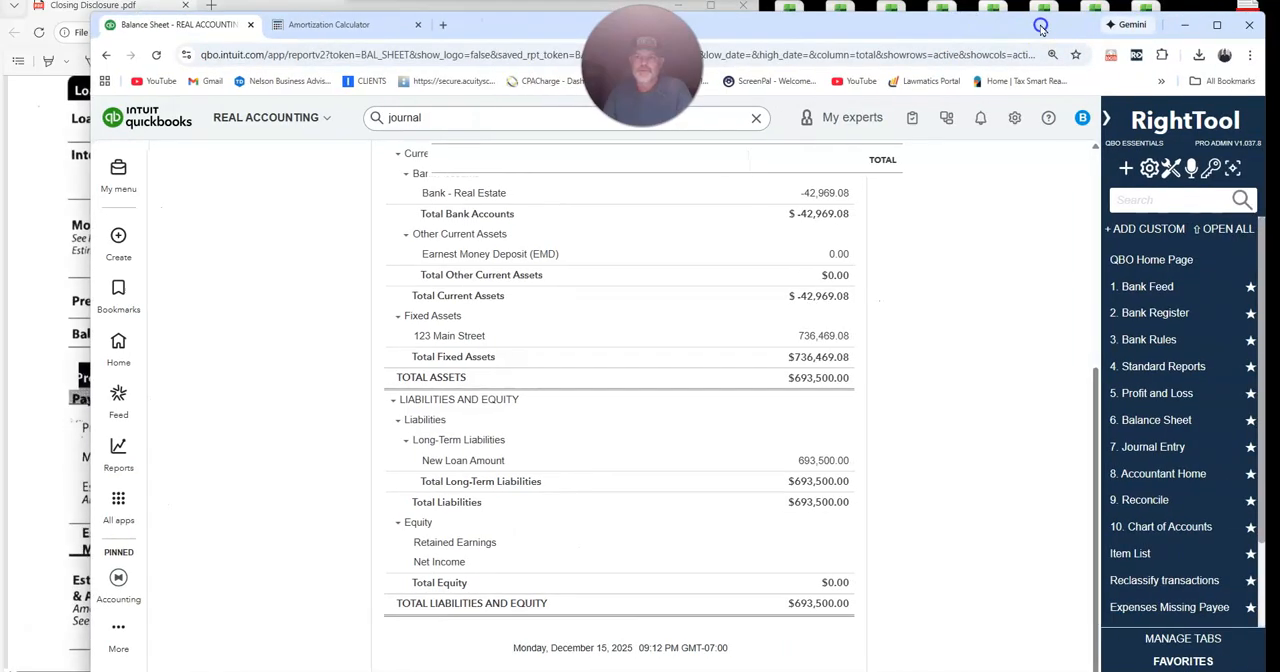
click(1217, 24)
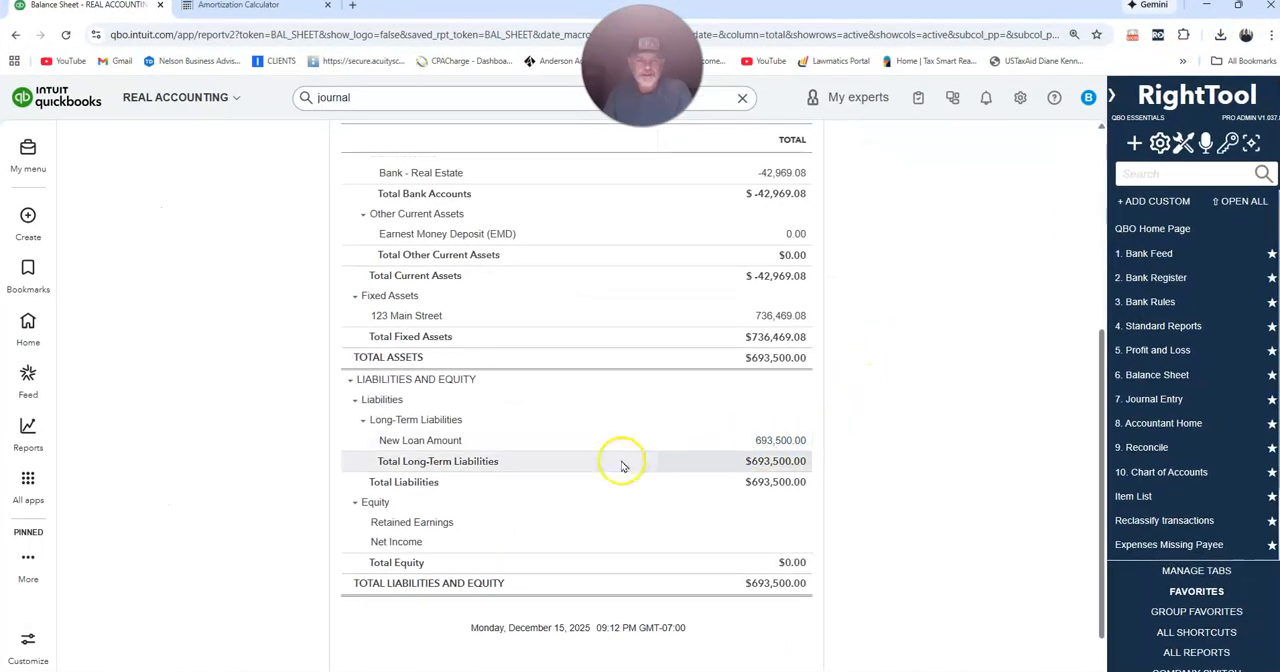
Start a new expense and add New Loan as a new vendor for its payee.
click(1134, 143)
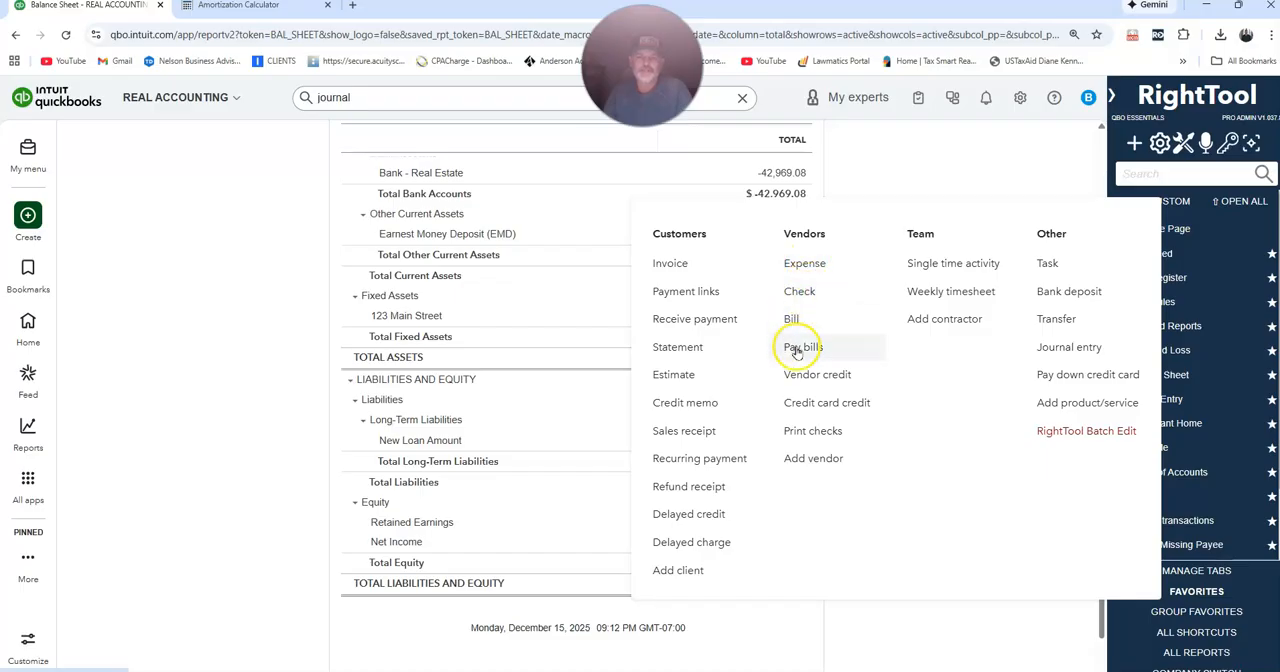
click(797, 265)
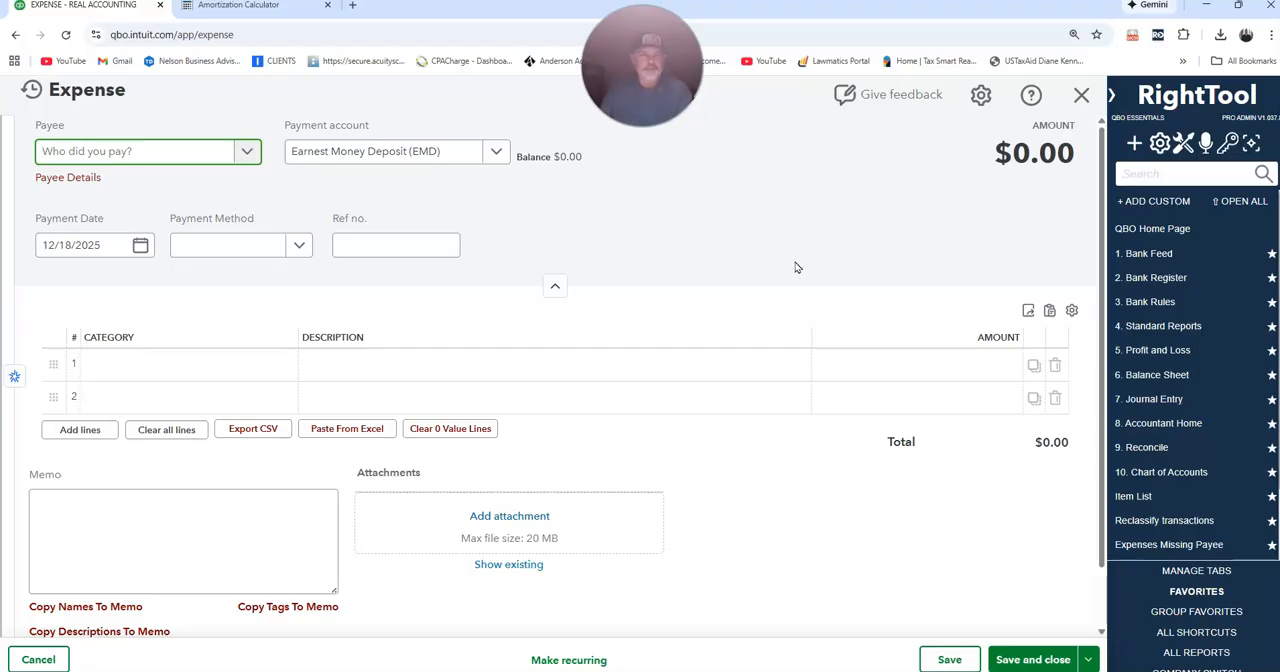
click(141, 155)
text(New )
text(Loan)
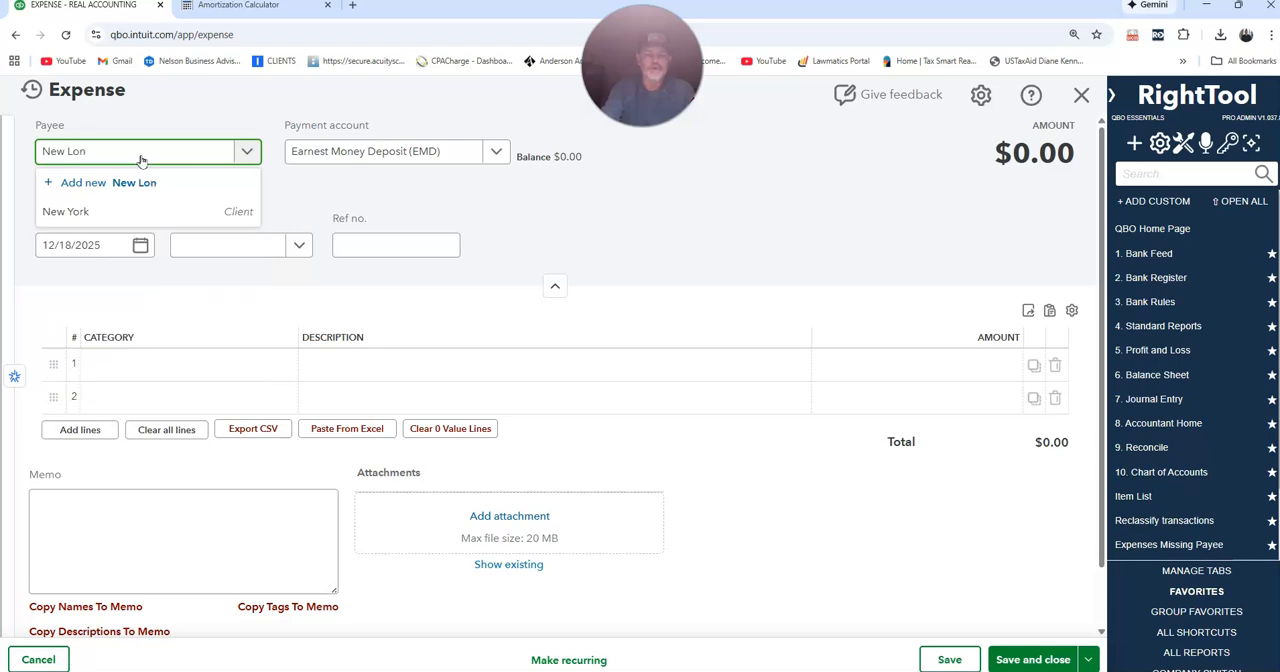
key(BackSpace)
text(an)
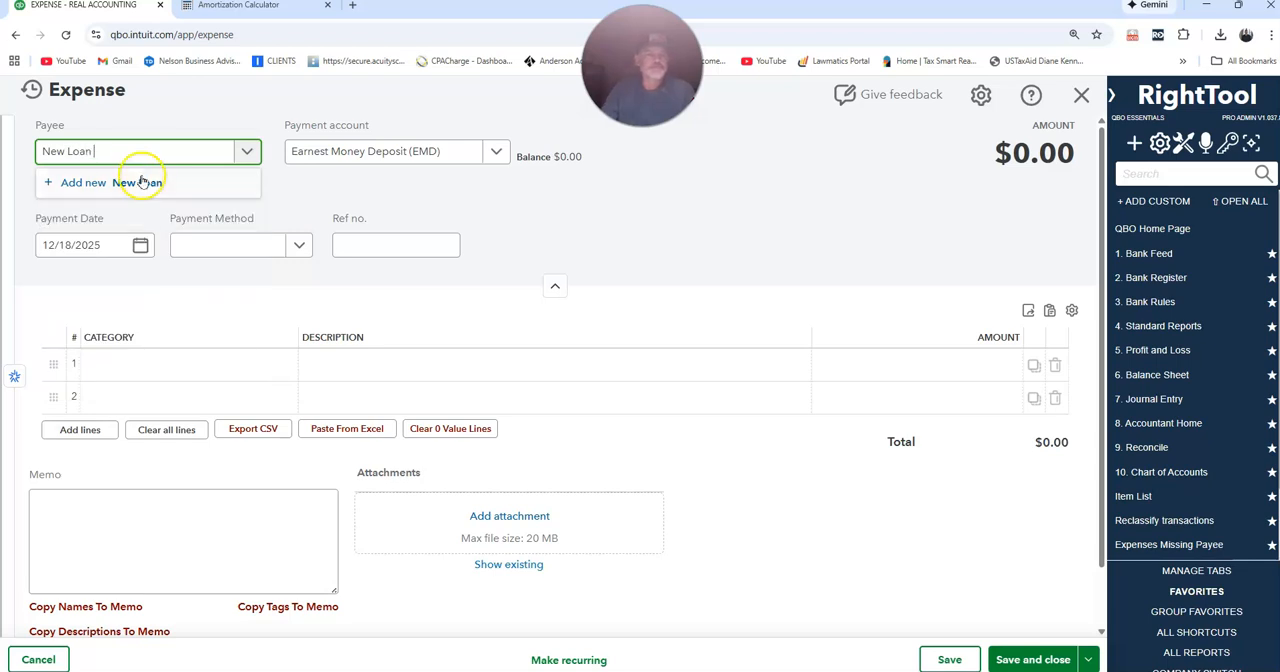
click(142, 182)
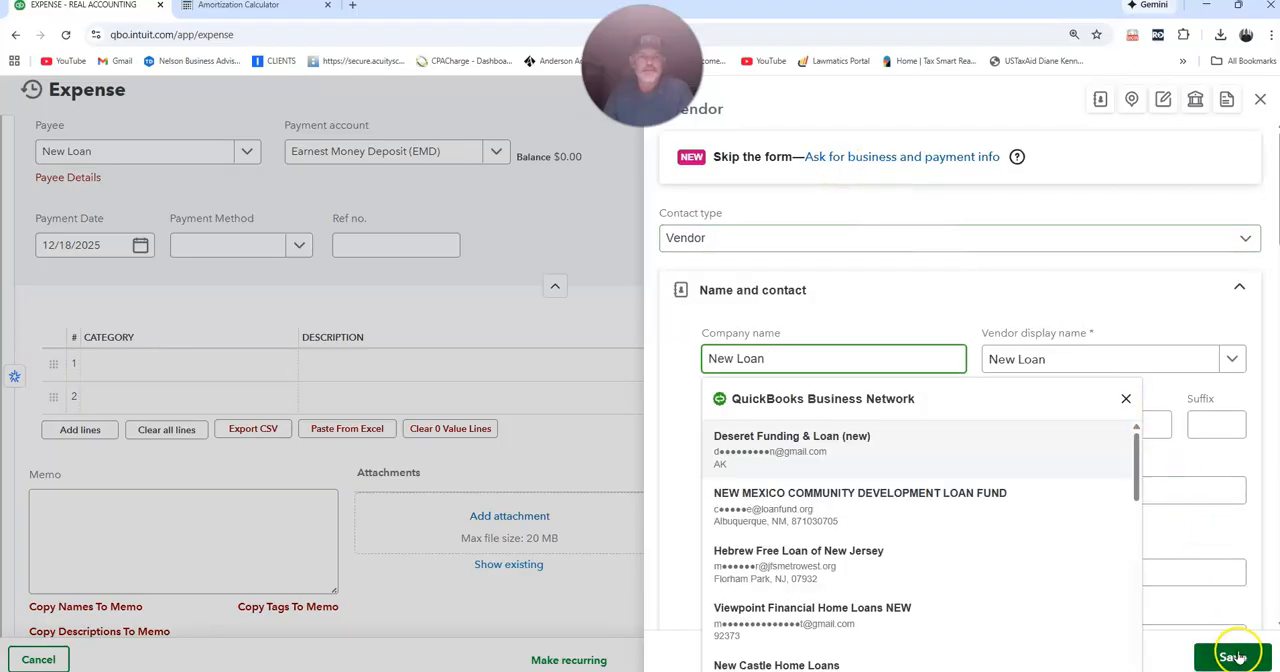
click(1232, 656)
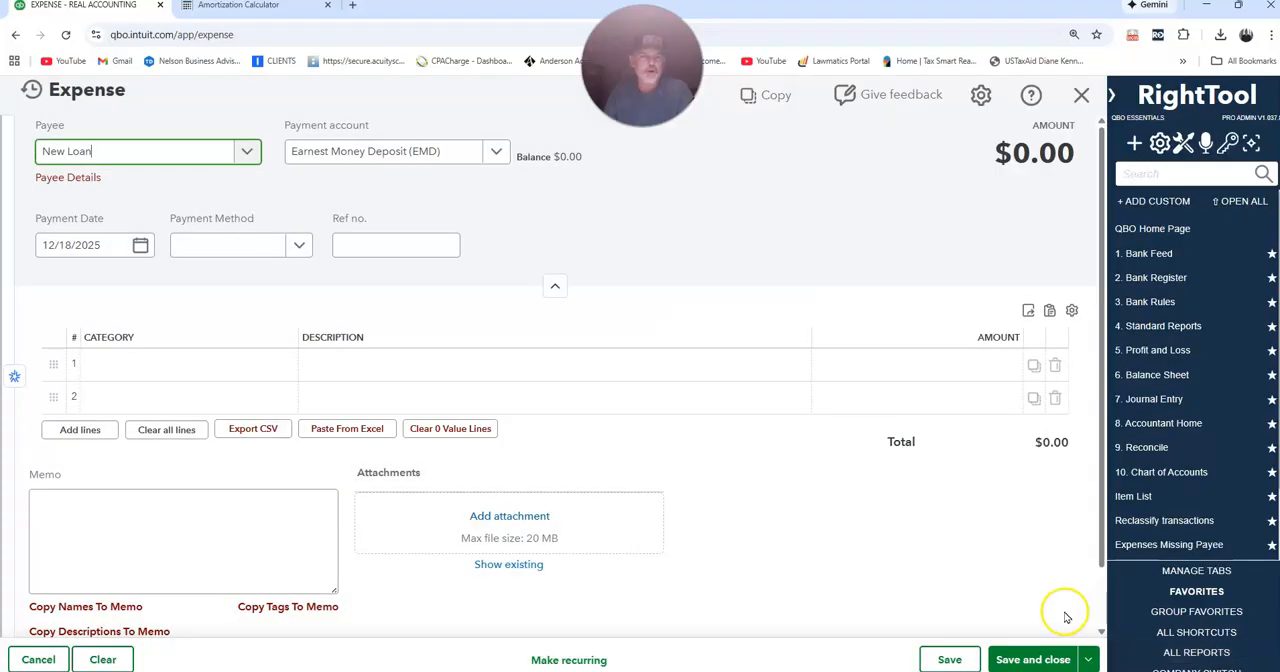
Set the expense's payment account to Bank - Real Estate and its payment date to 02/01/2026.
key(Tab)
click(505, 155)
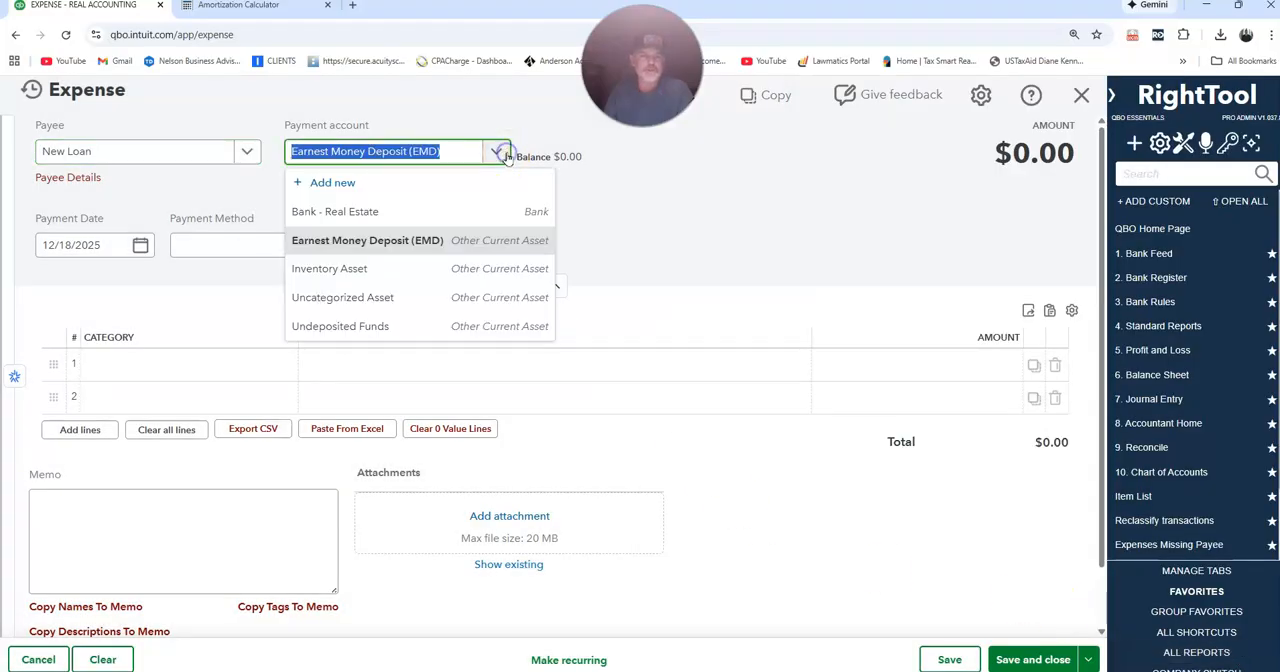
click(334, 211)
key(Tab)
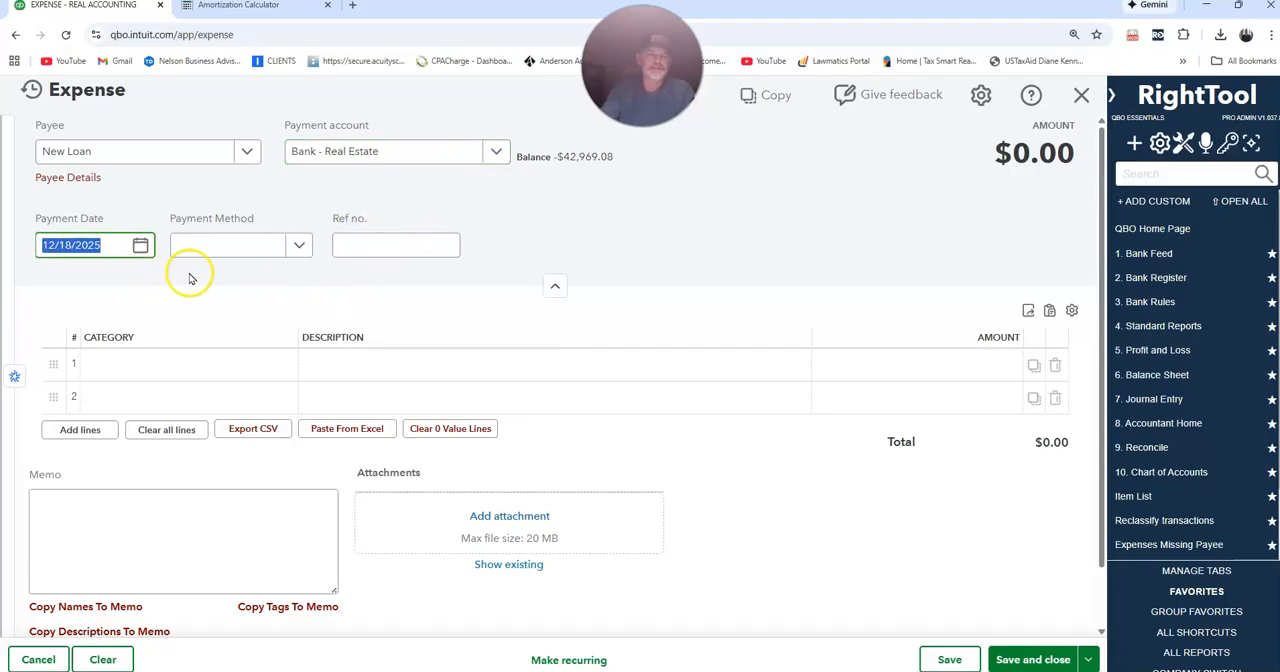
text(02012026)
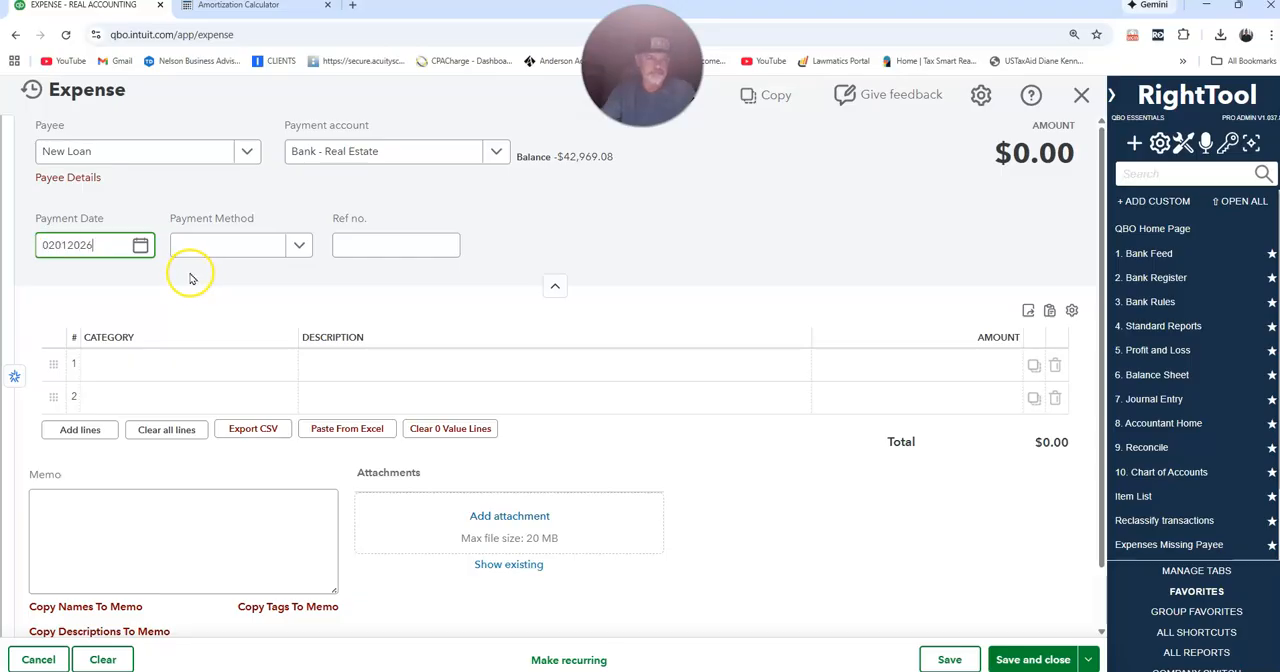
key(Tab)
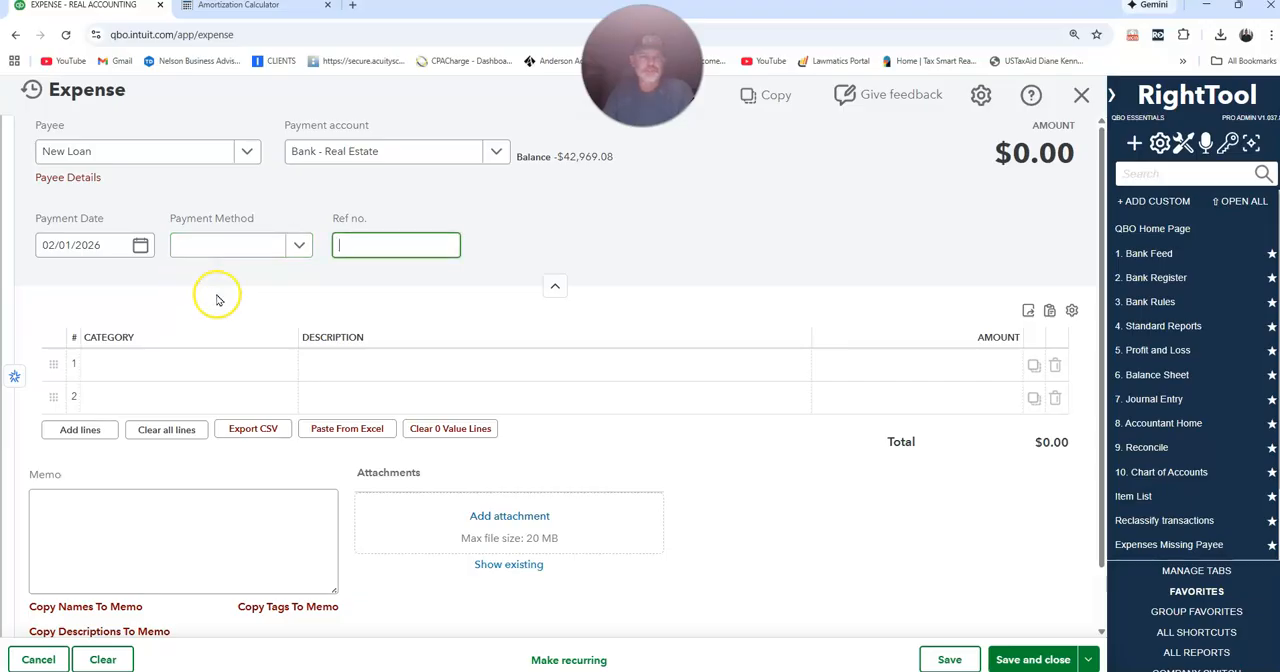
Create an Interest Expense account of type Expenses as the category of the first expense line.
click(224, 364)
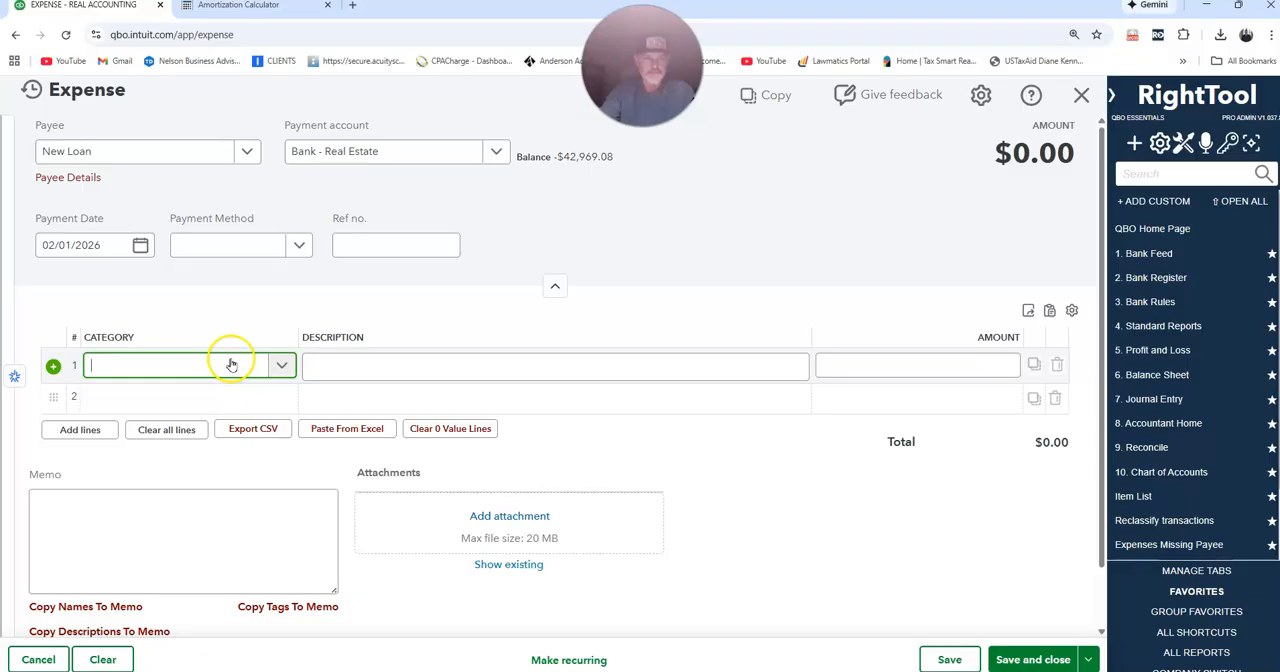
text(l)
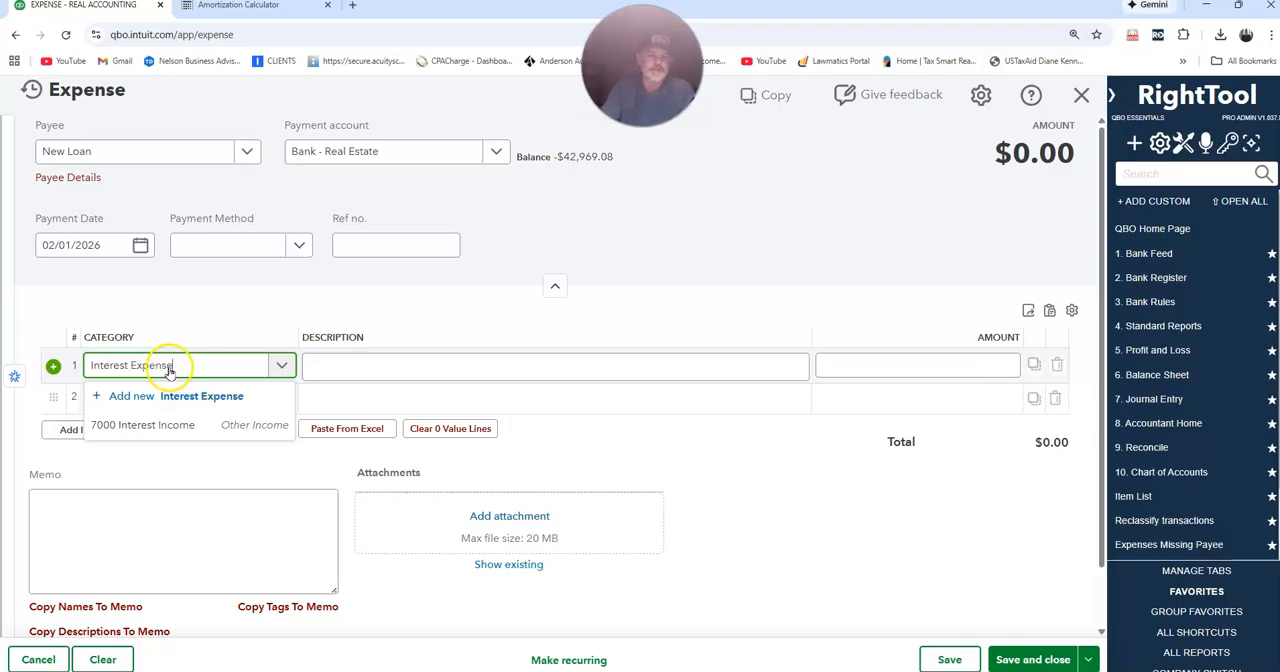
click(186, 400)
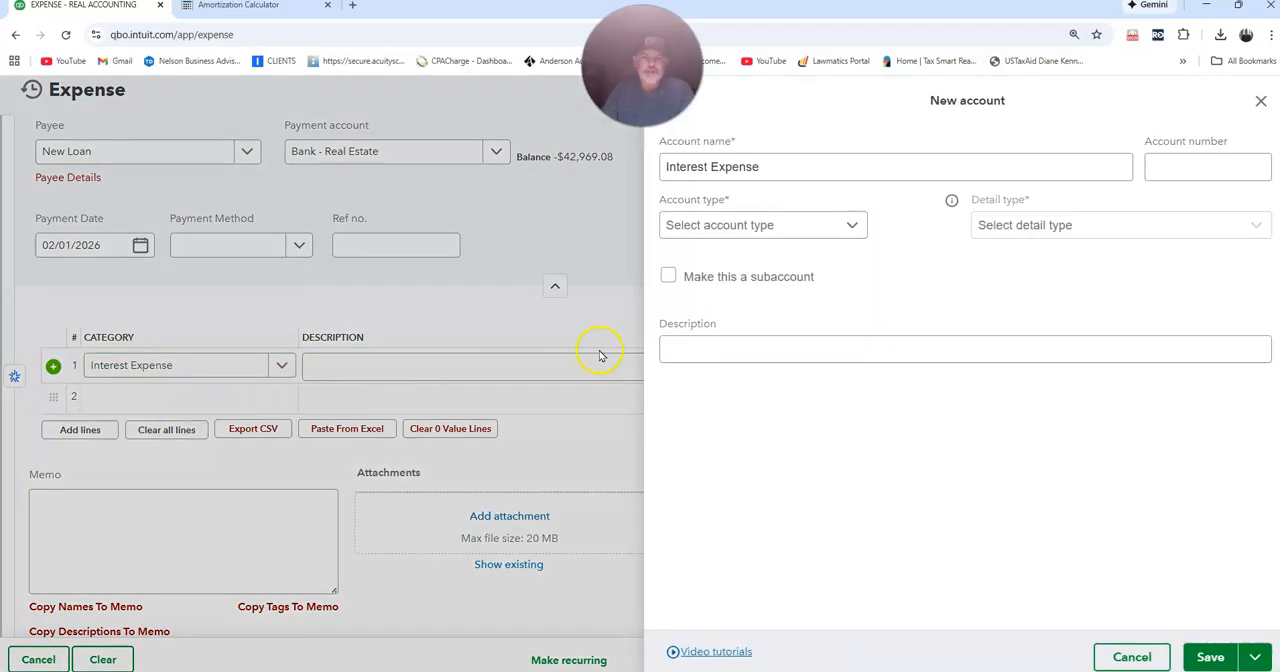
click(812, 224)
scroll(722, 408, down, 2)
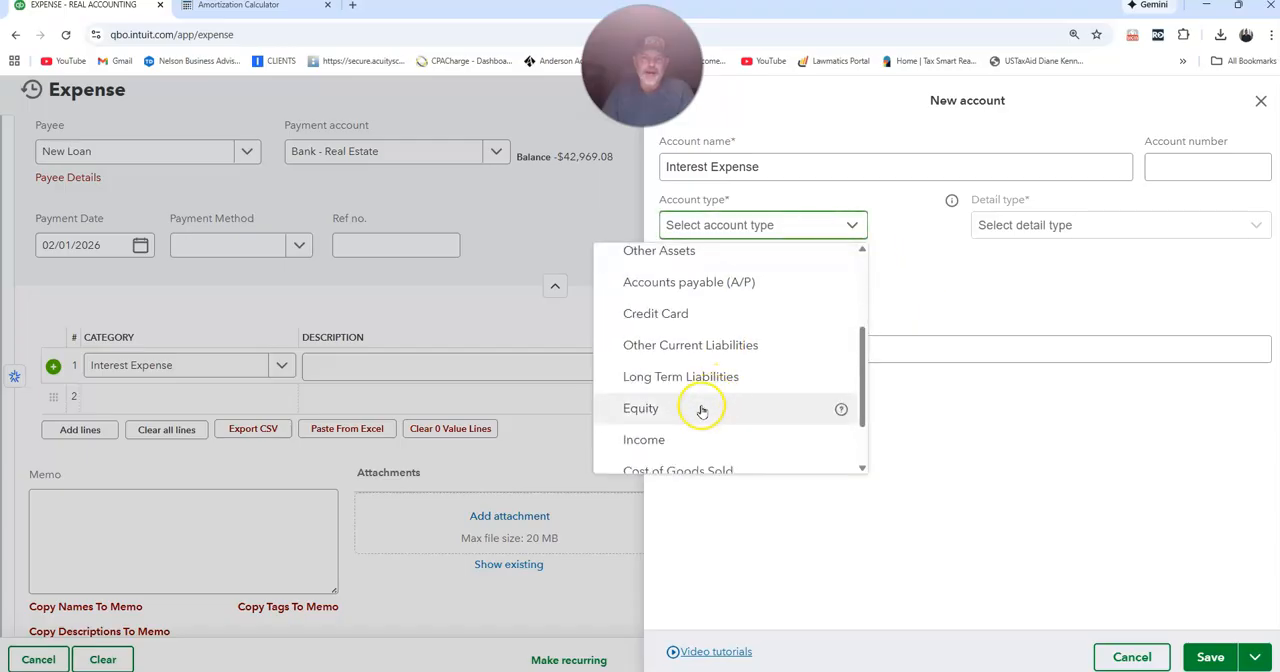
scroll(700, 409, down, 1)
scroll(700, 366, up, 3)
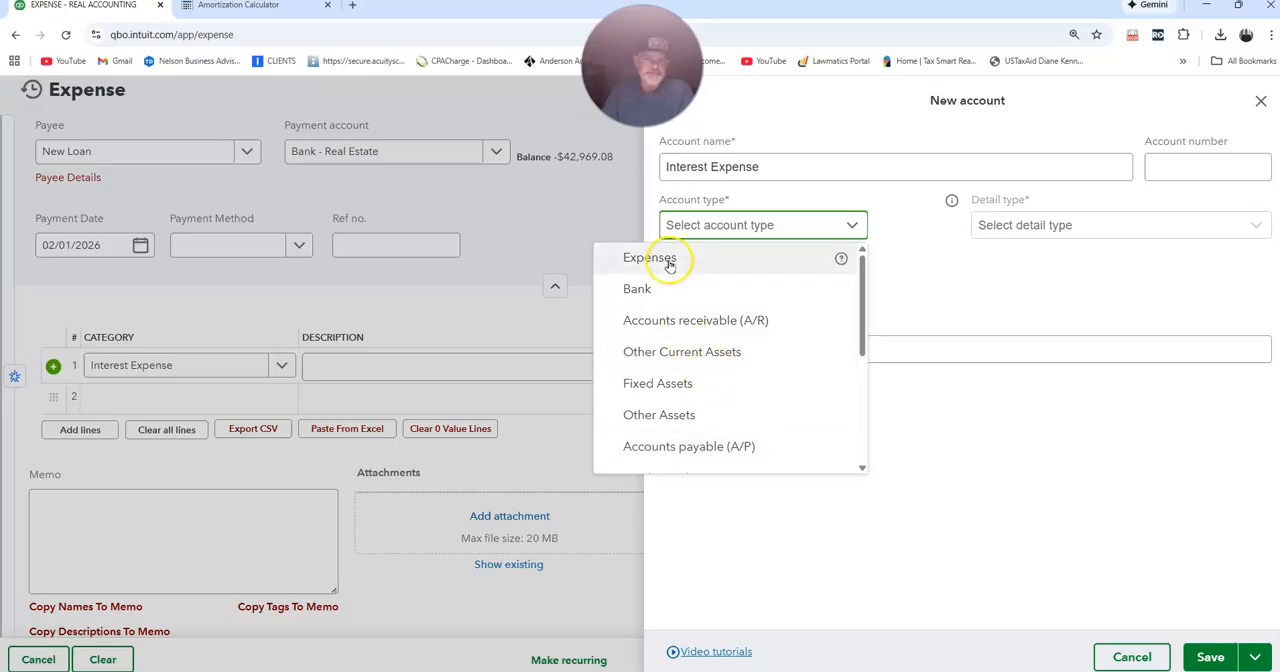
click(668, 259)
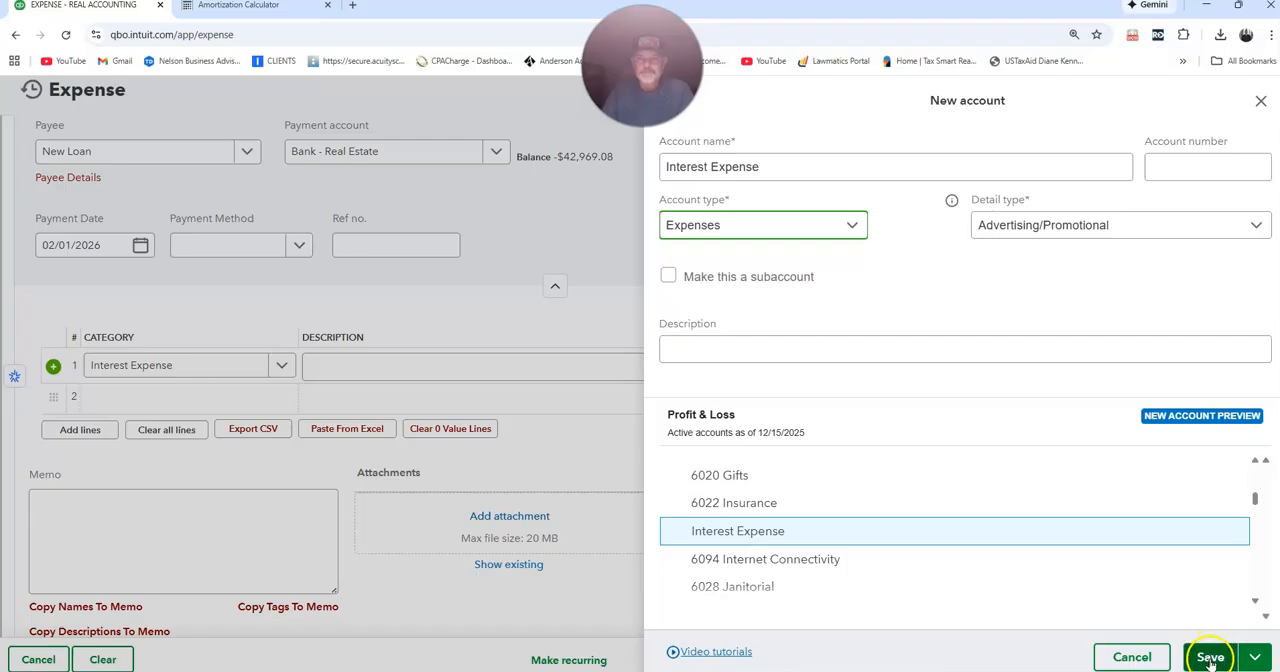
click(1210, 657)
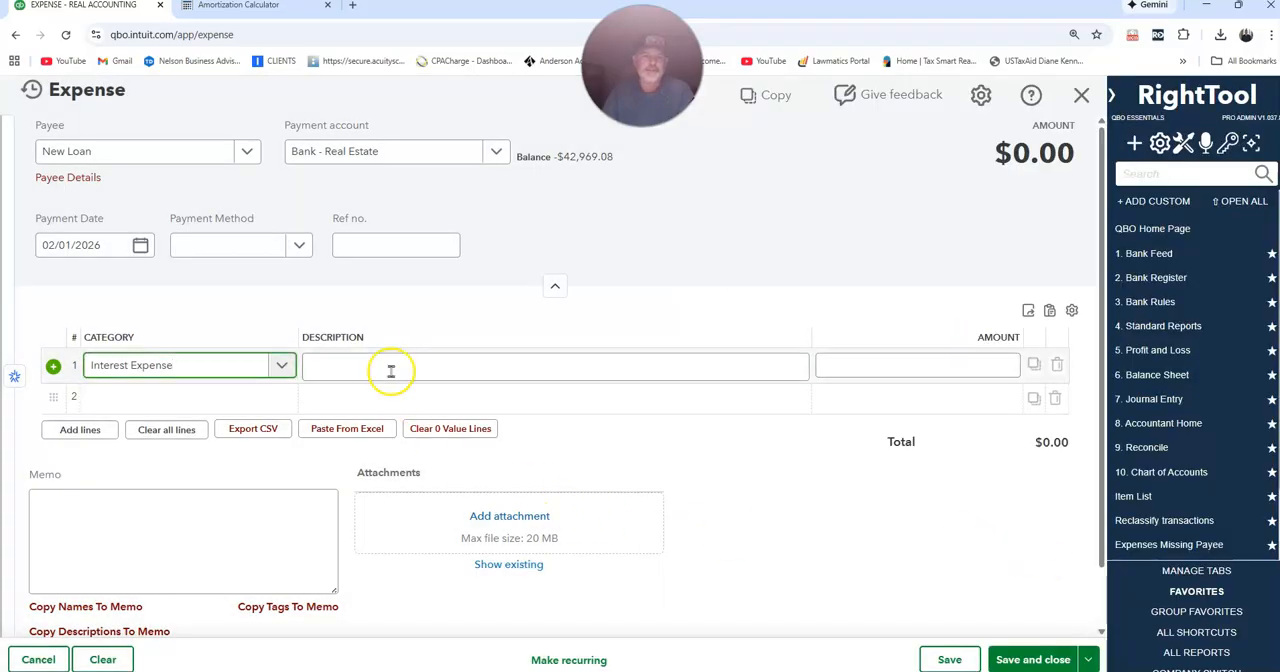
Set the Interest Expense line's amount to 3466.92, leaving its description empty.
click(333, 362)
key(Tab)
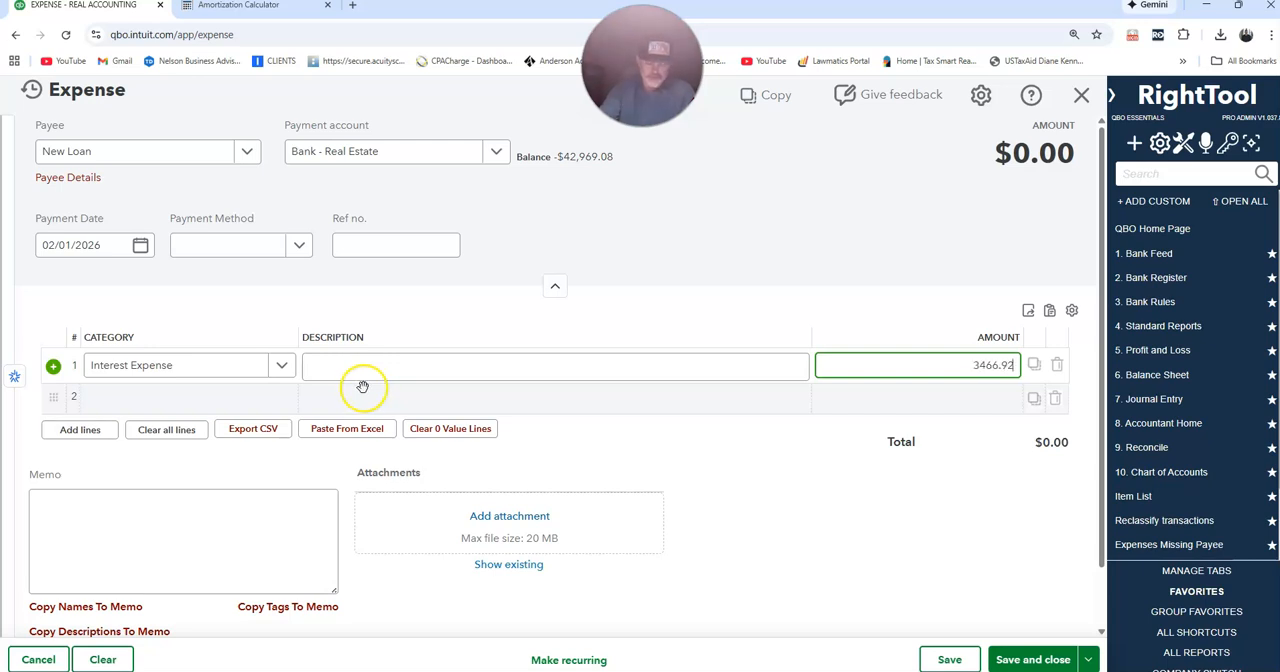
key(Tab)
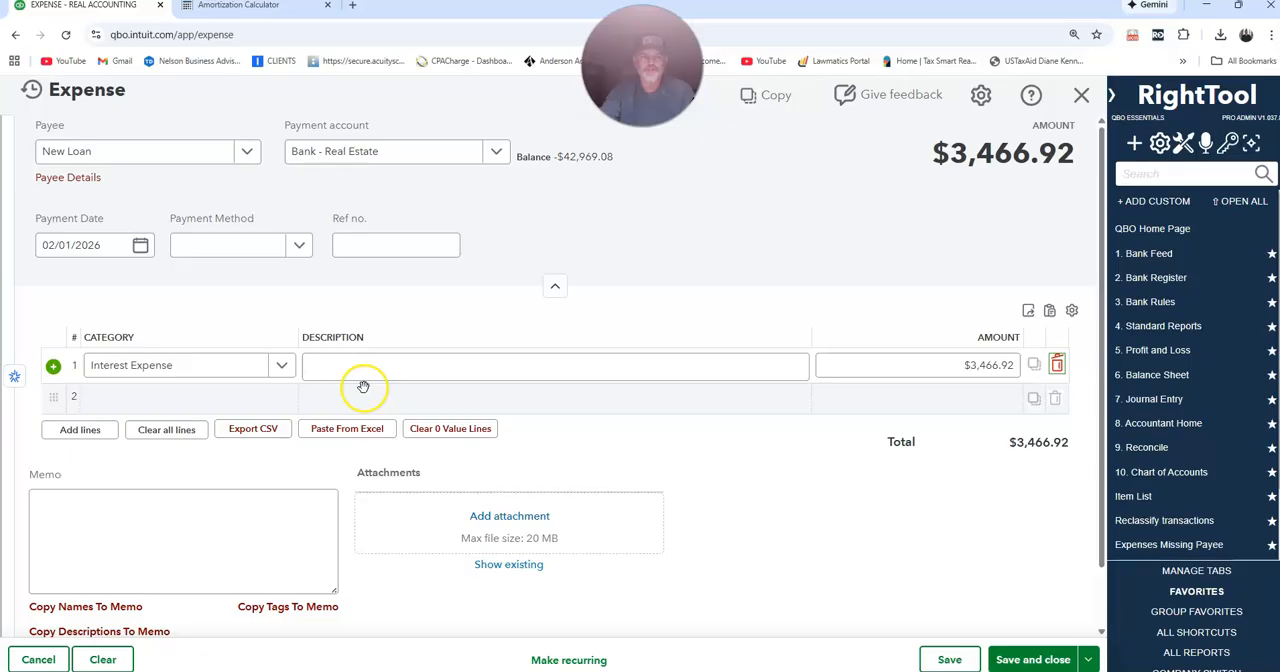
Add a second line for the New Loan Amount liability with an amount of 690.51, and save and close the expense.
click(363, 386)
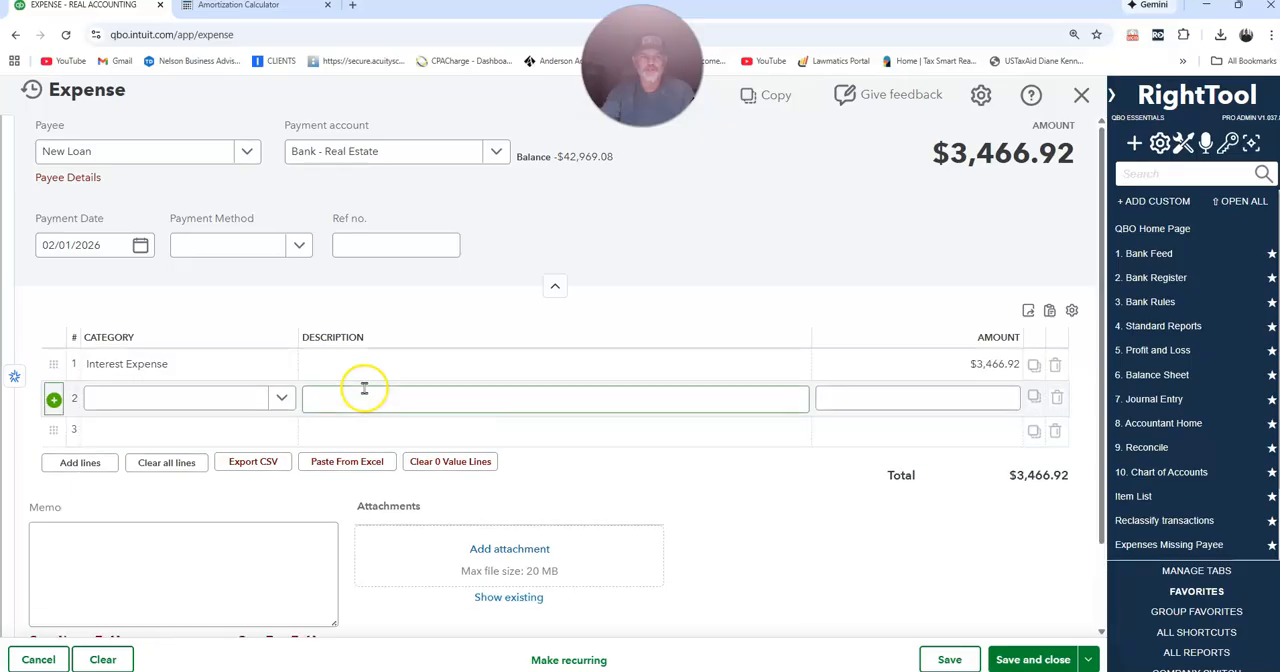
click(288, 400)
scroll(300, 518, down, 5)
scroll(300, 521, down, 12)
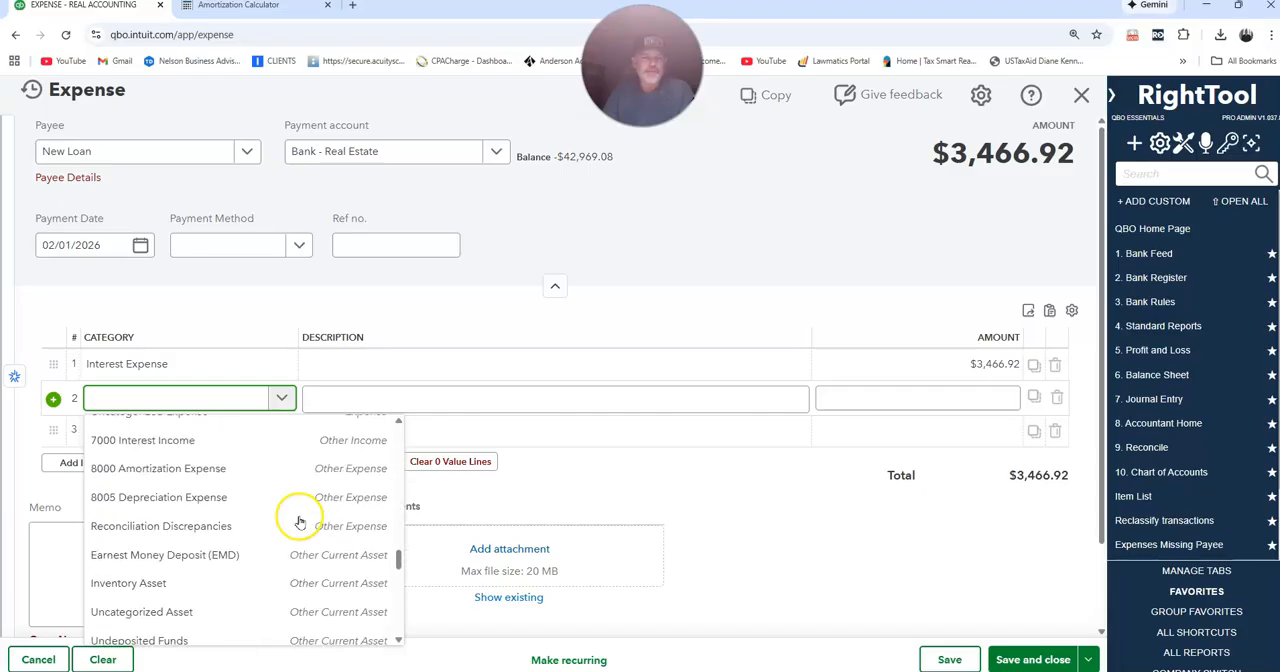
scroll(297, 515, down, 2)
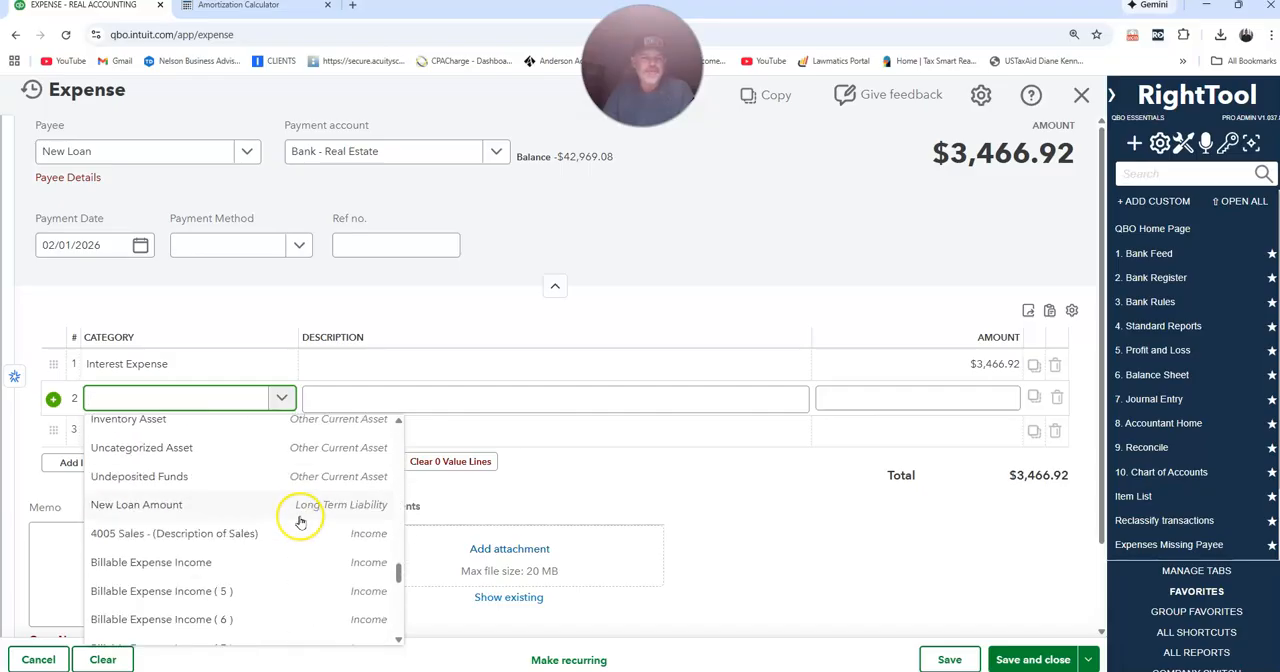
click(120, 505)
key(Tab)
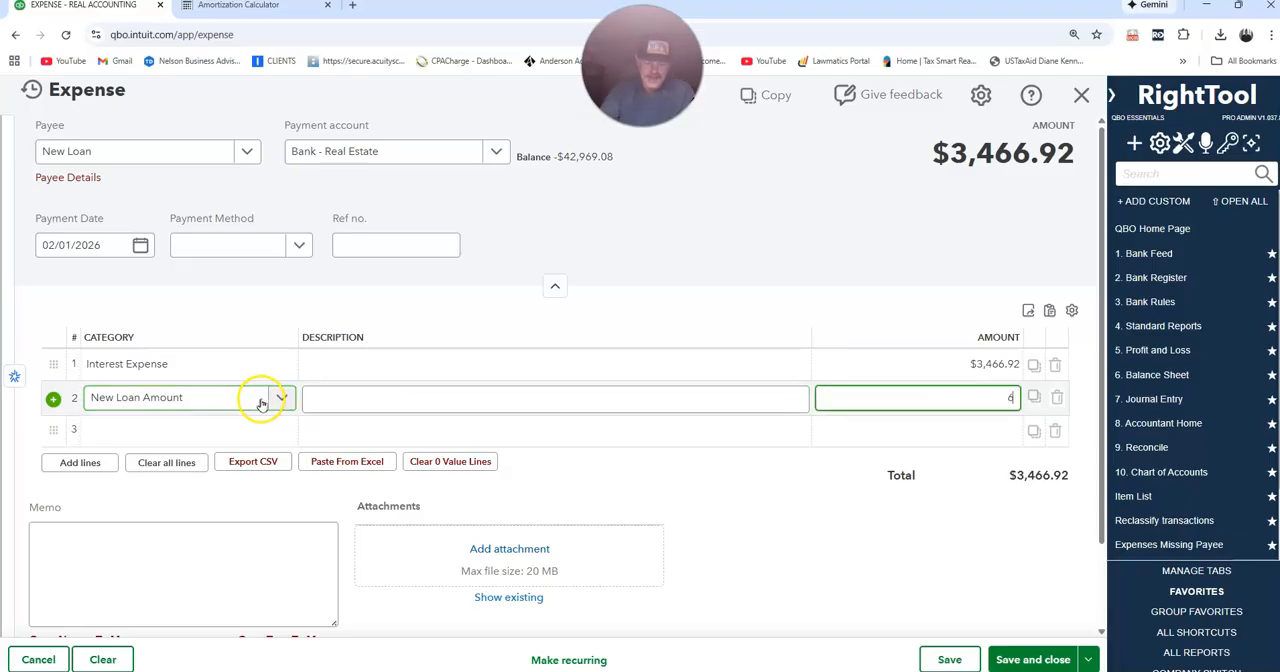
key(Tab)
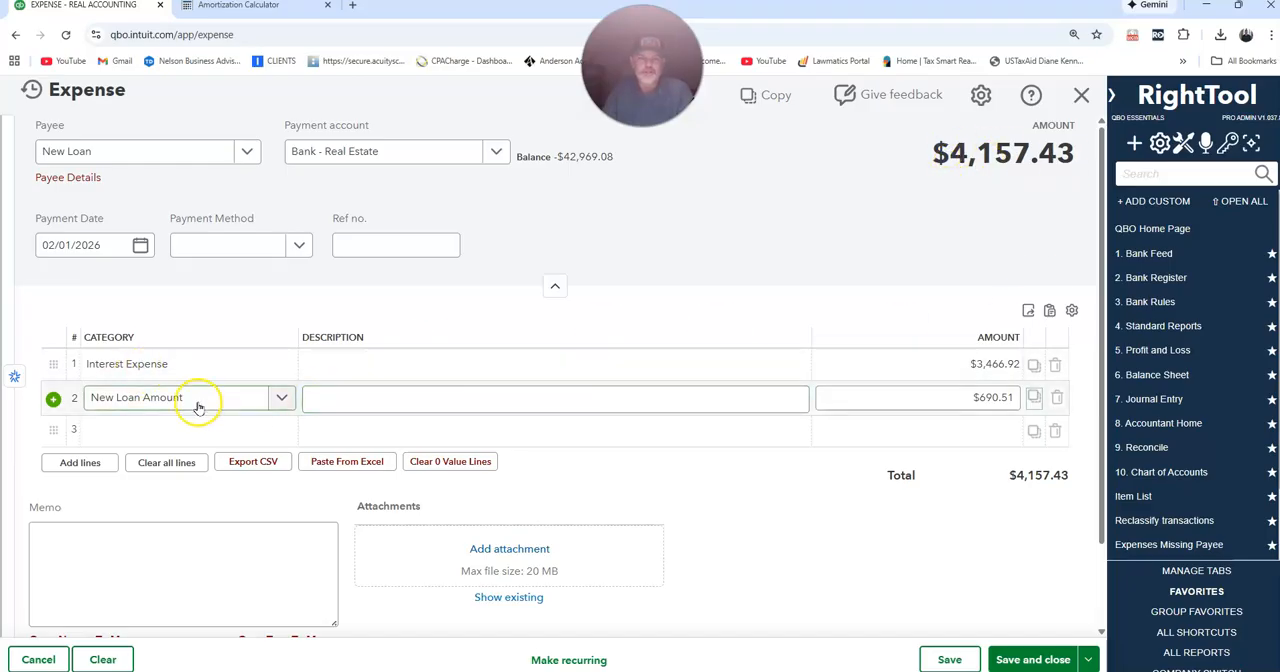
click(1035, 659)
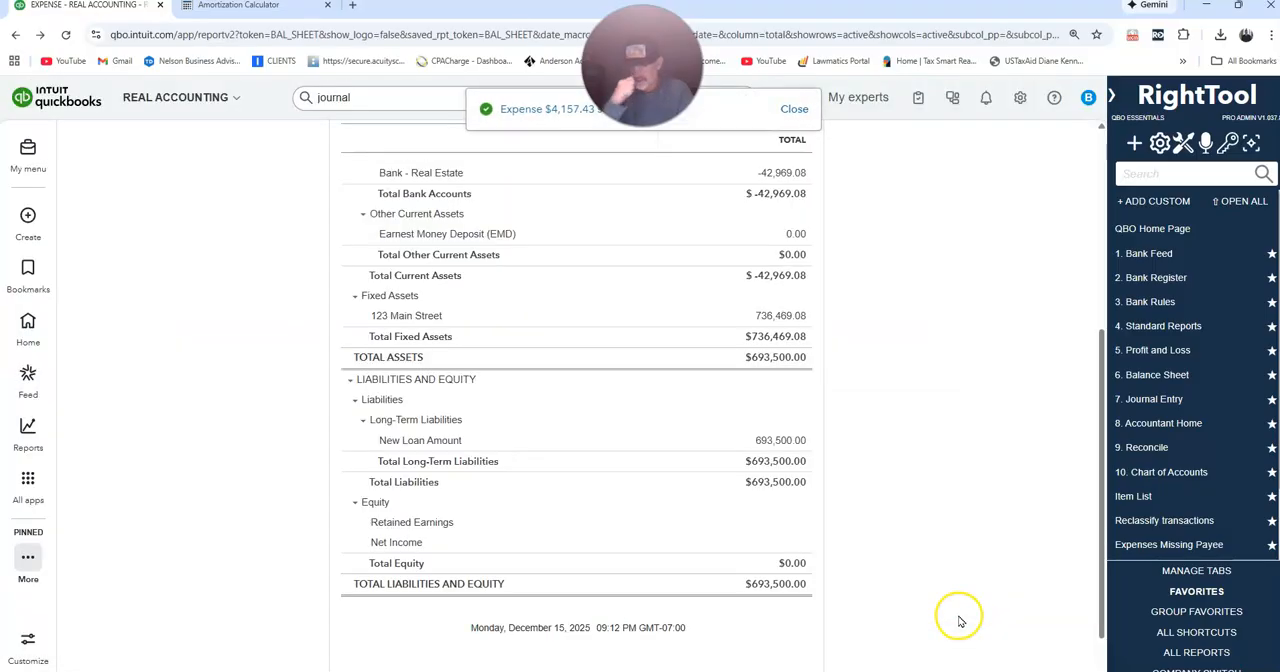
Check the New Loan Amount on the Balance Sheet, examine its underlying transaction report, and close that report.
scroll(880, 438, down, 2)
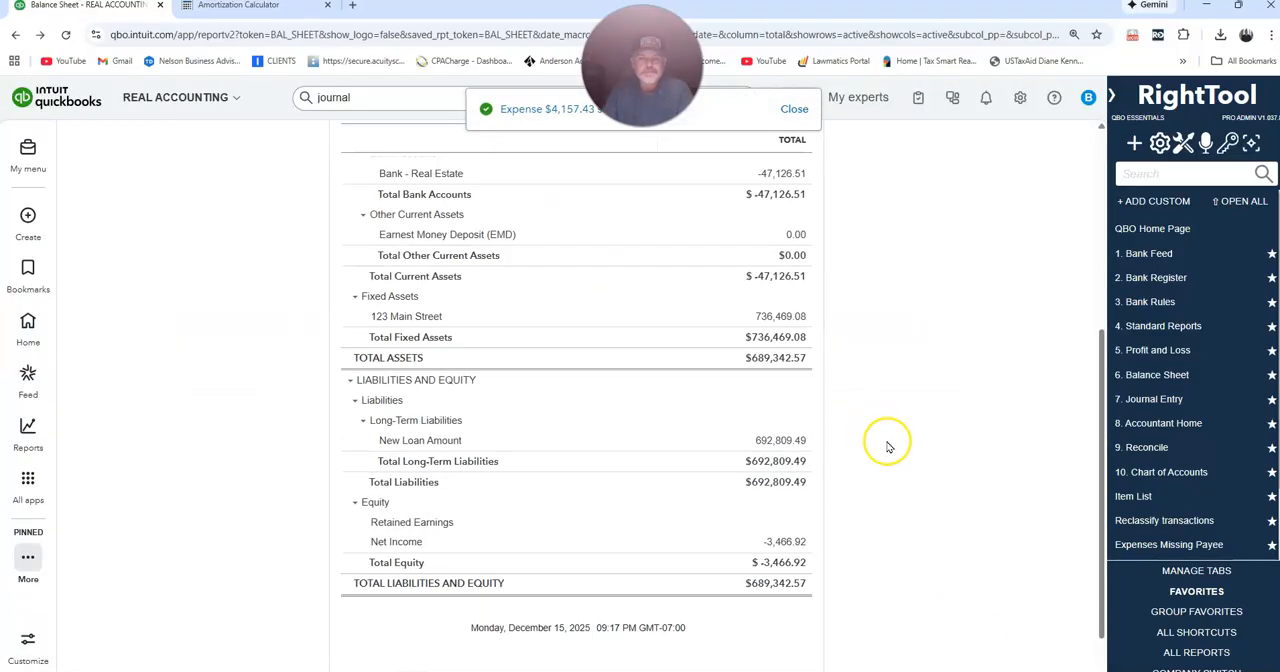
click(773, 441)
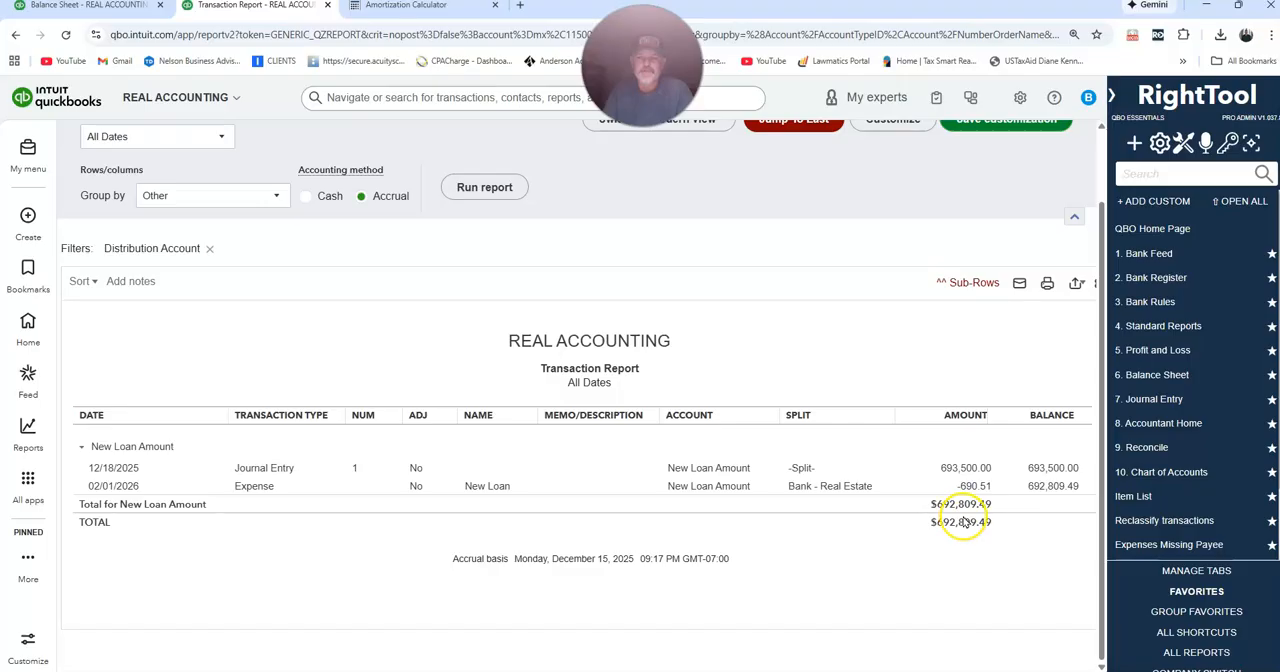
scroll(1045, 240, up, 2)
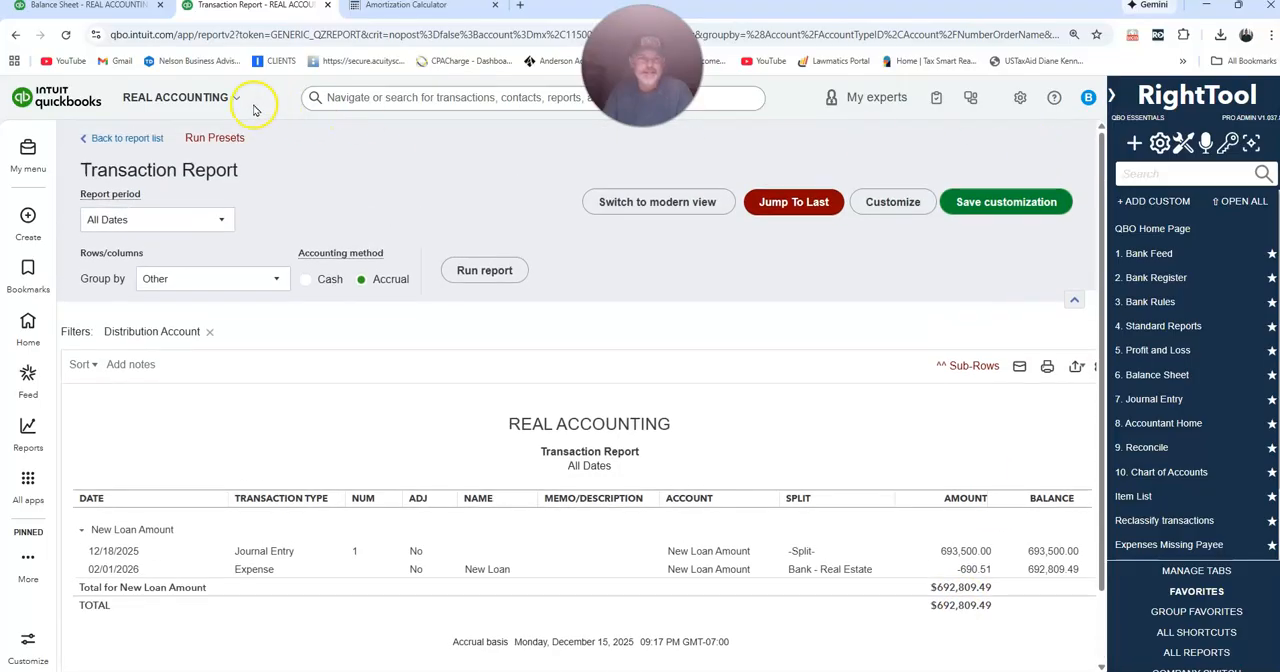
click(327, 6)
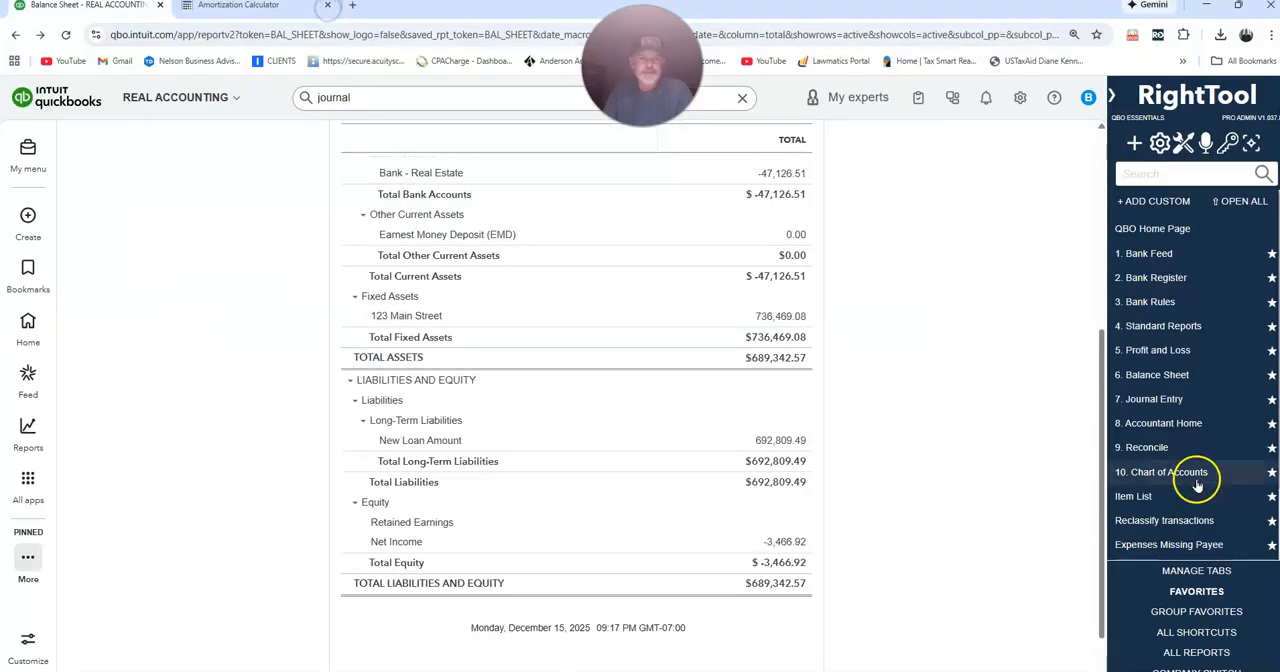
Run the Profit and Loss report for All Dates and examine the Interest Expense and net income.
click(1160, 351)
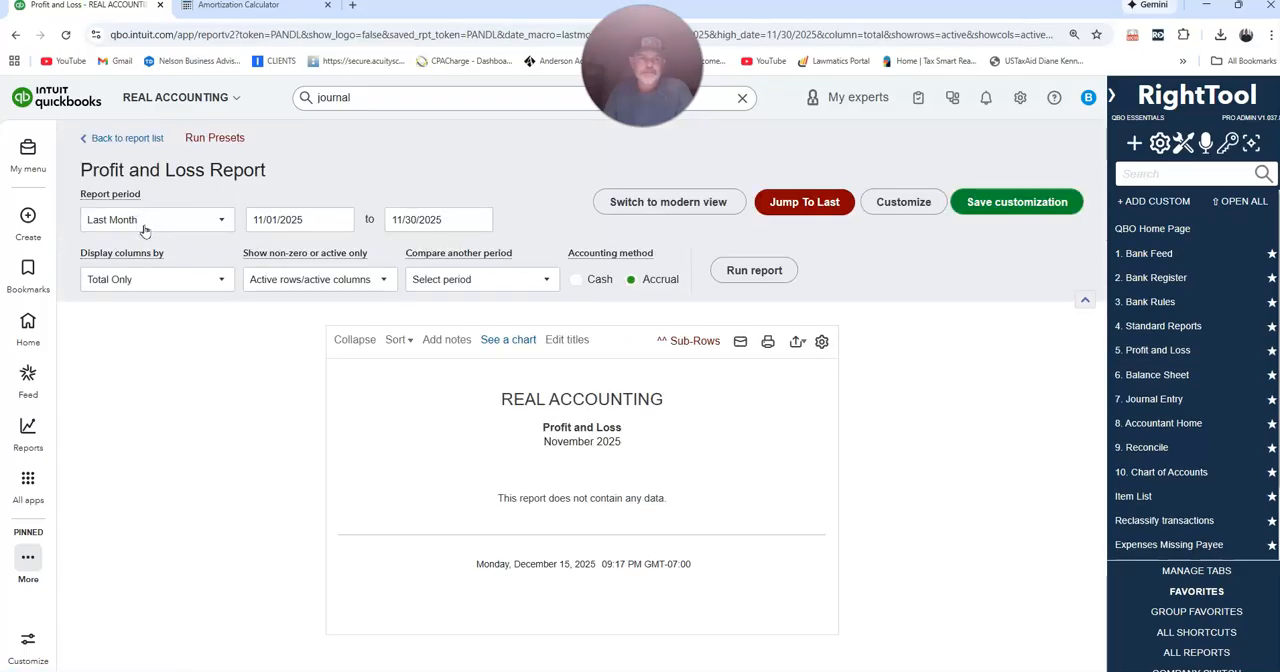
click(143, 230)
scroll(155, 252, up, 3)
click(150, 250)
click(755, 266)
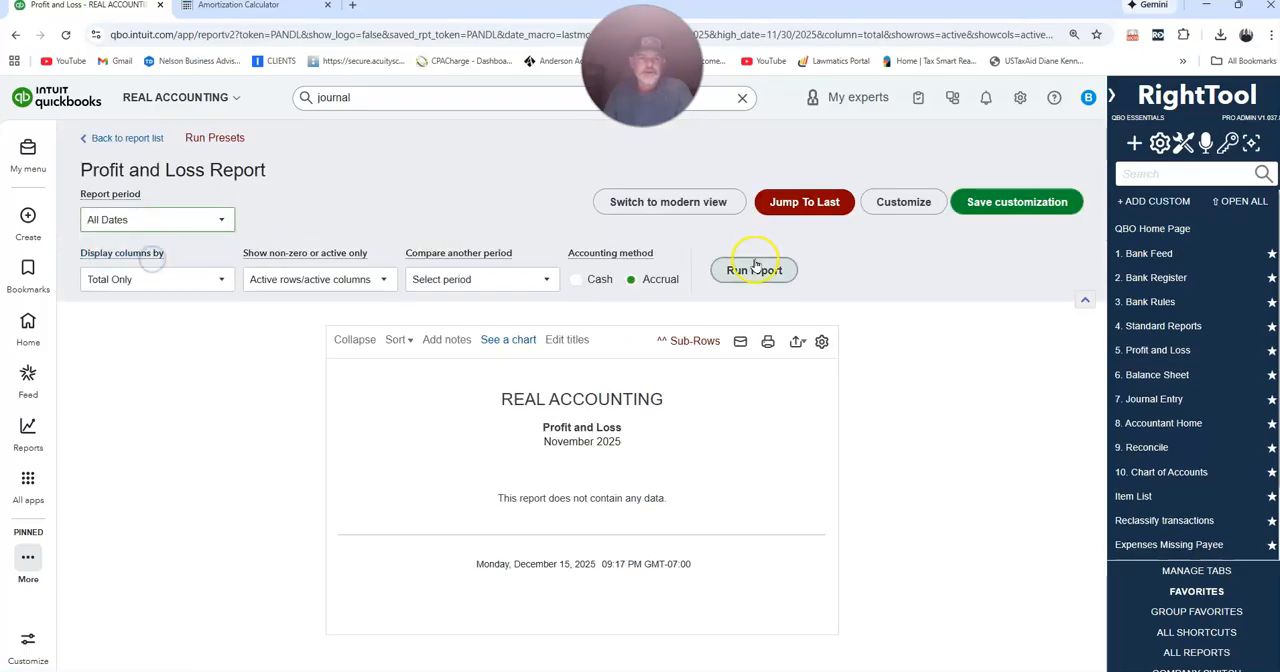
scroll(909, 434, down, 2)
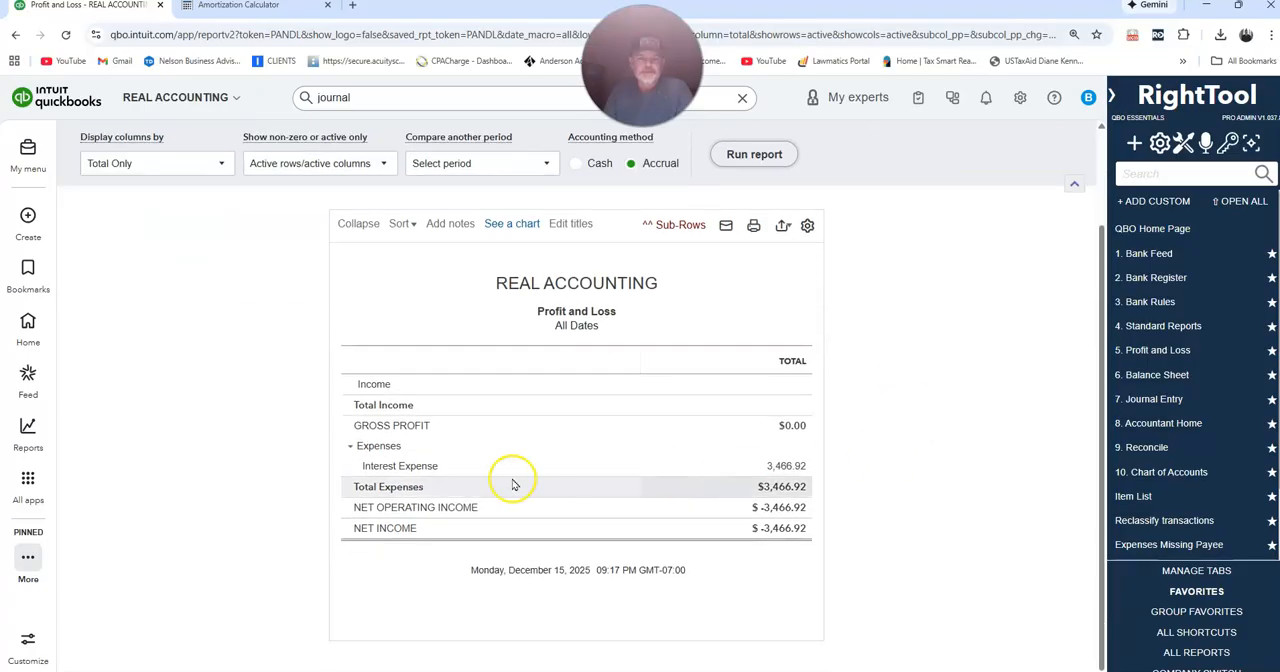
click(778, 476)
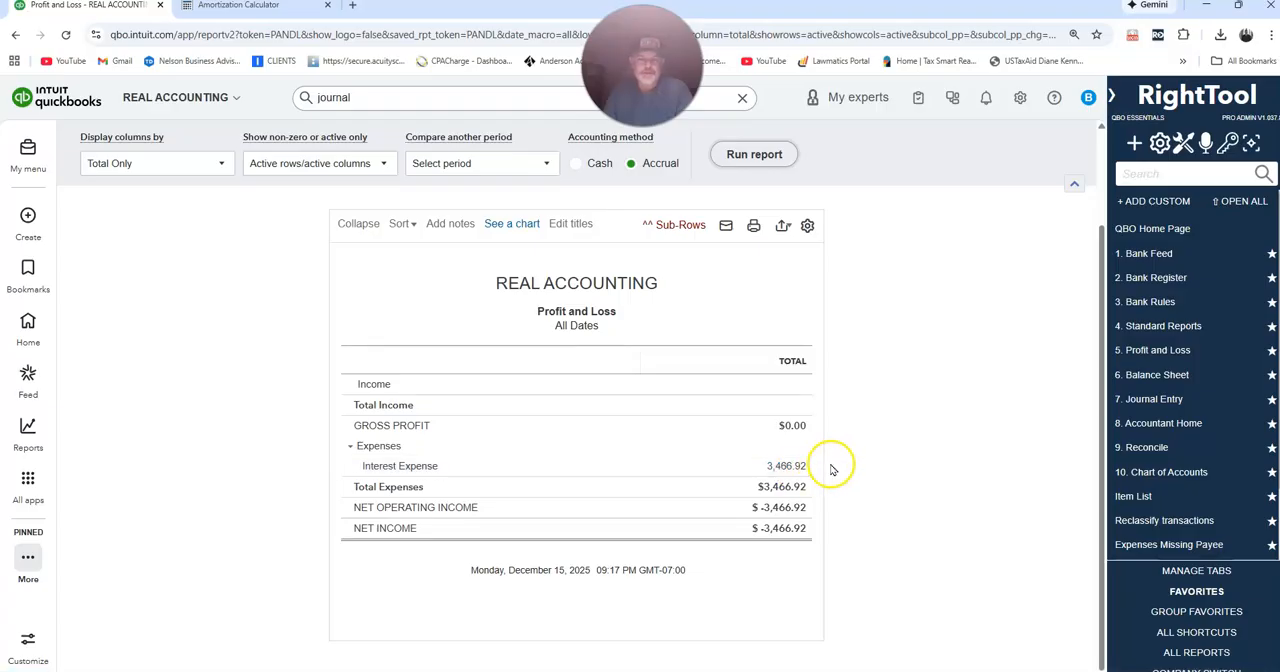
scroll(843, 470, up, 2)
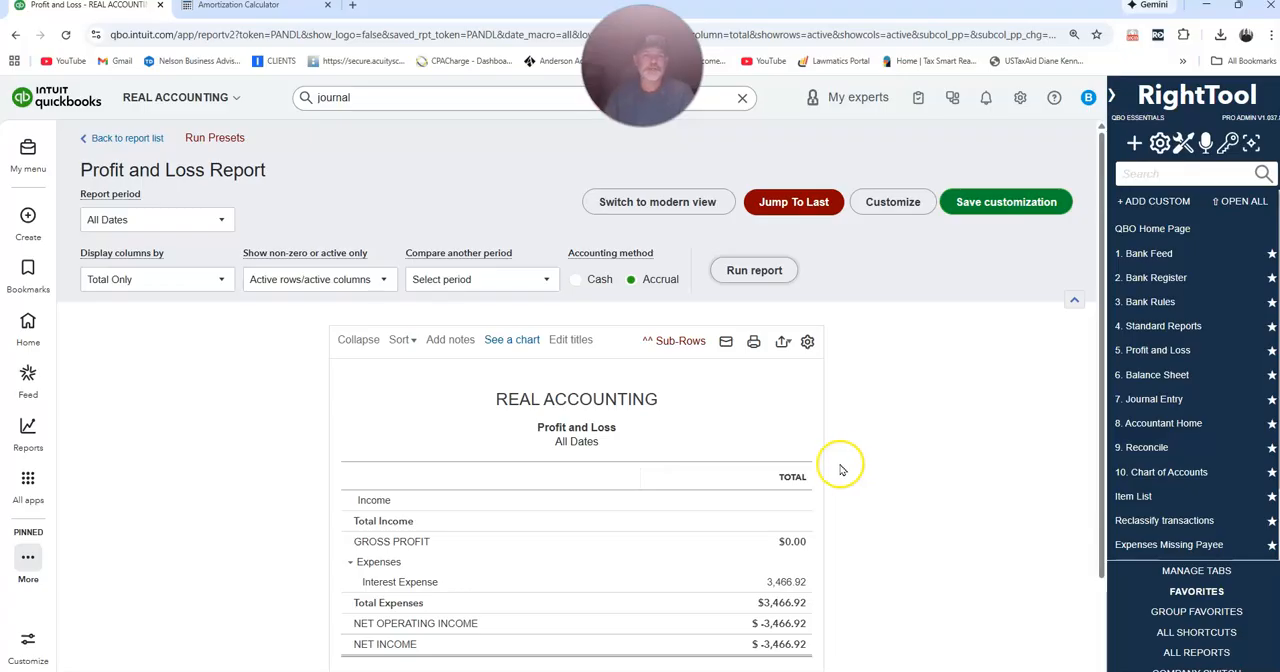
scroll(857, 490, down, 2)
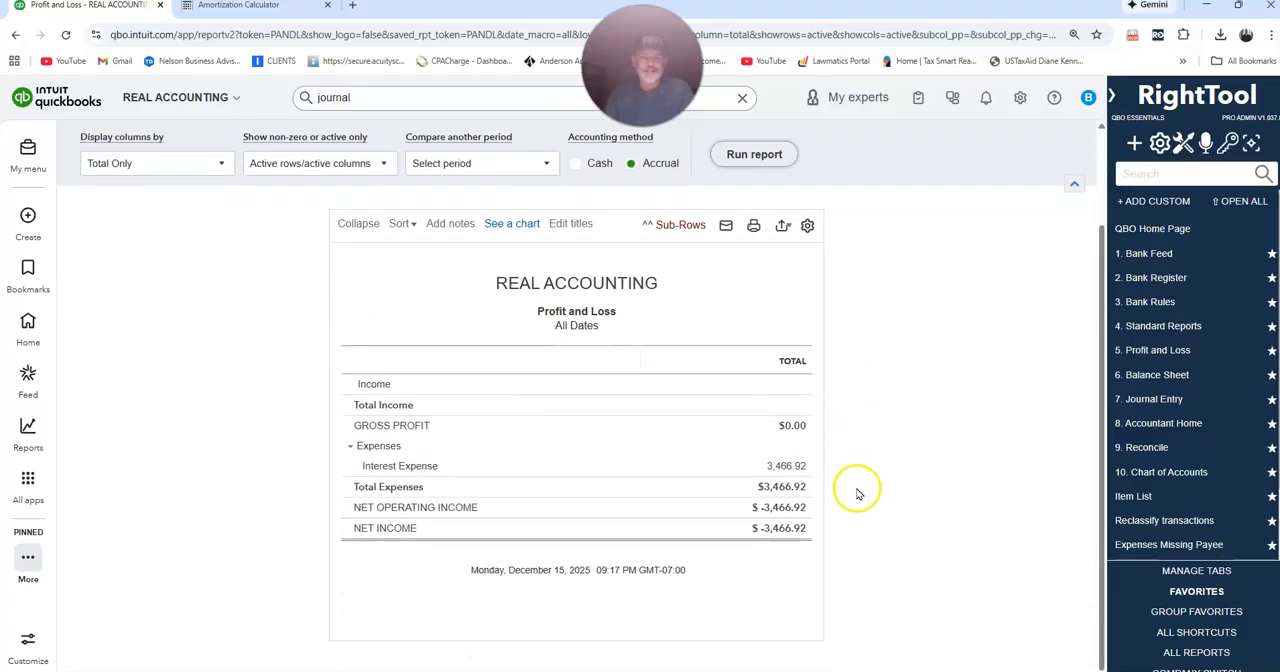
Run the Balance Sheet report for All Dates and examine the assets, liabilities, and Net Income under Equity.
click(1160, 375)
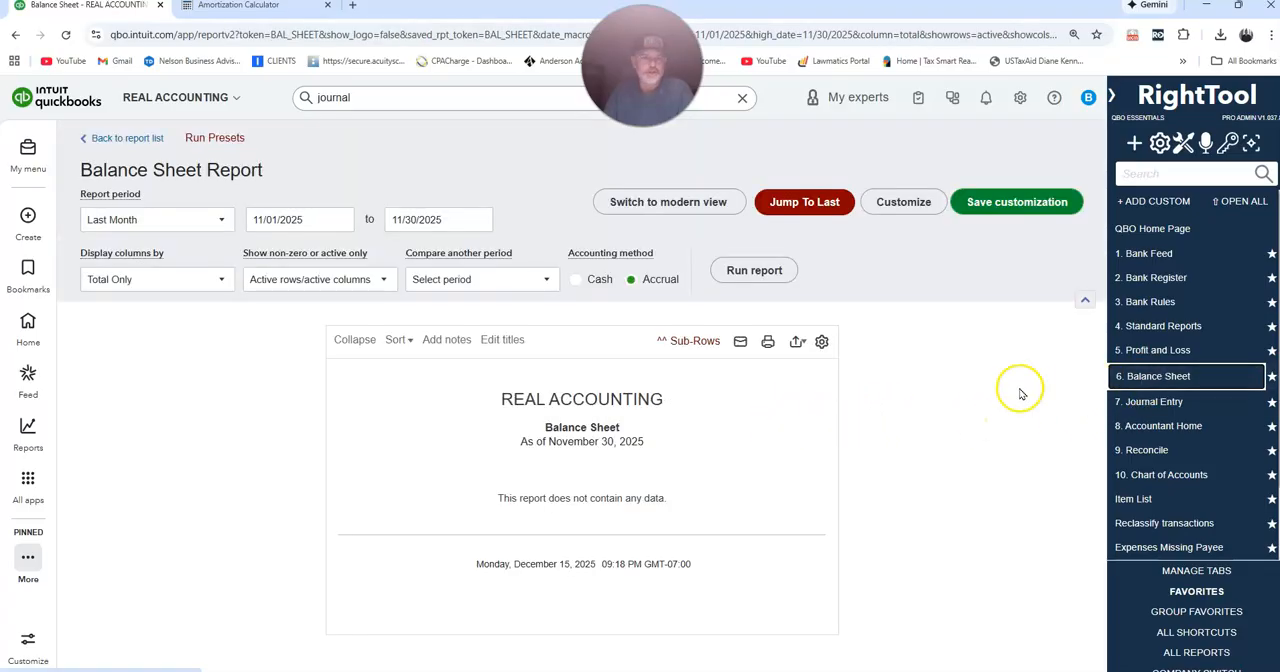
click(180, 219)
scroll(180, 251, down, 3)
scroll(180, 271, up, 3)
click(138, 257)
click(752, 270)
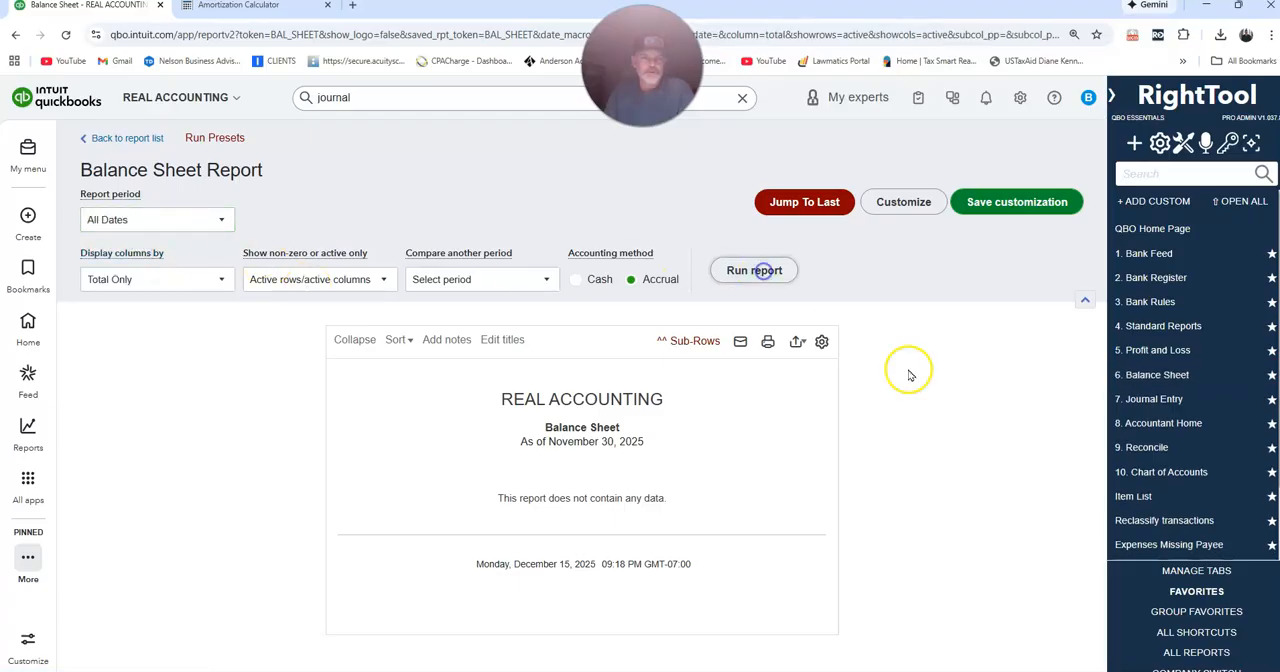
scroll(967, 430, down, 2)
scroll(967, 430, down, 3)
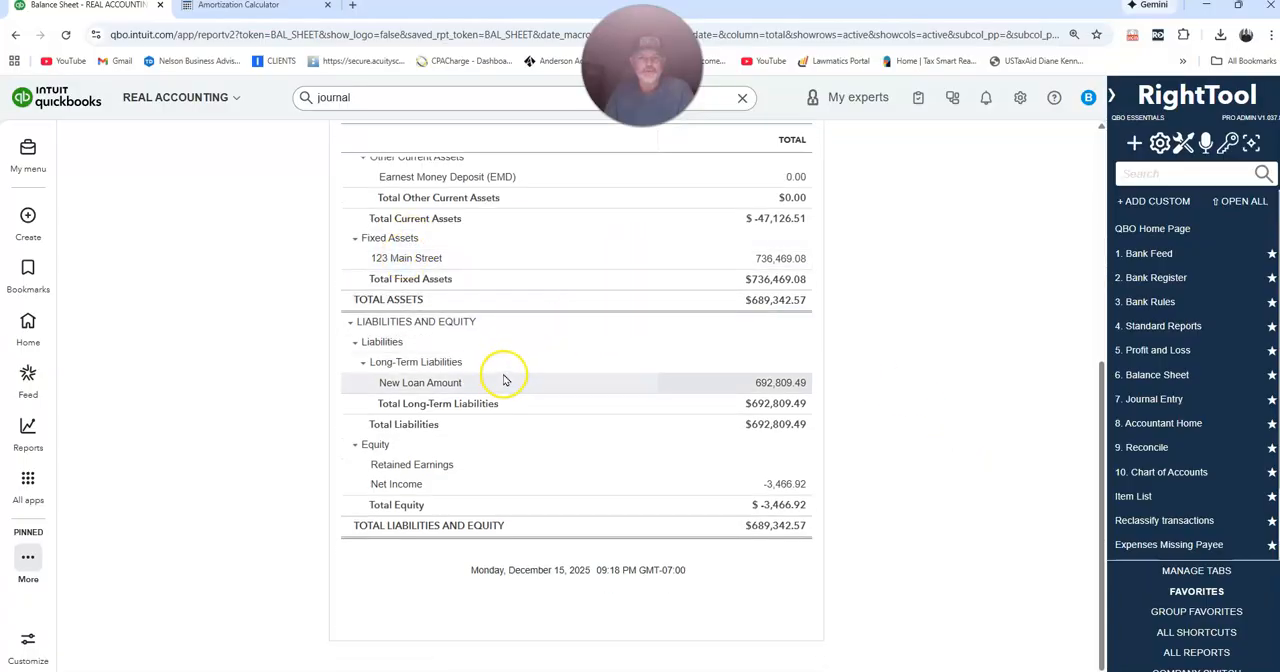
click(779, 488)
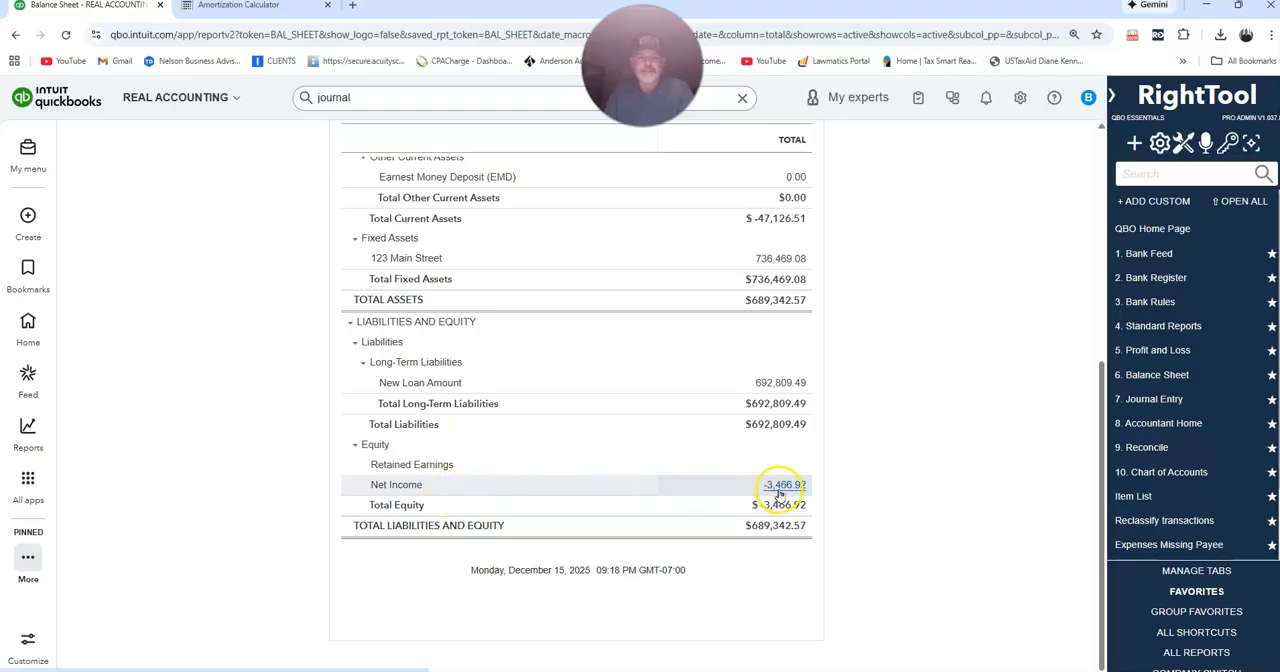
scroll(880, 460, up, 2)
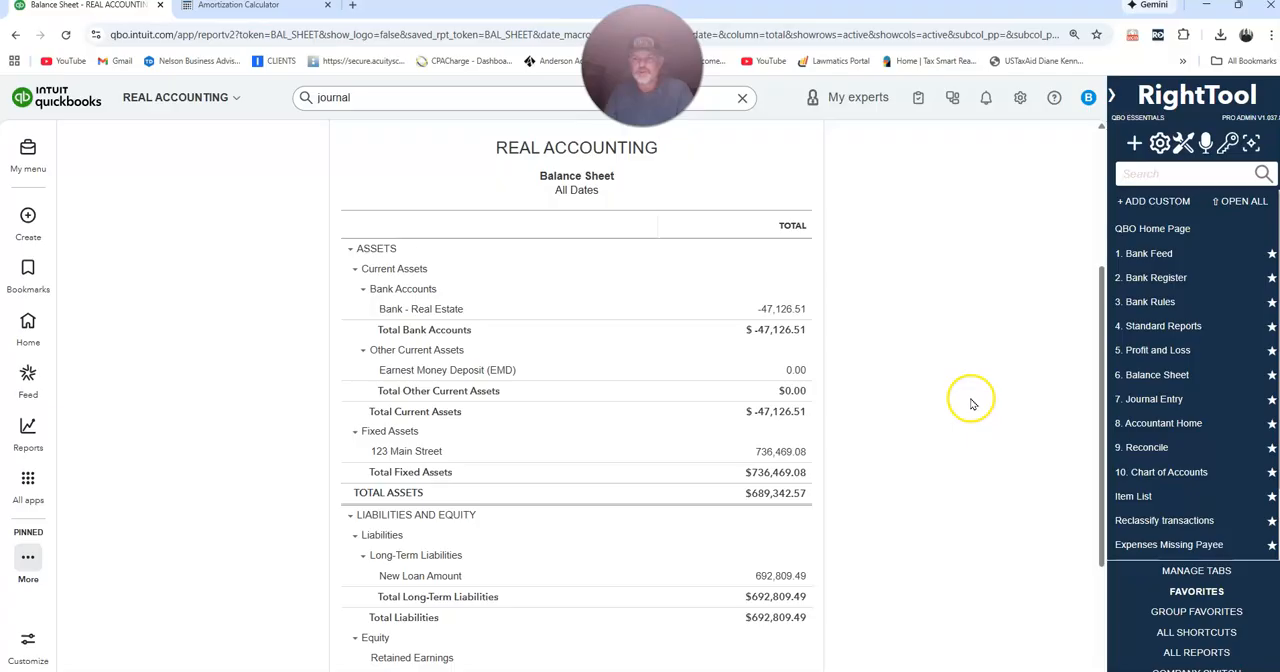
Search the report shortcuts for "state" and open the Statement of Cash Flows report.
click(1146, 176)
text(stat)
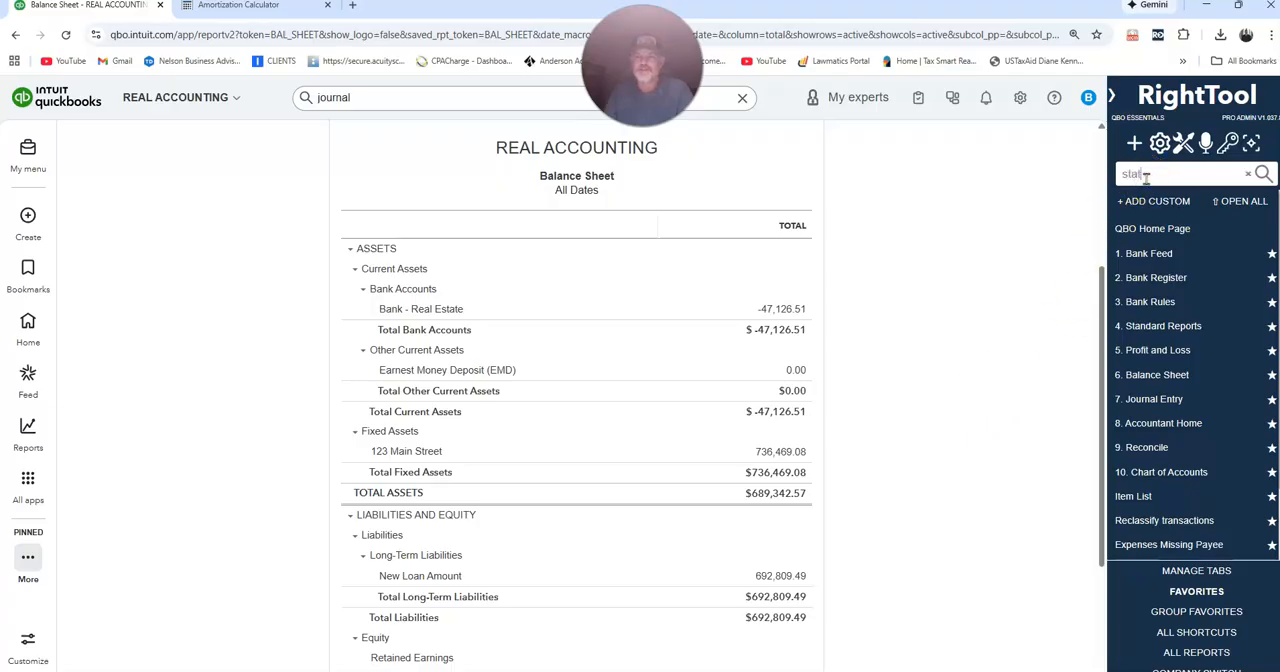
text(e)
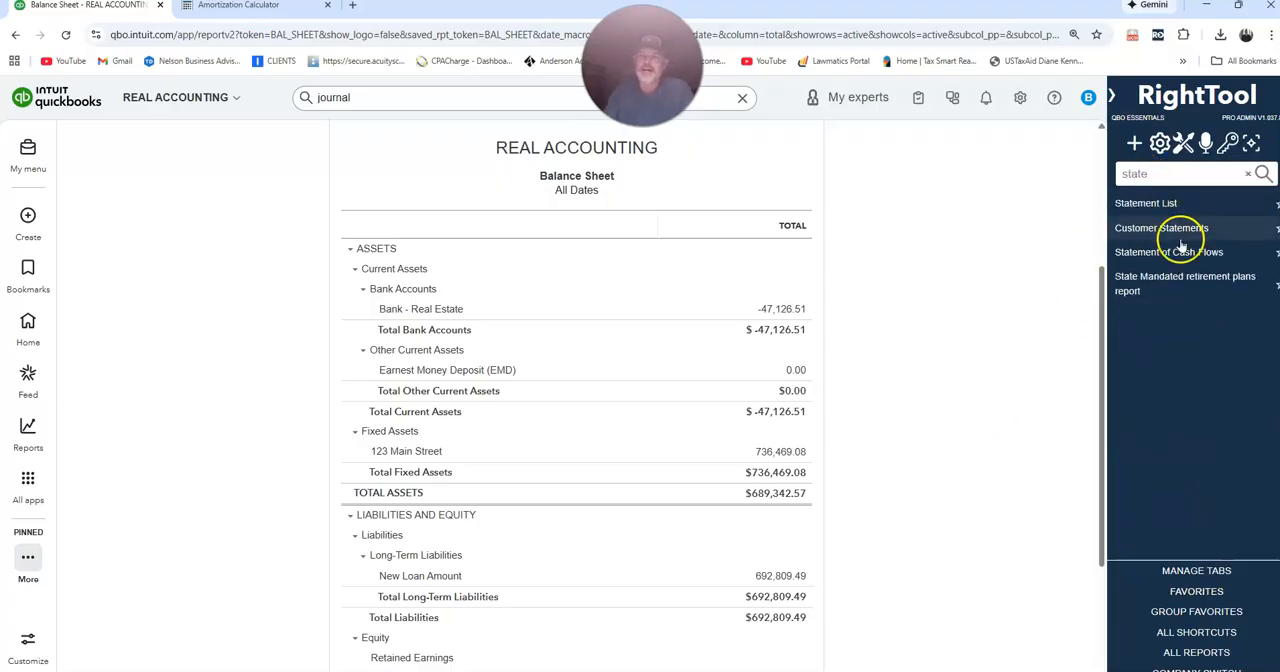
click(1245, 253)
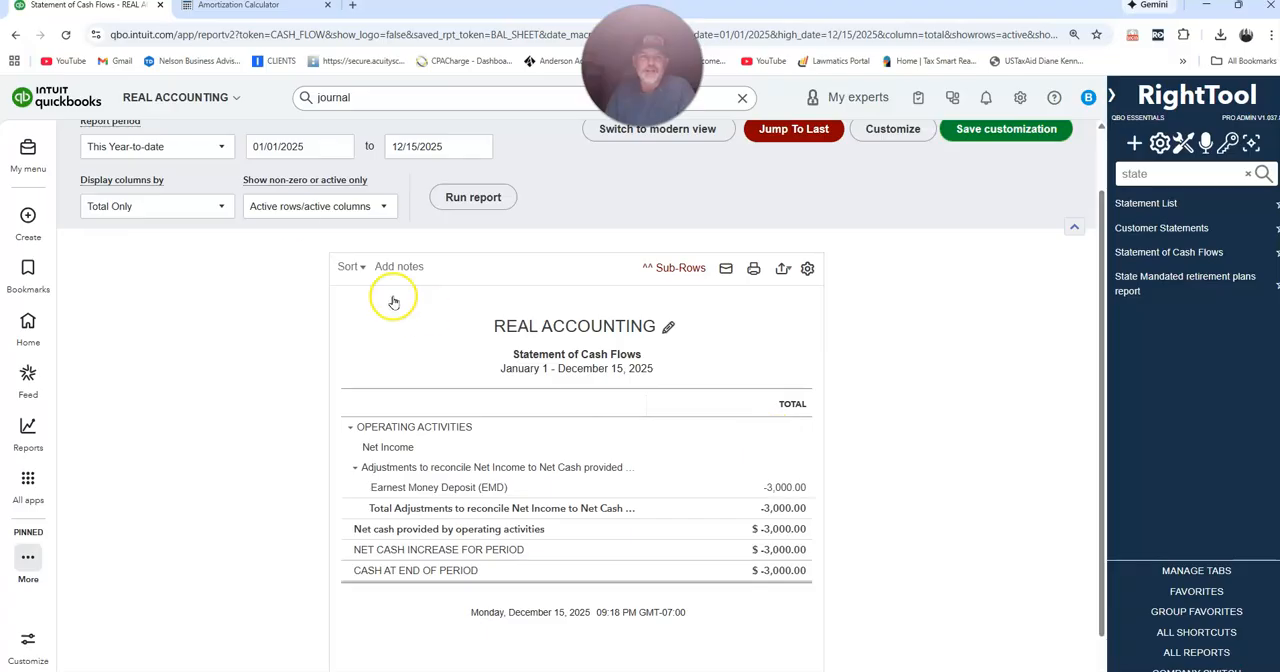
Run the Statement of Cash Flows for All Dates, examine its operating, investing, and financing activities, and clear the shortcut search.
click(158, 155)
click(170, 176)
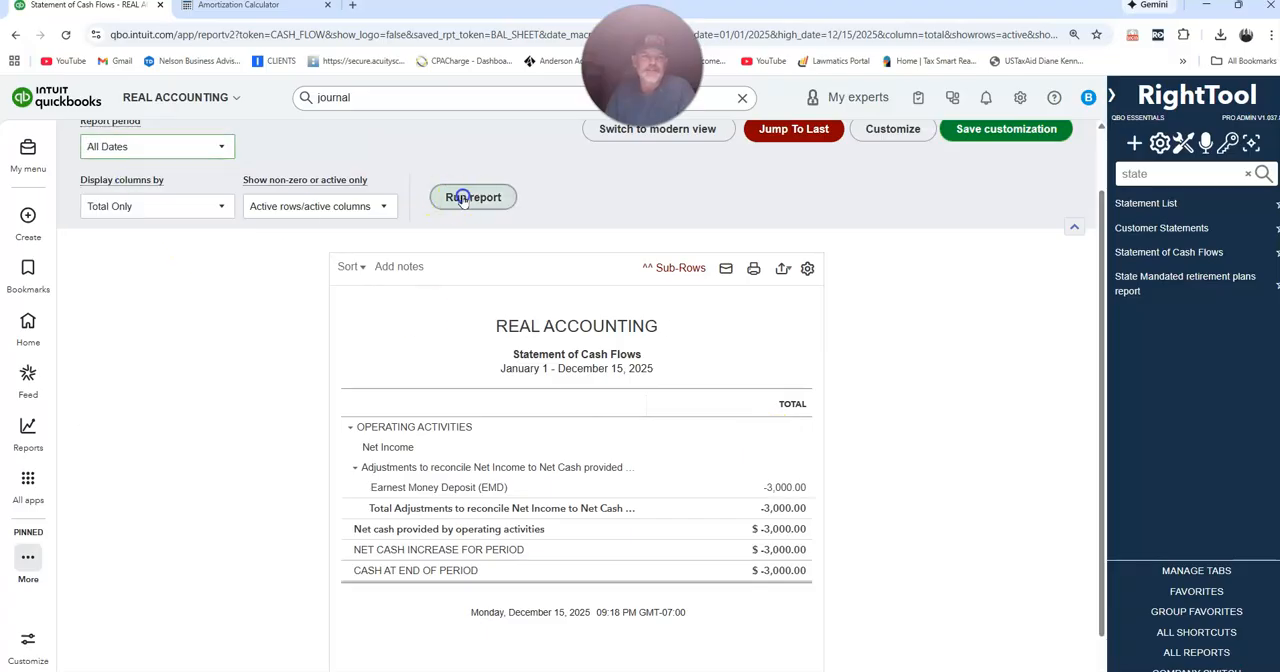
click(462, 197)
scroll(997, 410, down, 2)
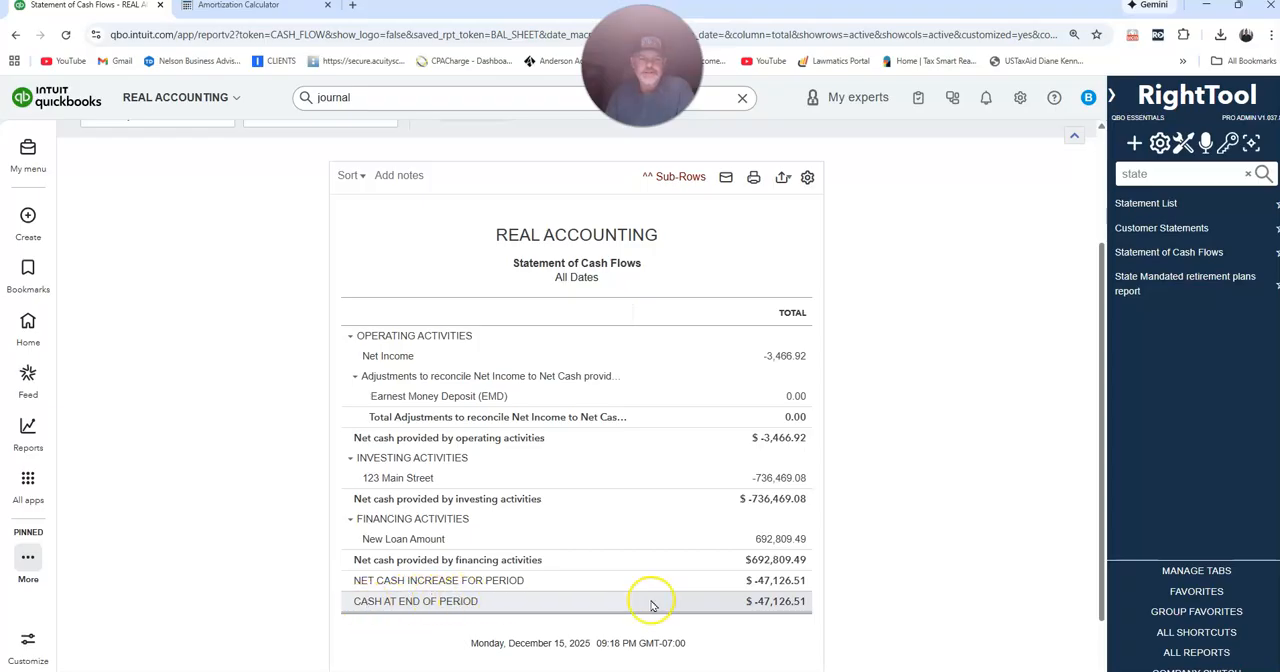
scroll(1000, 480, up, 3)
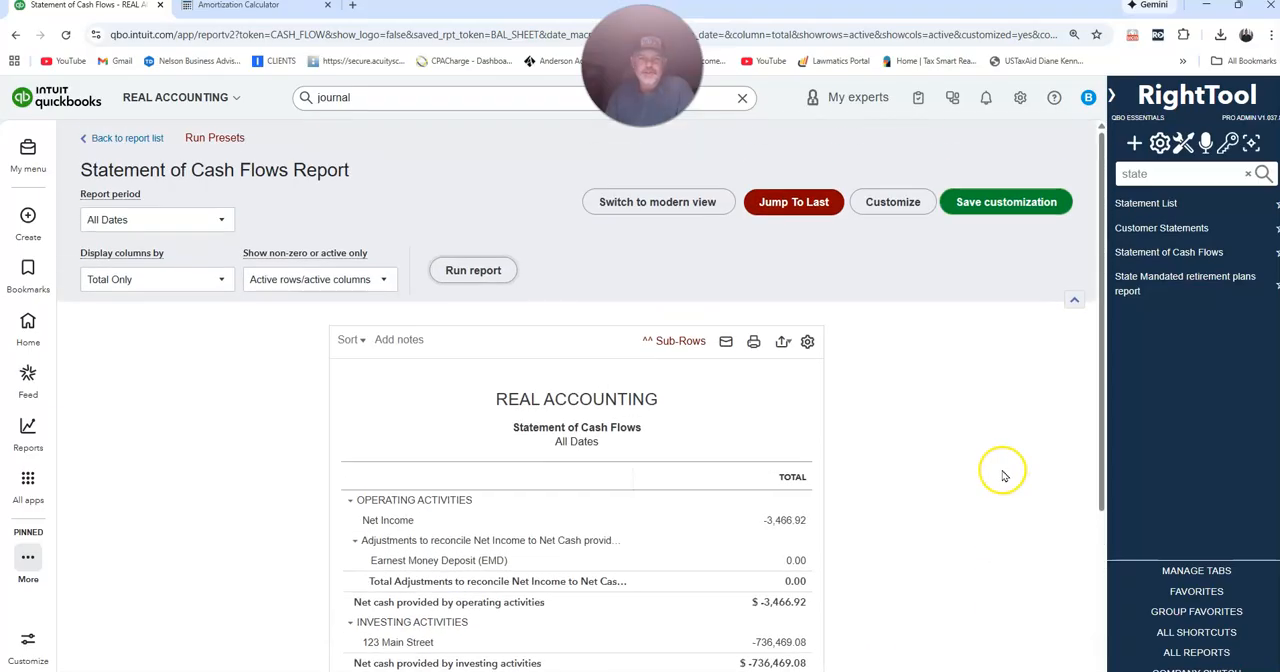
scroll(1004, 476, down, 3)
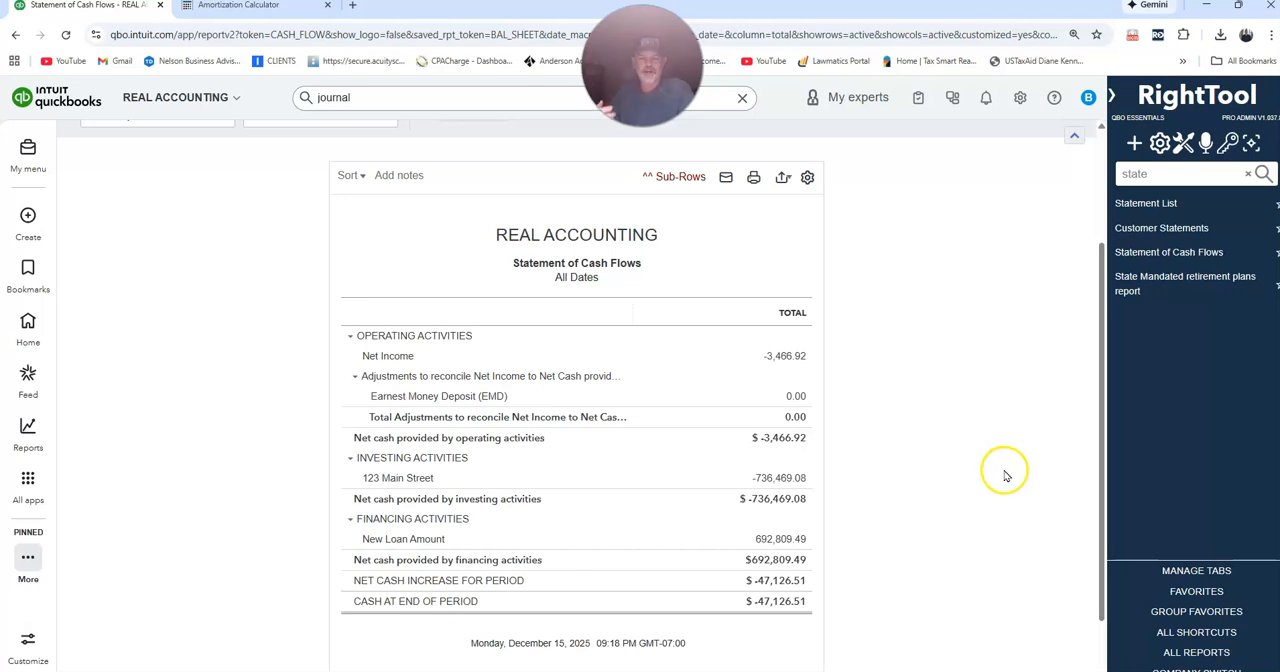
scroll(1005, 470, up, 2)
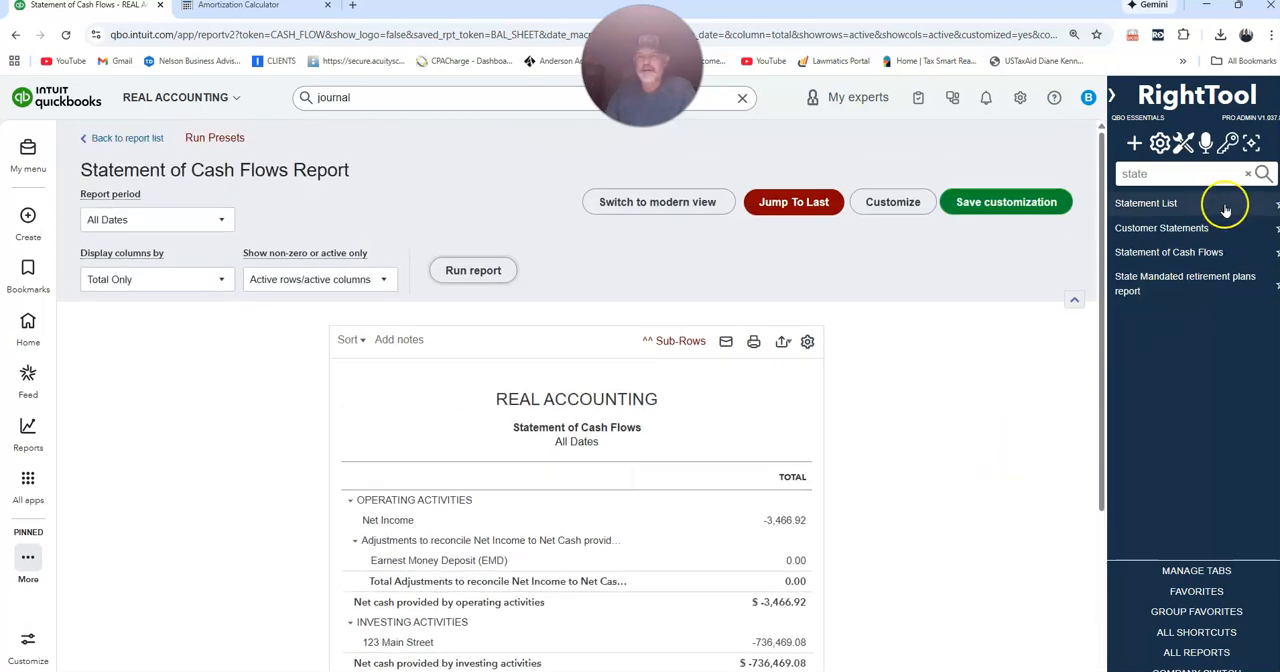
click(1248, 177)
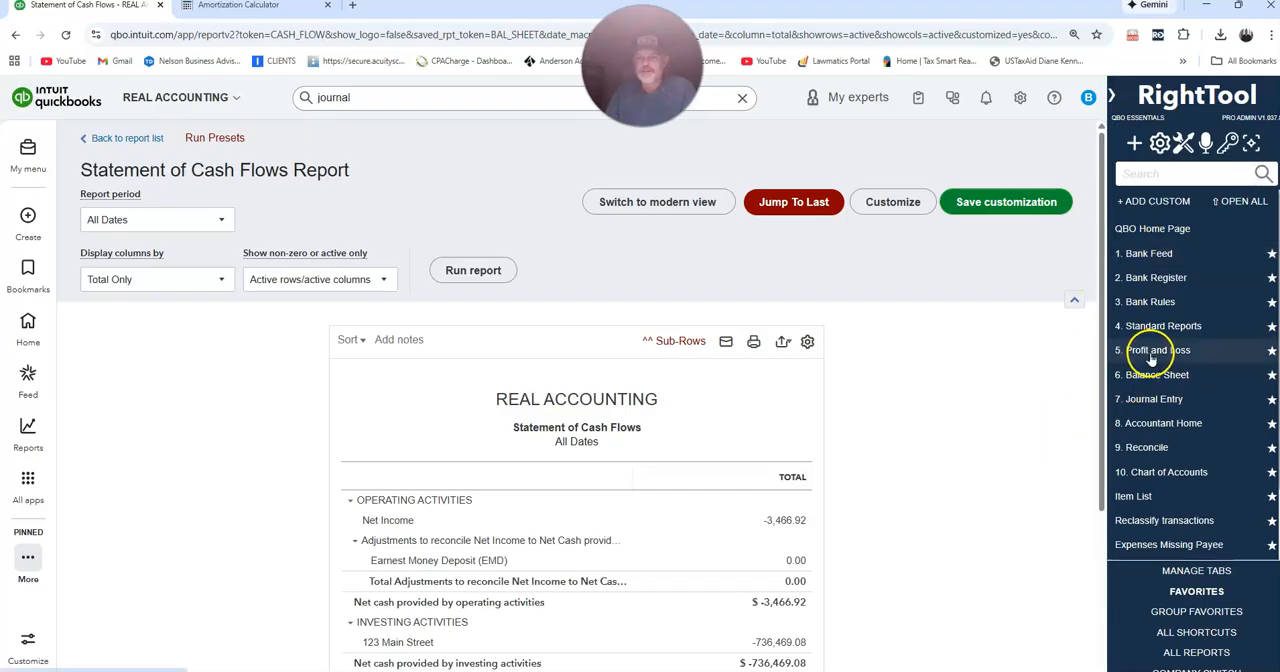
Switch to the Amortization Calculator, compare the annual and monthly schedules, and mark the month 12 row in the monthly schedule.
click(262, 6)
scroll(142, 138, up, 1)
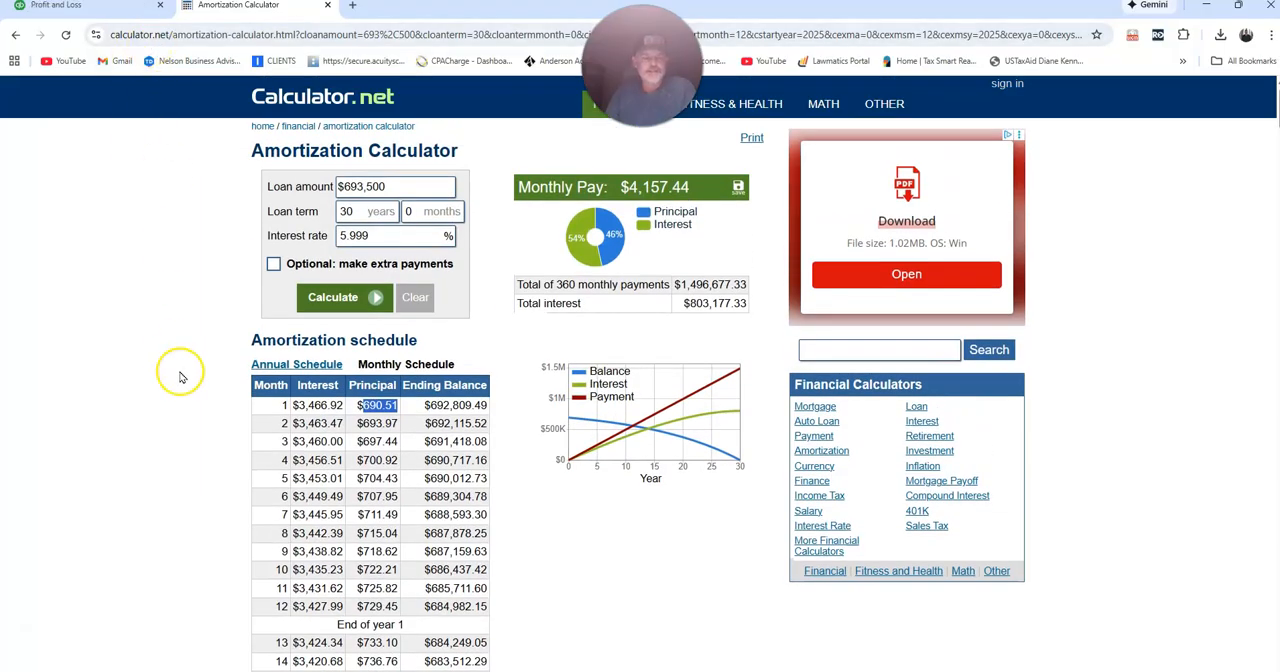
click(303, 364)
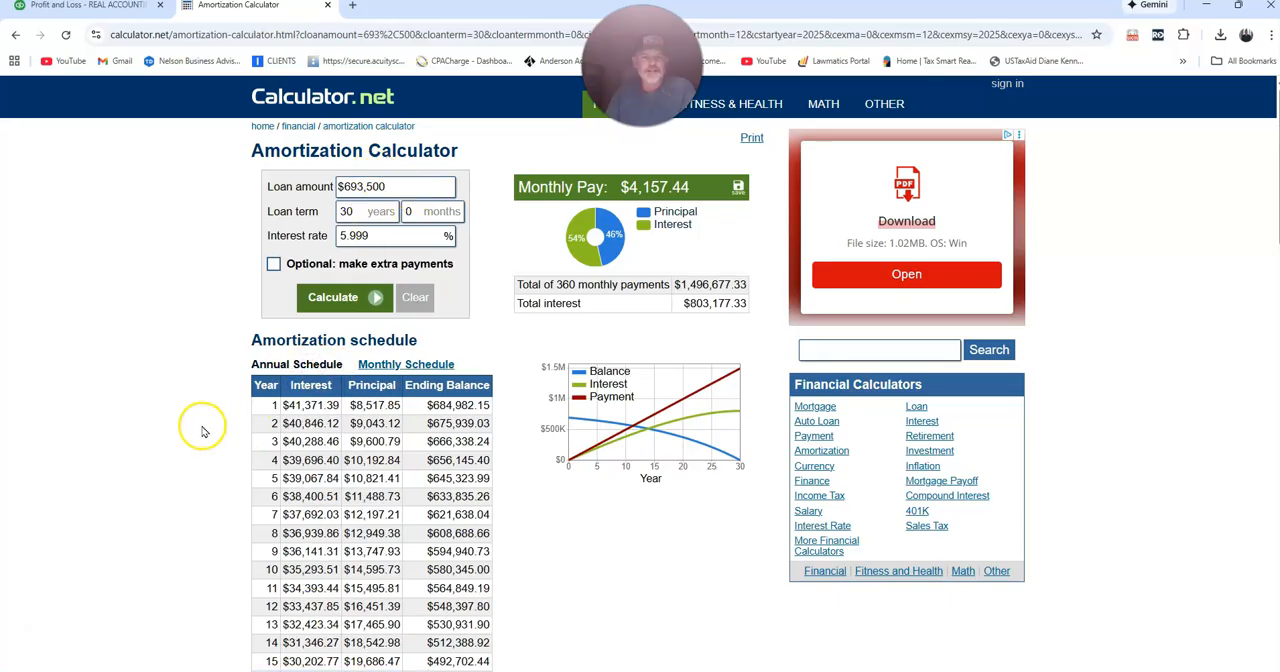
scroll(277, 423, down, 3)
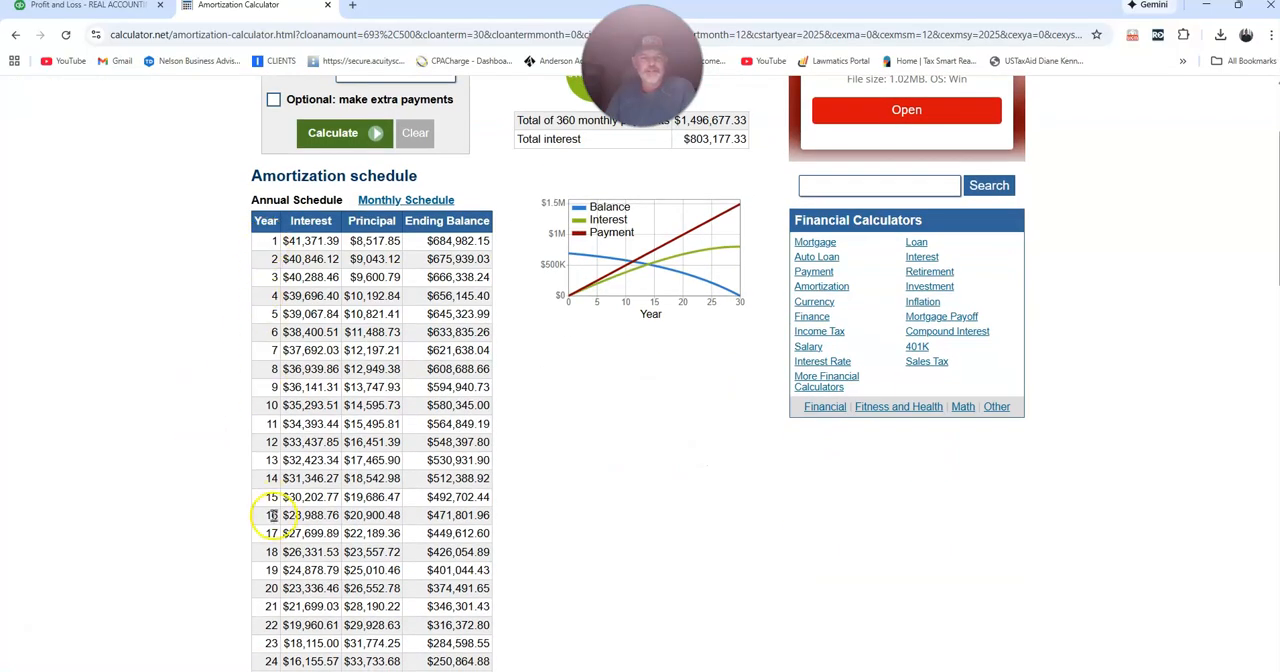
click(395, 200)
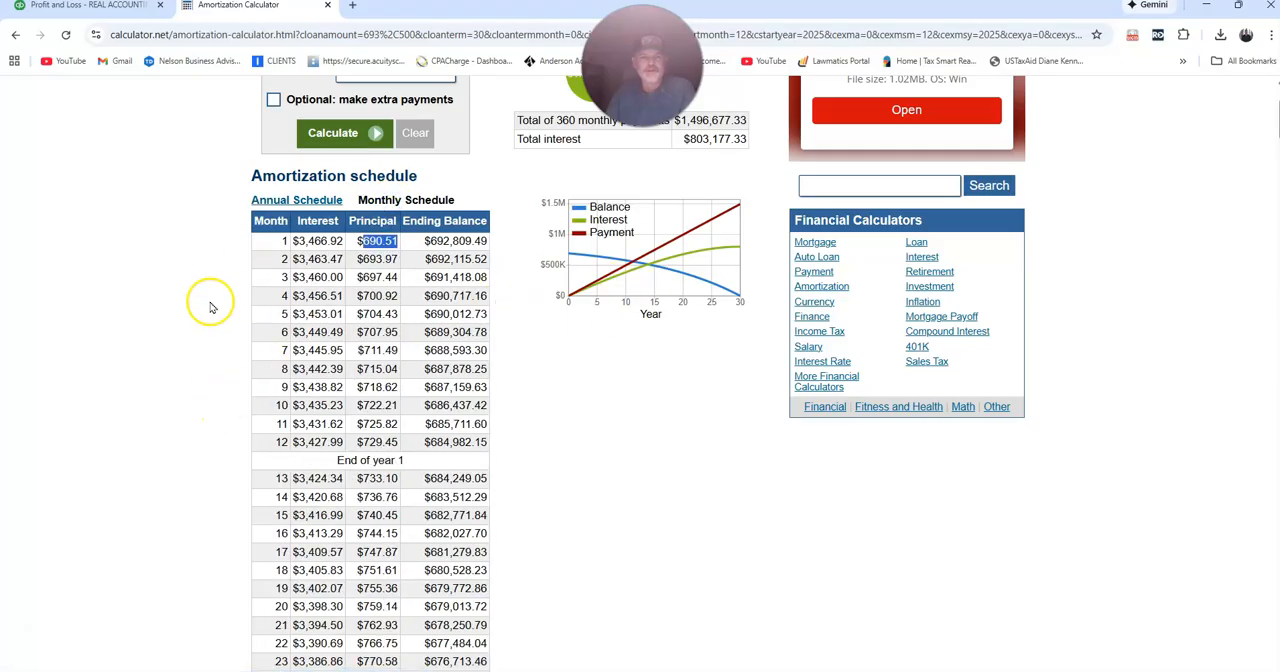
scroll(210, 307, up, 3)
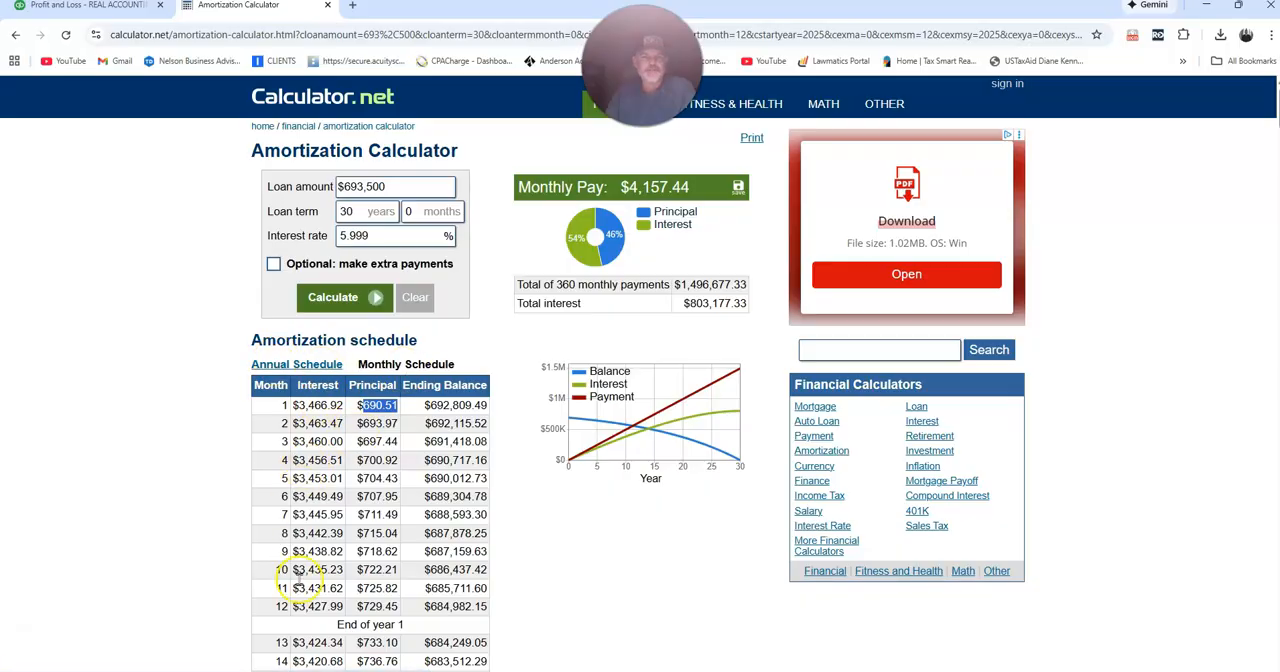
drag(282, 609, 306, 607)
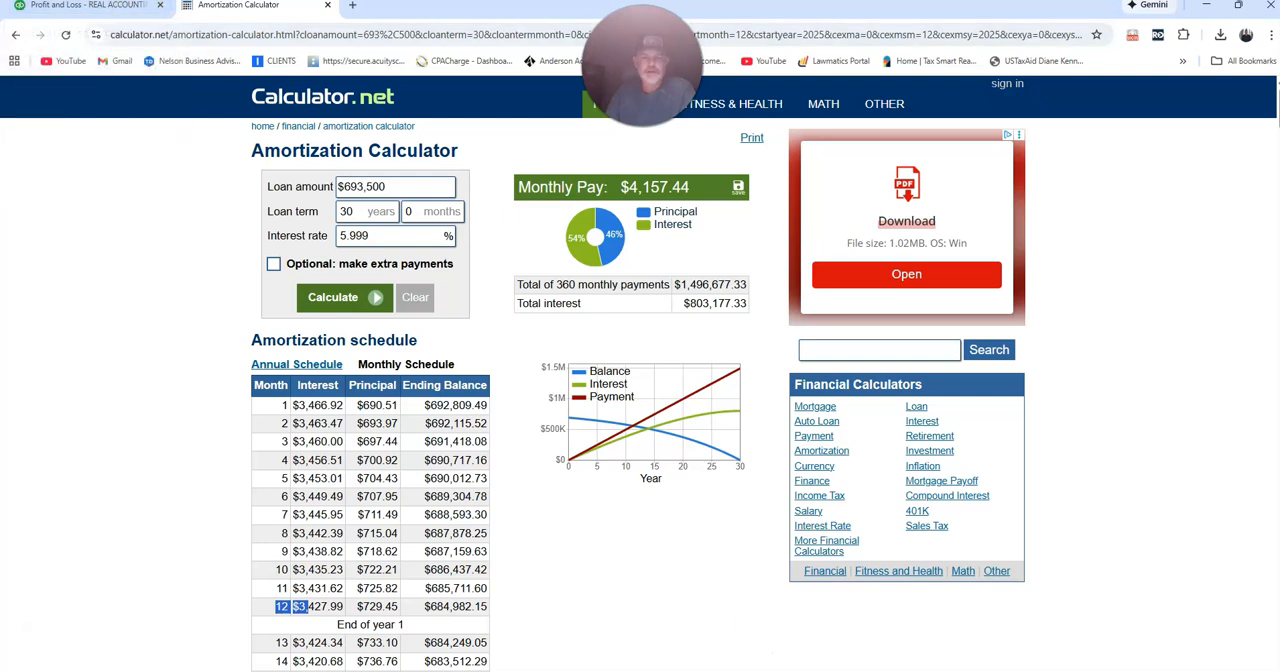
Switch to the Closing Disclosure PDF, maximize it, and examine the sale price, loan terms, projected payments, and costs at closing.
key(alt+Tab)
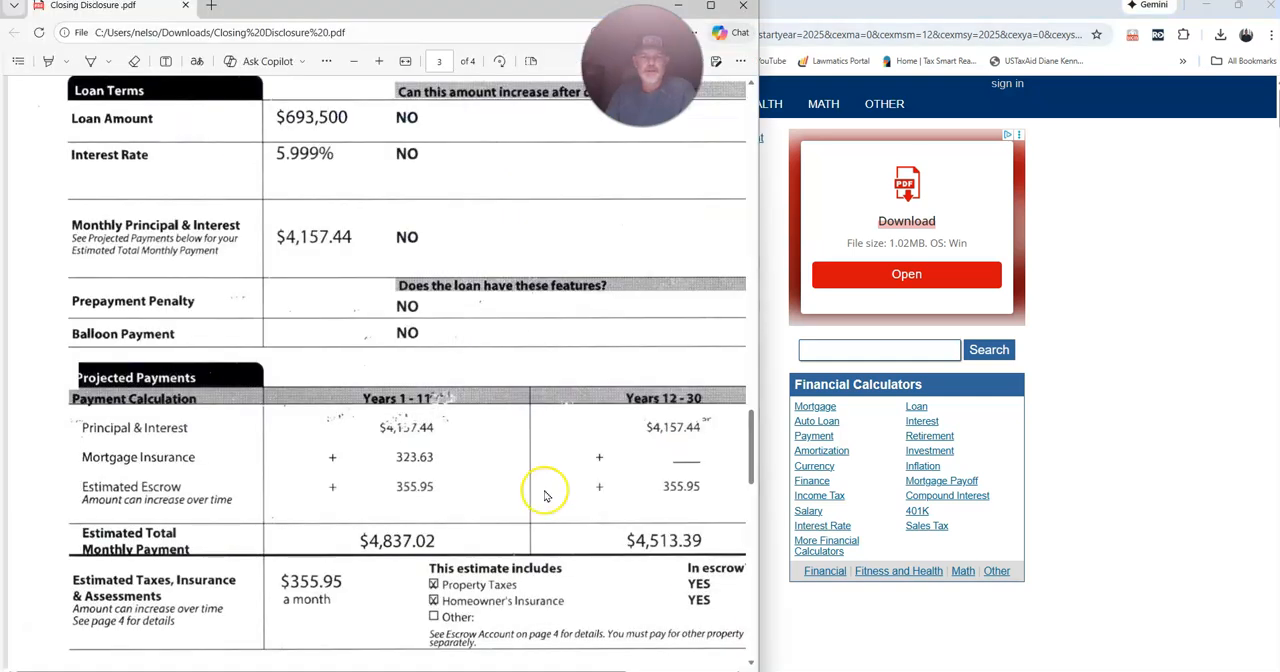
click(711, 7)
scroll(606, 360, up, 3)
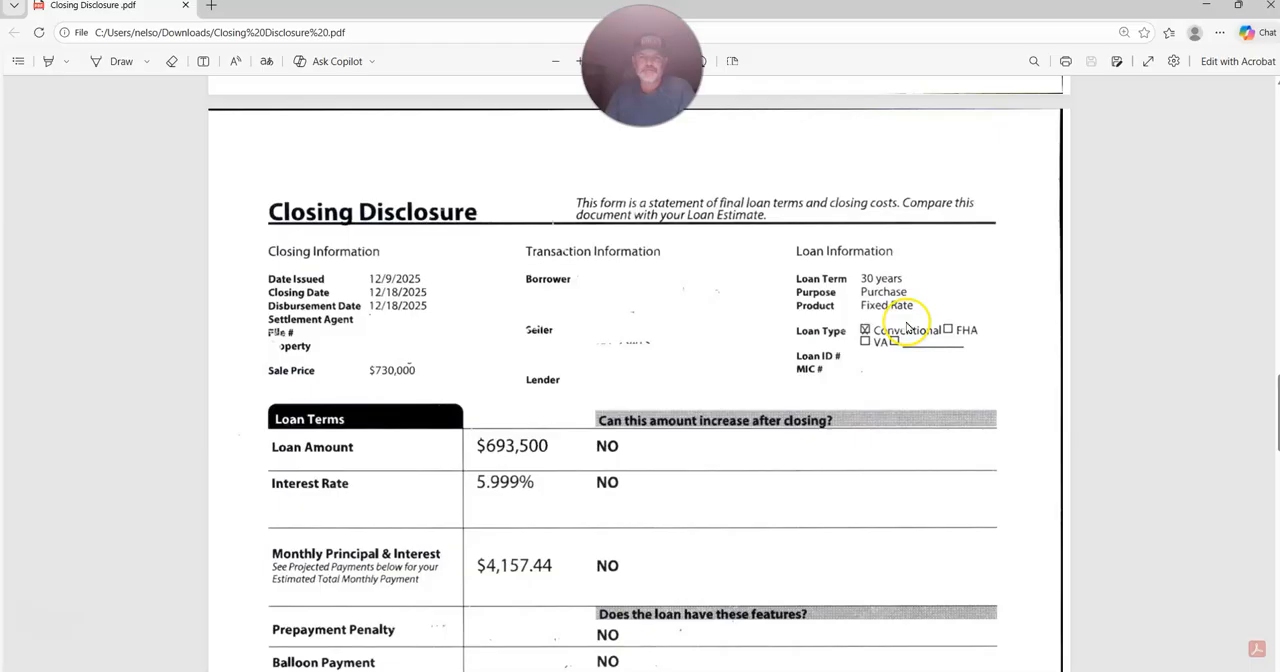
click(396, 375)
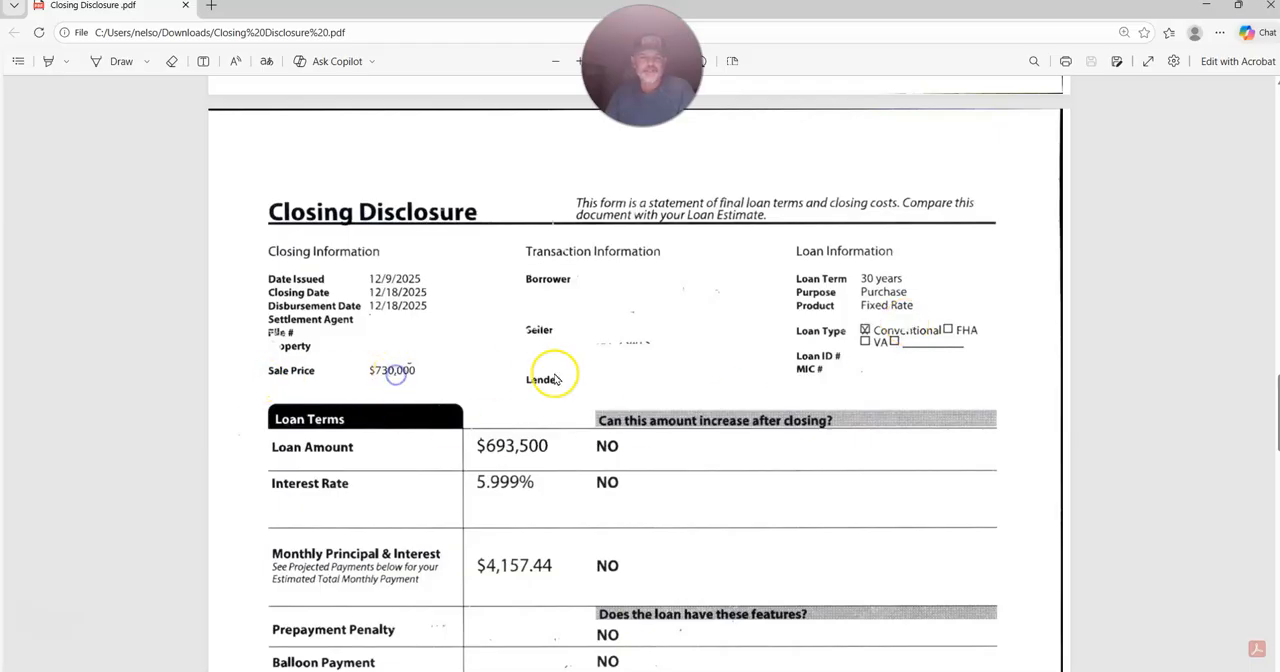
scroll(557, 379, down, 2)
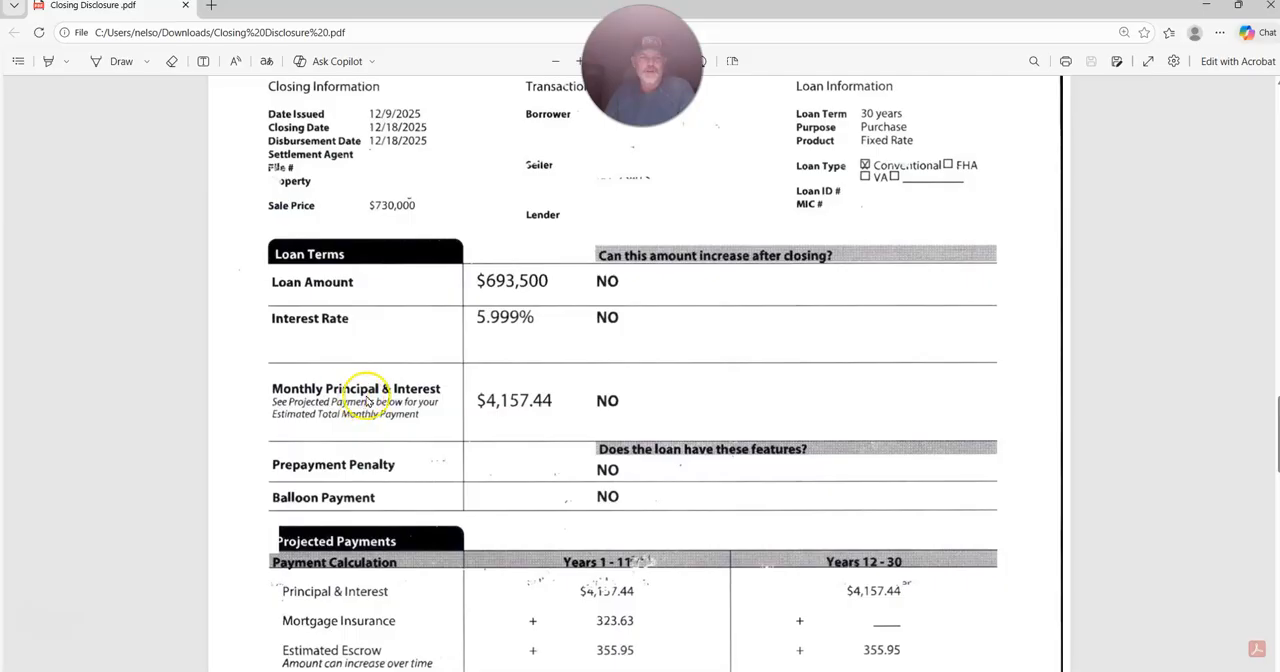
scroll(684, 441, down, 1)
scroll(684, 441, down, 1)
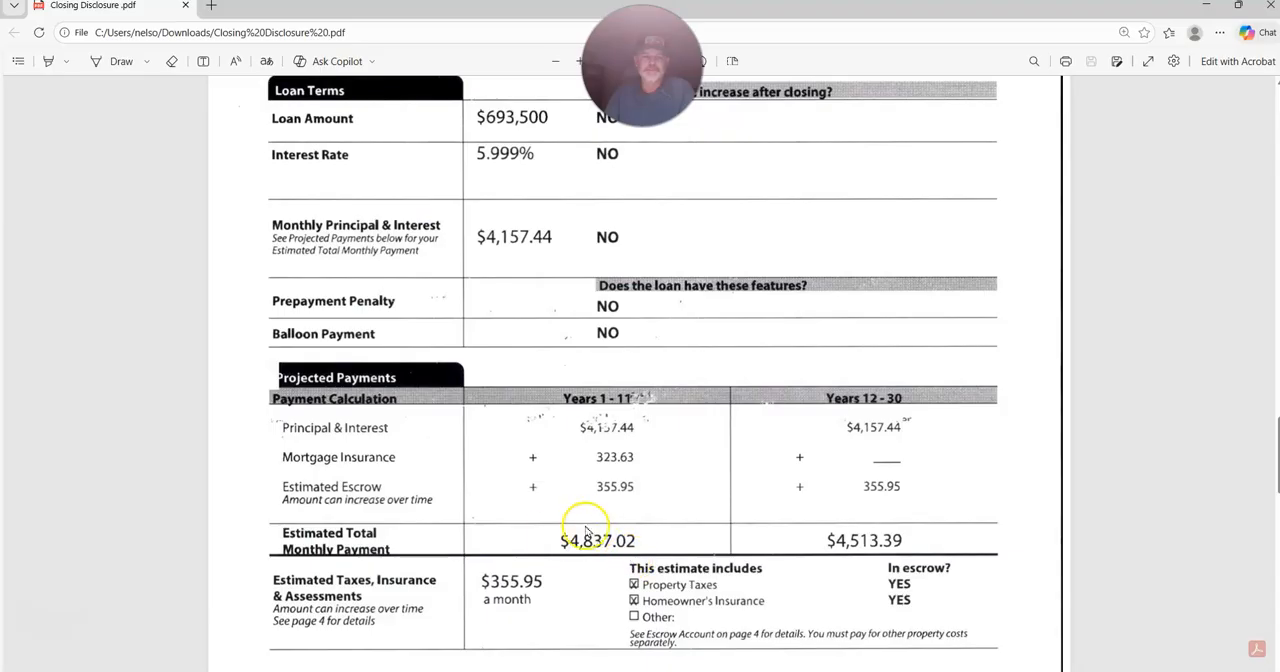
scroll(641, 495, down, 3)
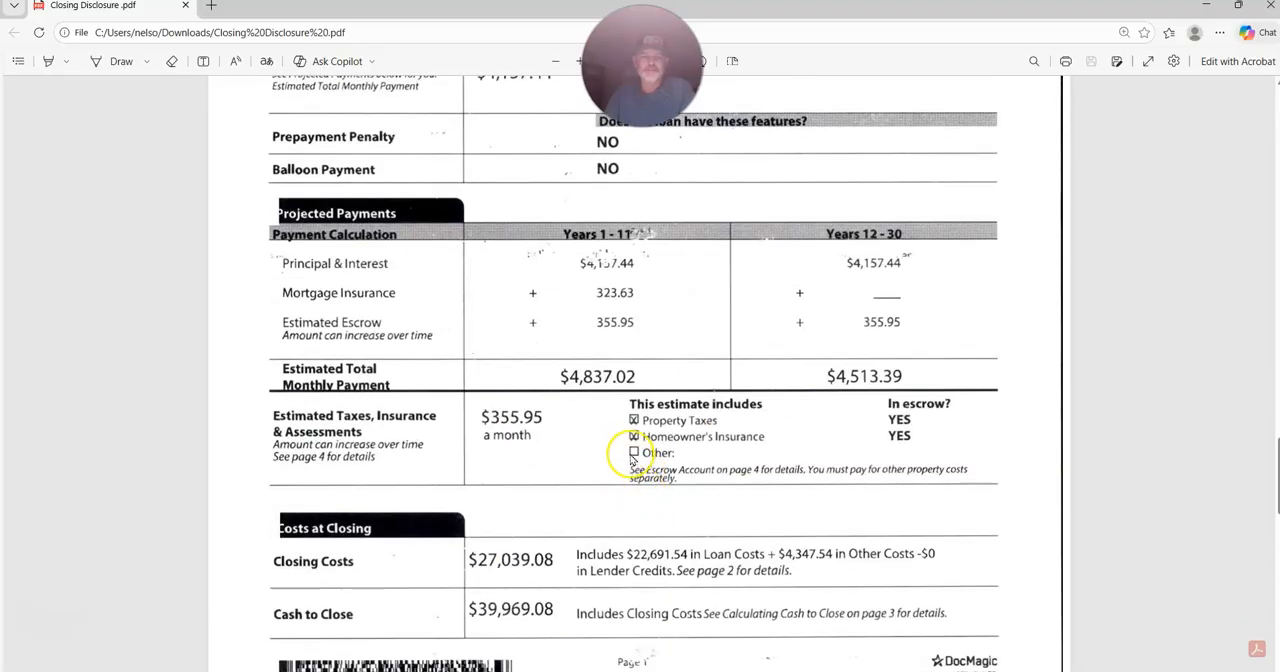
scroll(602, 443, down, 3)
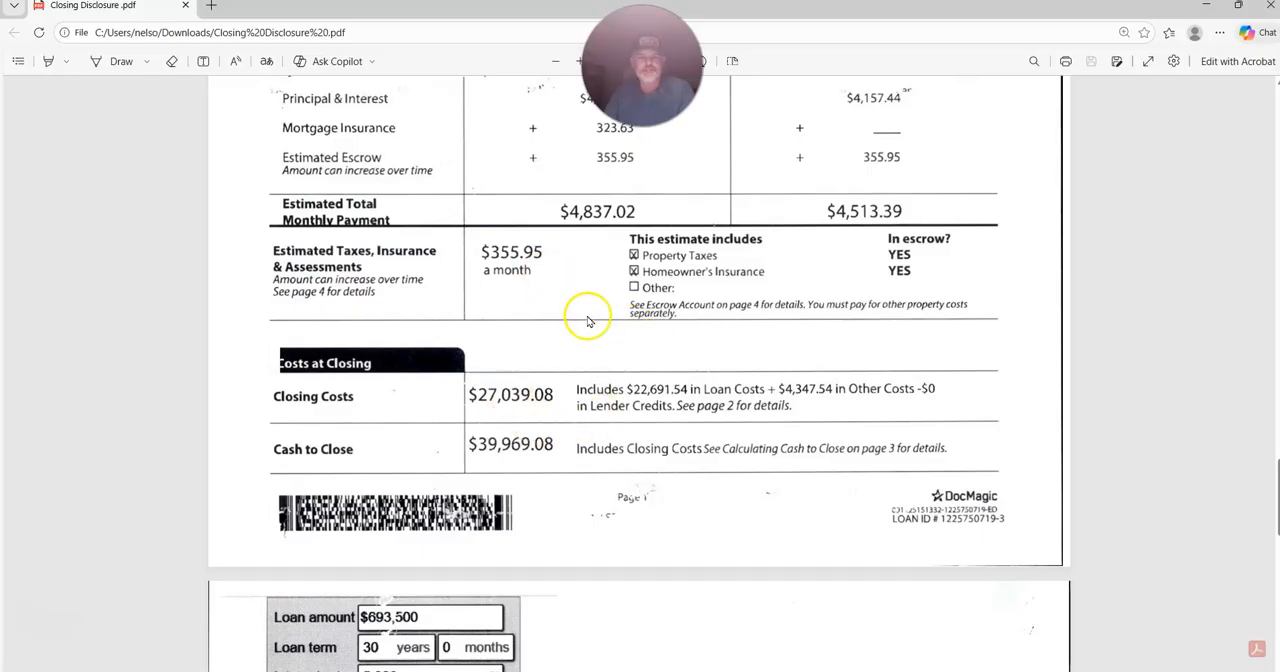
Examine the Calculating Cash to Close table and the borrower's and seller's transaction summaries, down to the cash-to-close calculation.
scroll(588, 321, down, 4)
scroll(588, 321, down, 2)
scroll(588, 321, up, 4)
scroll(588, 321, up, 15)
scroll(590, 343, up, 12)
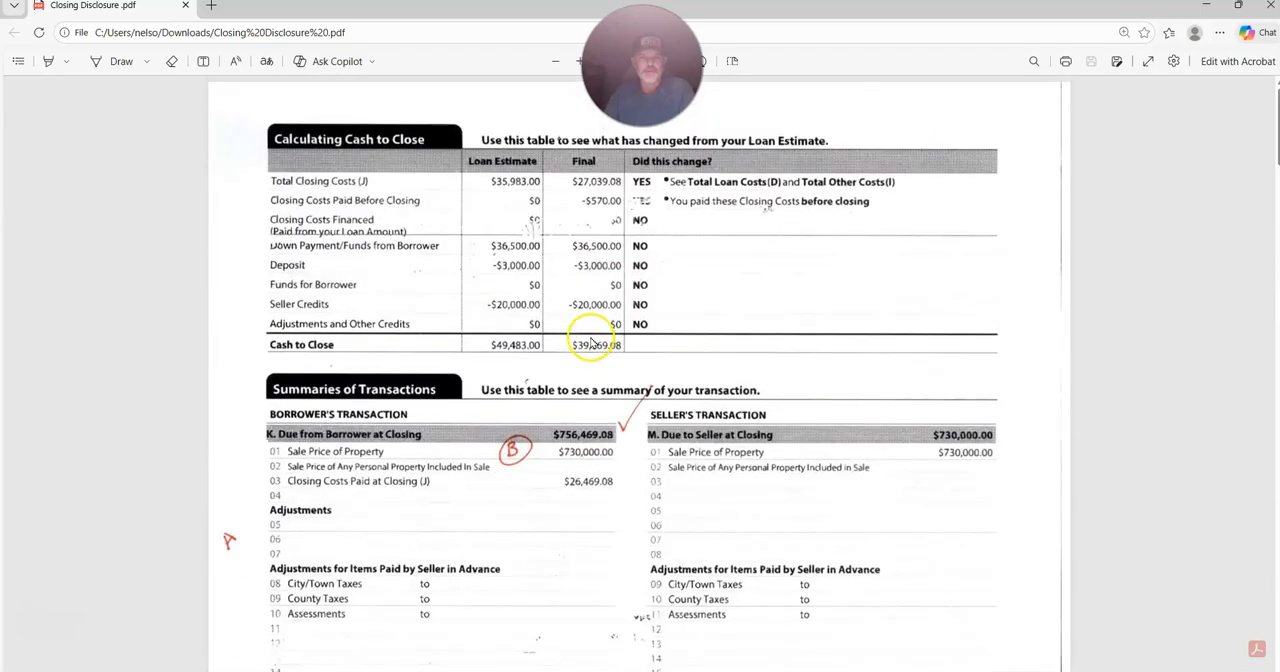
scroll(637, 357, down, 2)
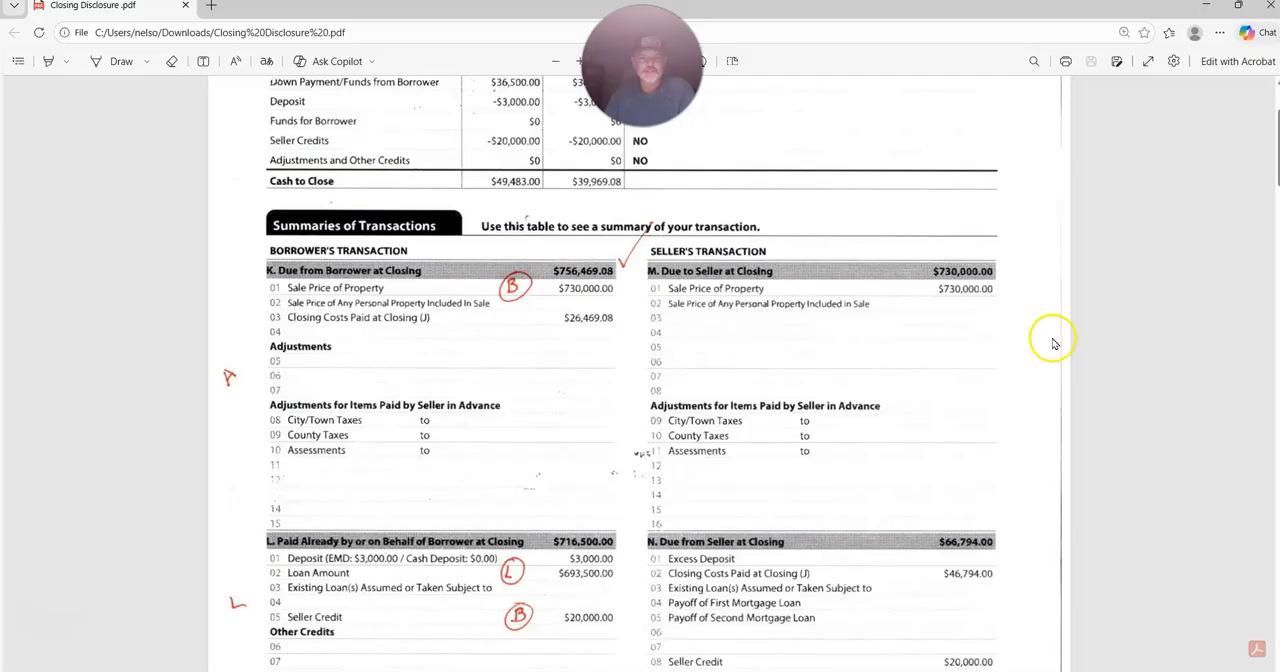
scroll(1068, 323, down, 2)
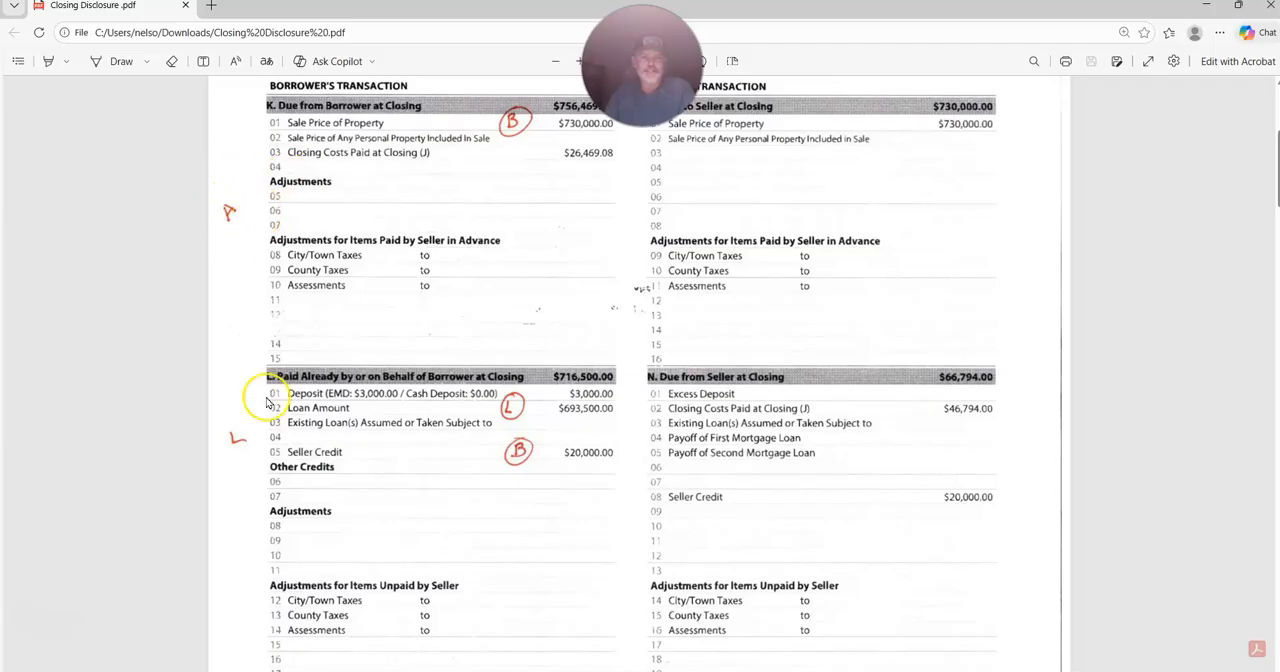
scroll(254, 432, down, 6)
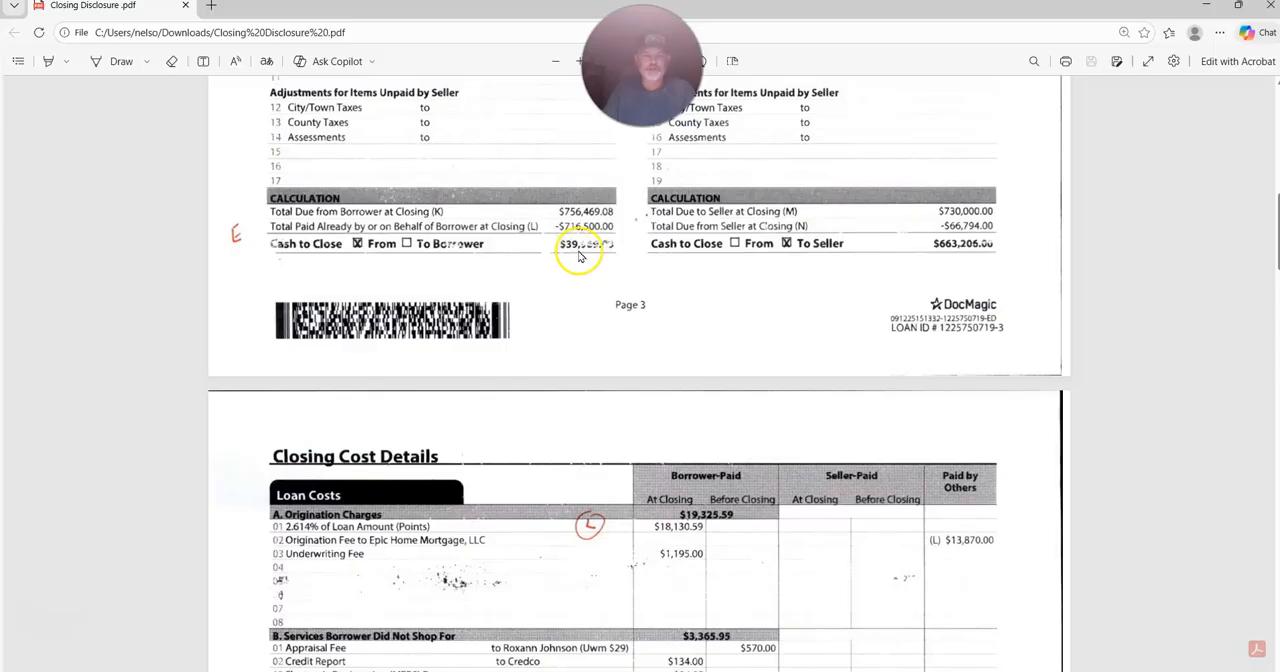
scroll(623, 362, up, 5)
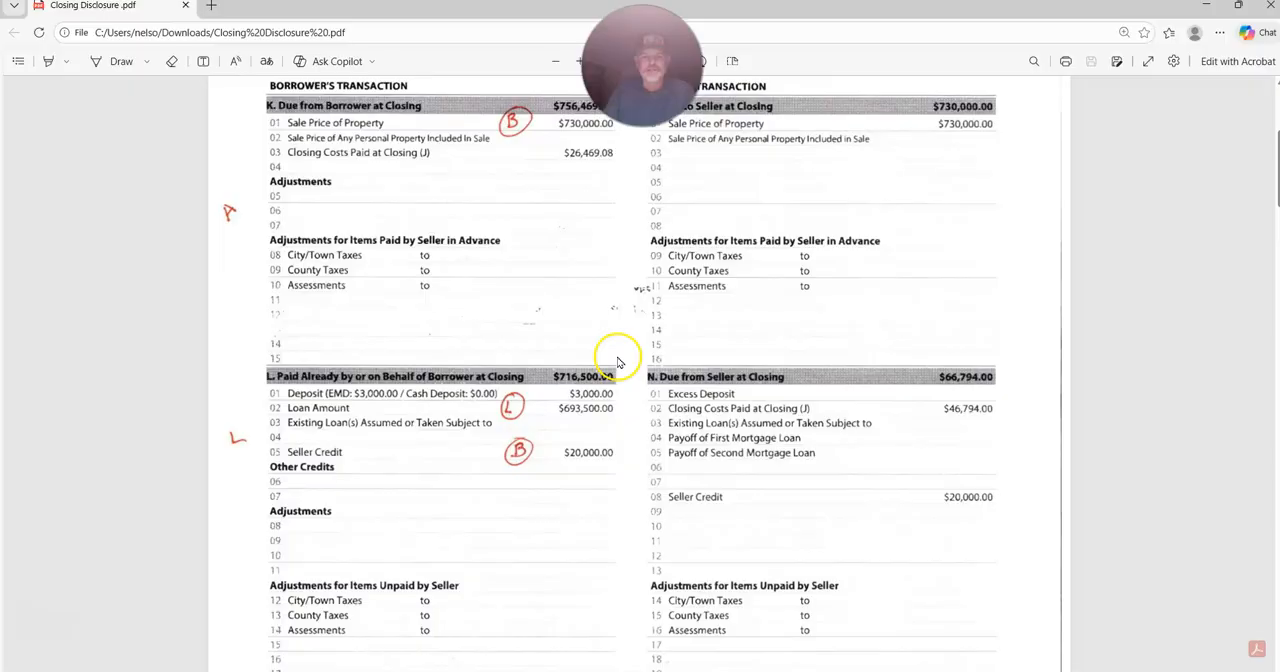
scroll(615, 362, down, 5)
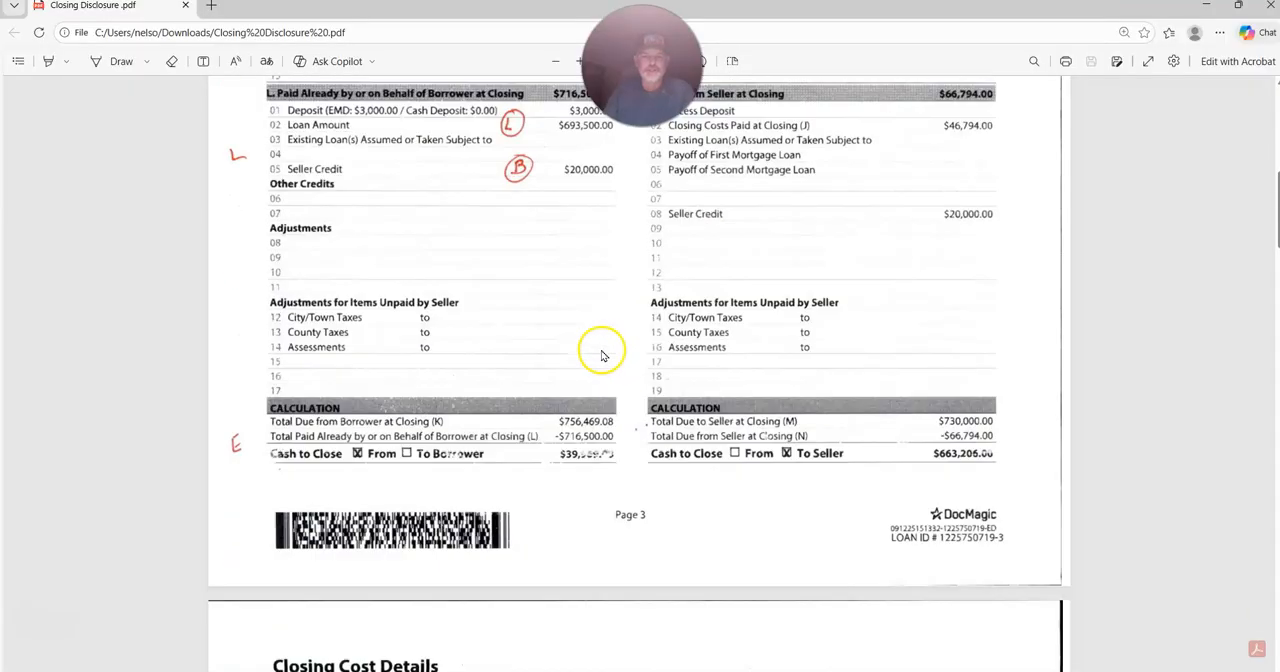
Examine the Closing Cost Details page, covering loan costs, prepaids, initial escrow payment, other costs, and total closing costs.
scroll(603, 355, down, 3)
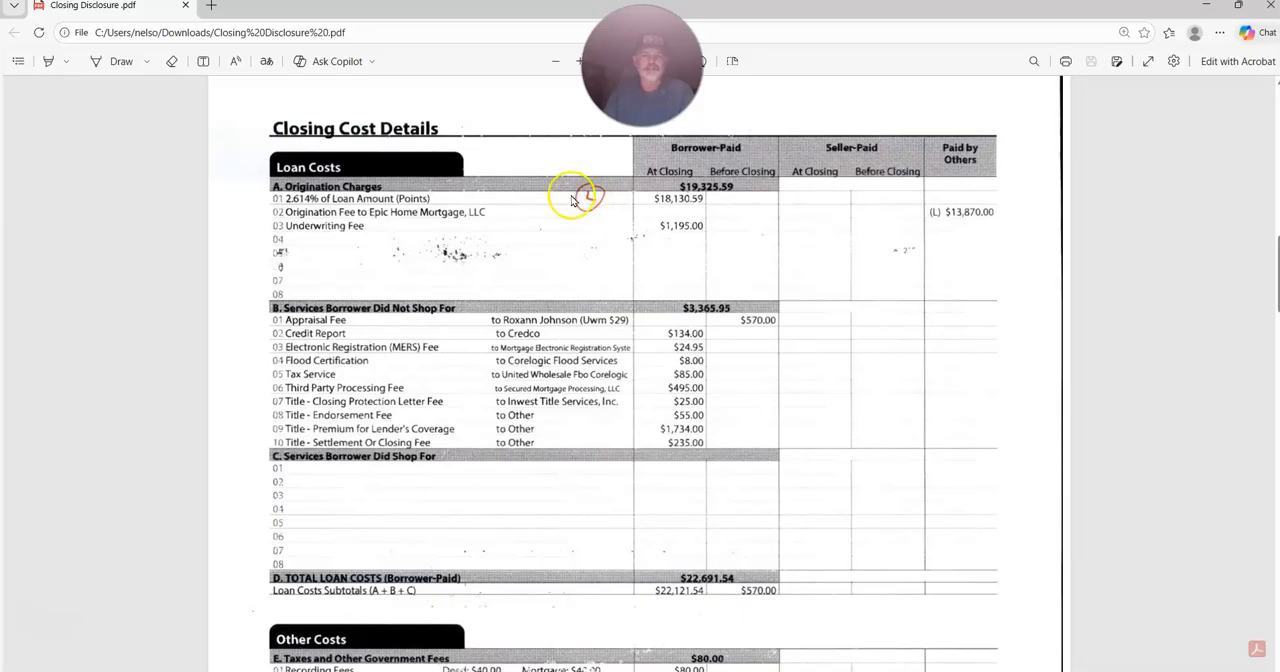
scroll(670, 395, down, 3)
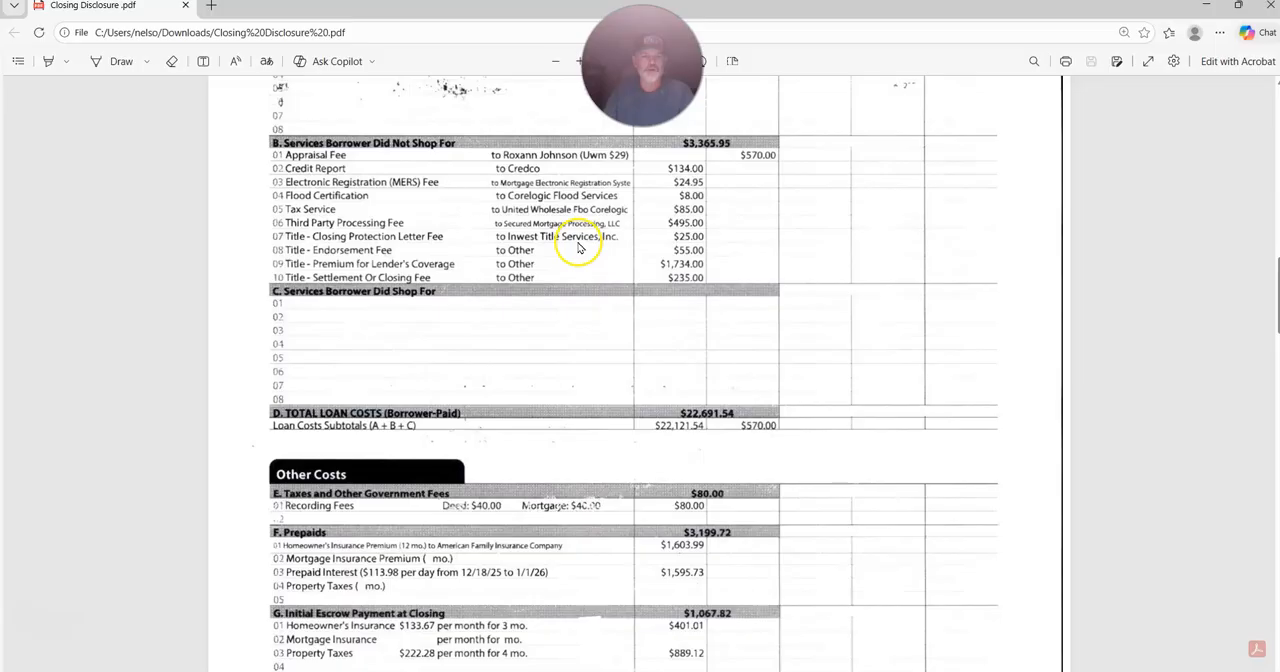
scroll(556, 530, down, 3)
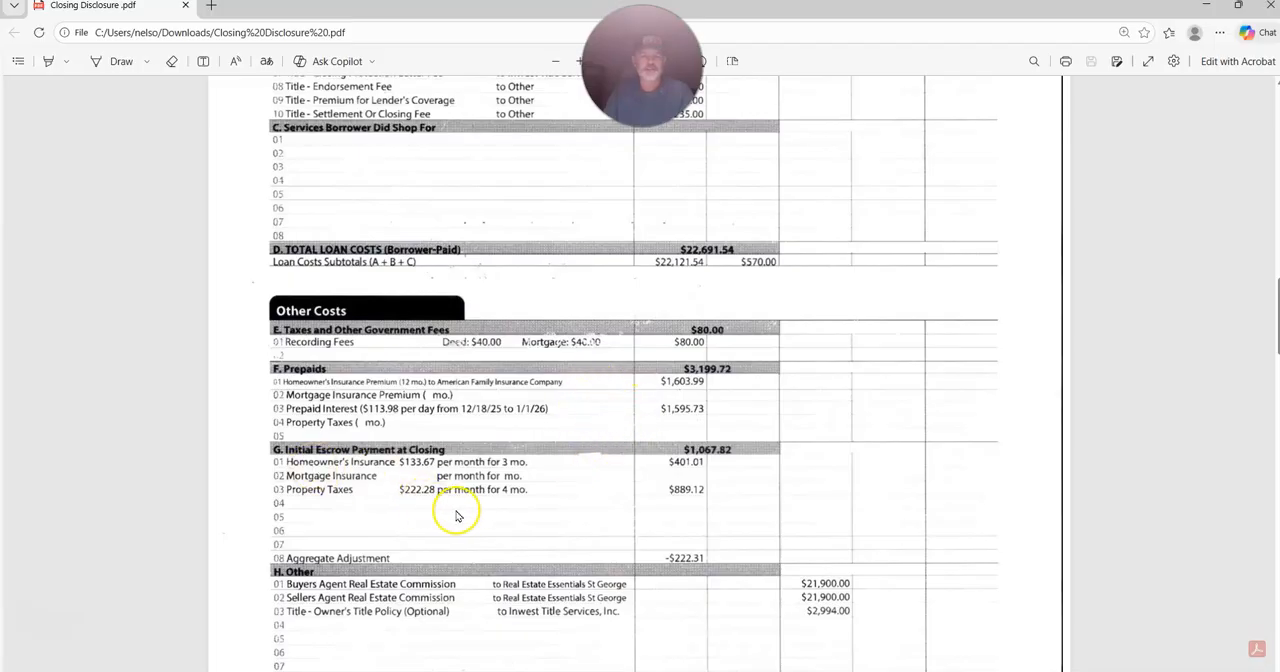
scroll(506, 469, down, 2)
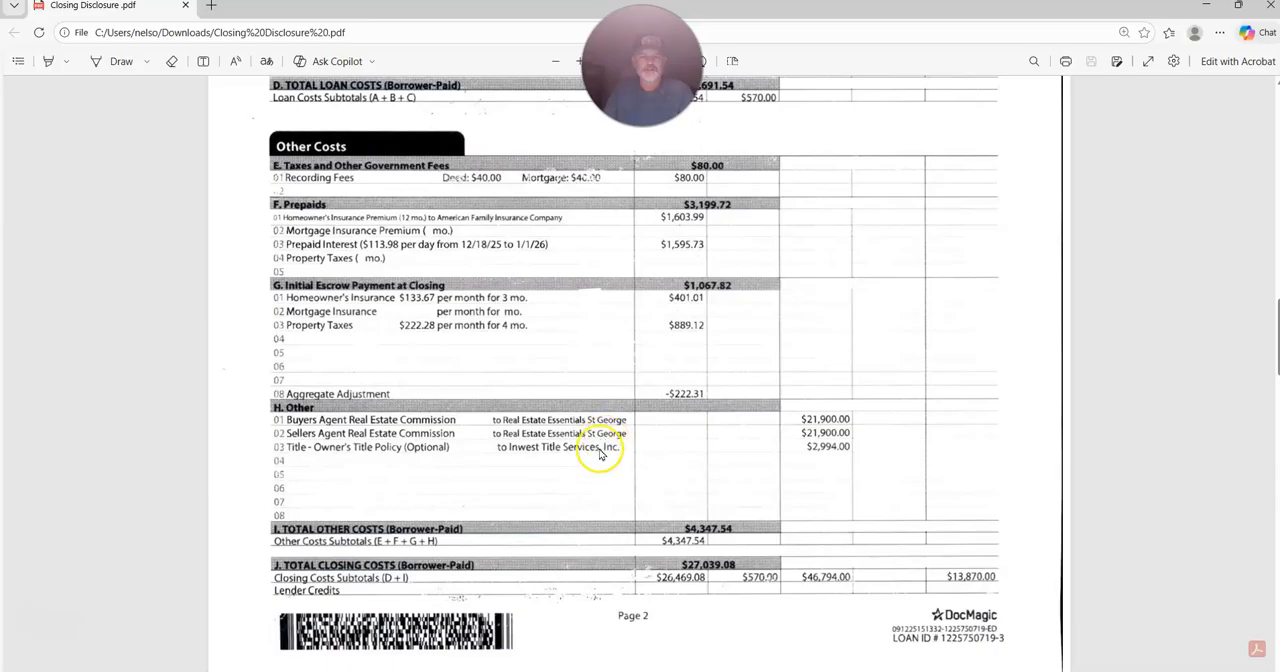
scroll(543, 486, up, 4)
scroll(552, 489, up, 2)
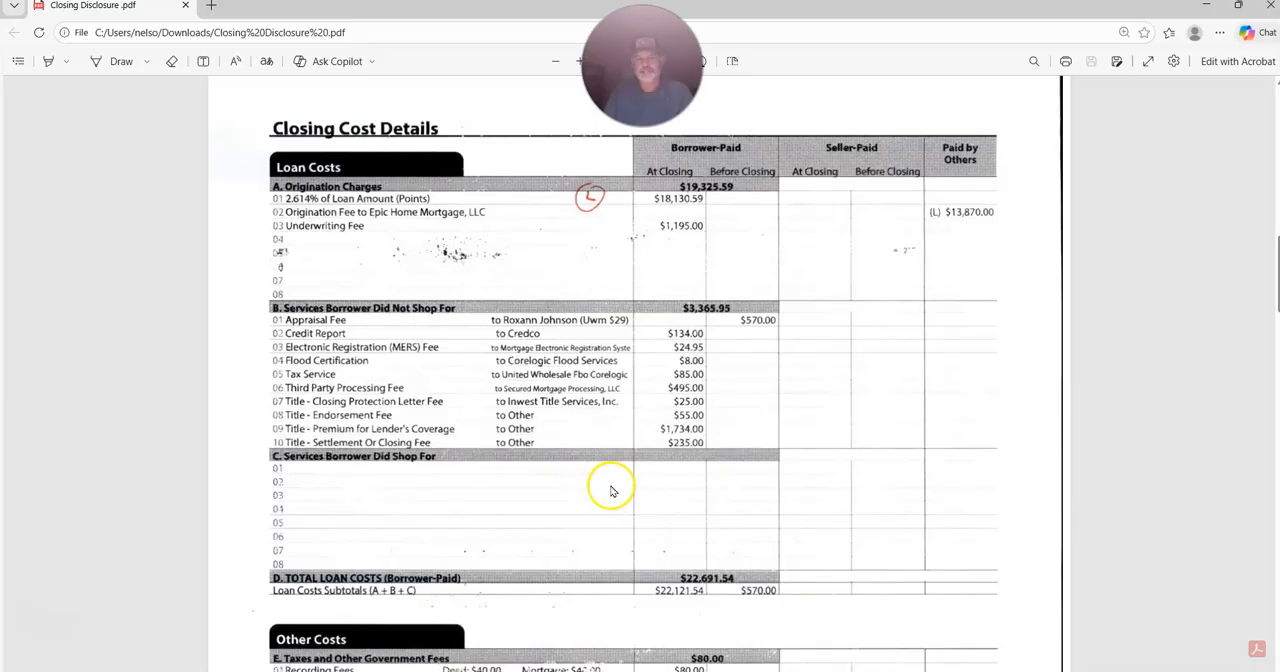
scroll(636, 495, down, 3)
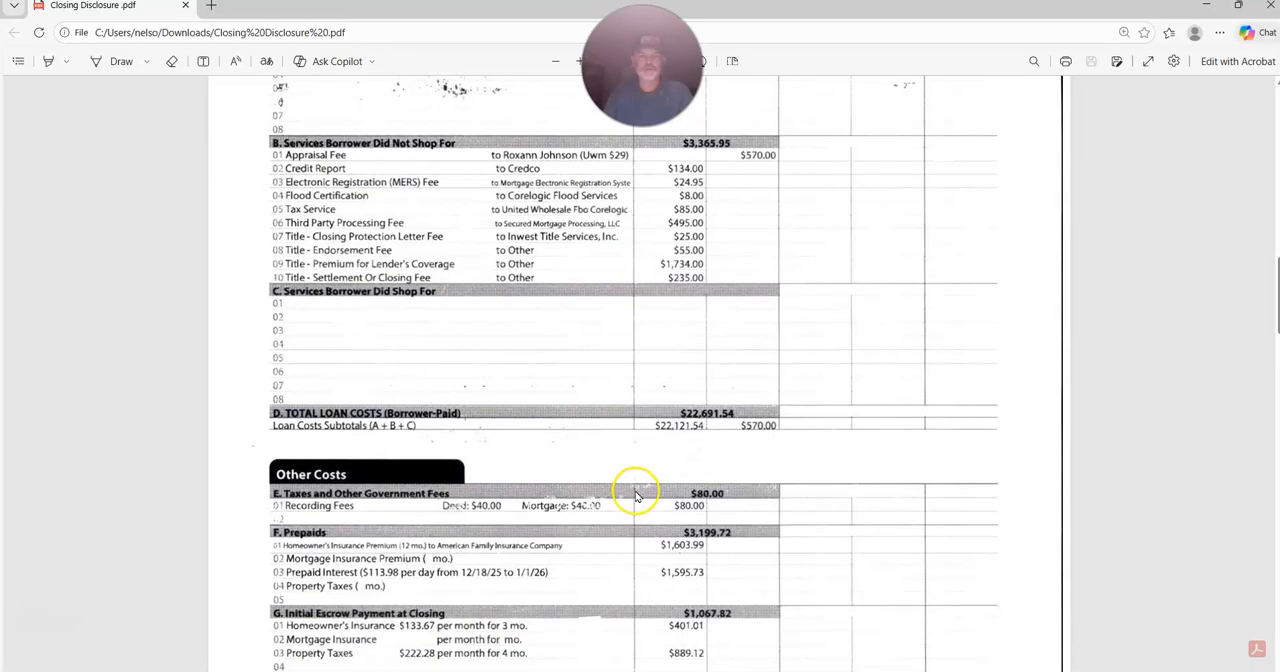
scroll(636, 495, down, 3)
scroll(636, 495, down, 3)
Return to page 3 and recheck the cash-to-close table against the amounts due from and already paid by the borrower.
scroll(636, 495, up, 7)
scroll(636, 495, up, 18)
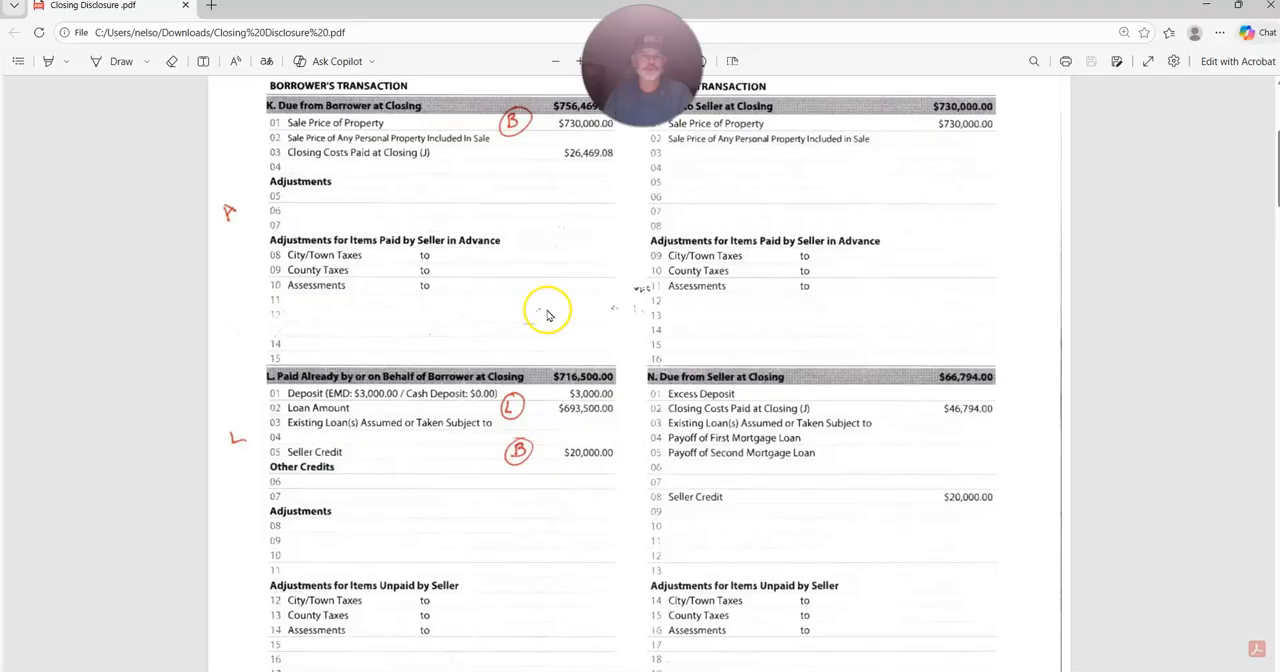
scroll(549, 316, up, 3)
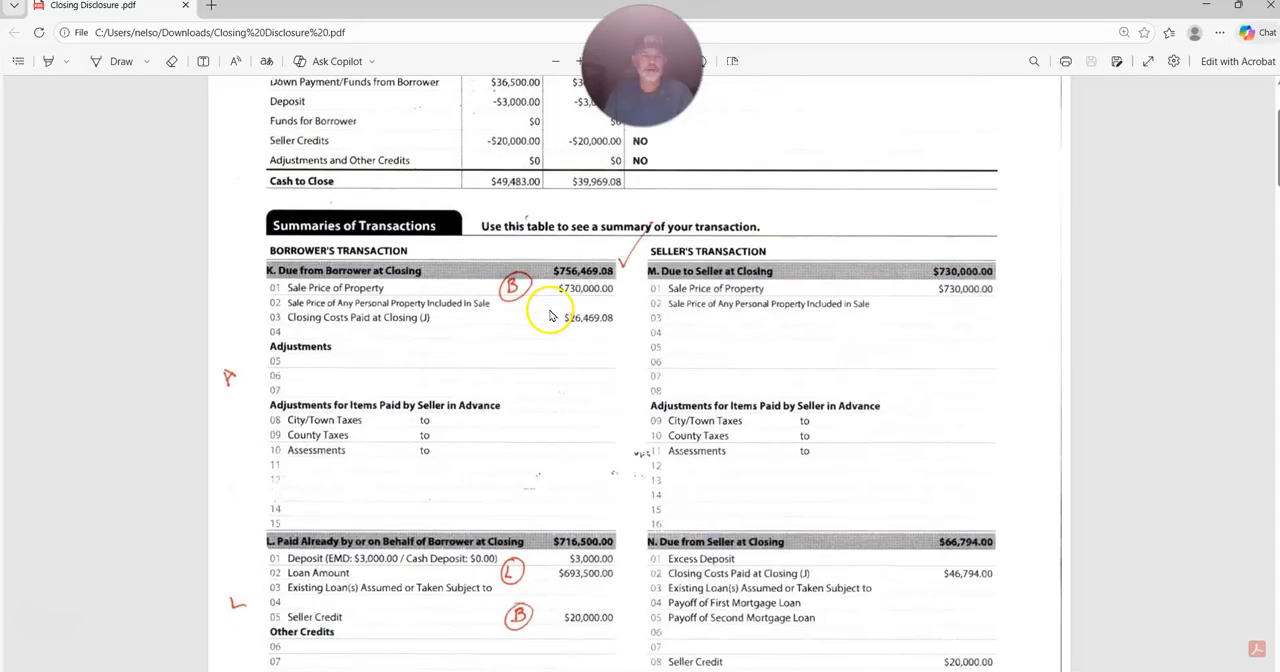
scroll(541, 333, up, 3)
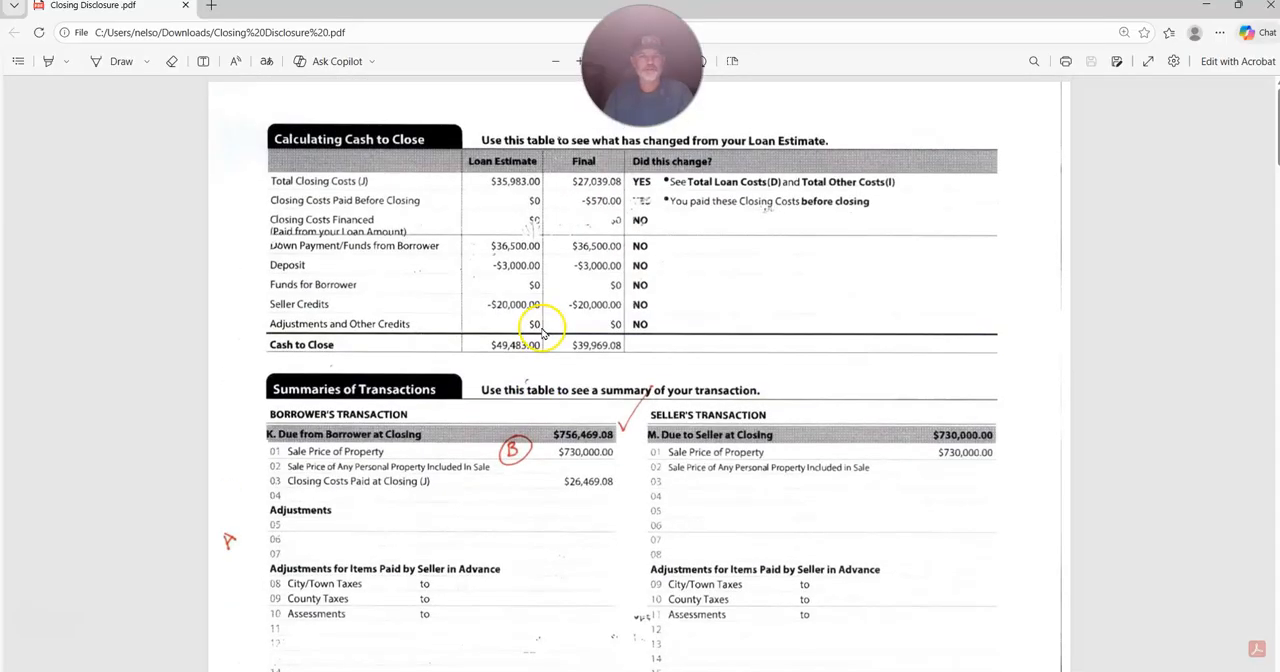
scroll(541, 334, down, 3)
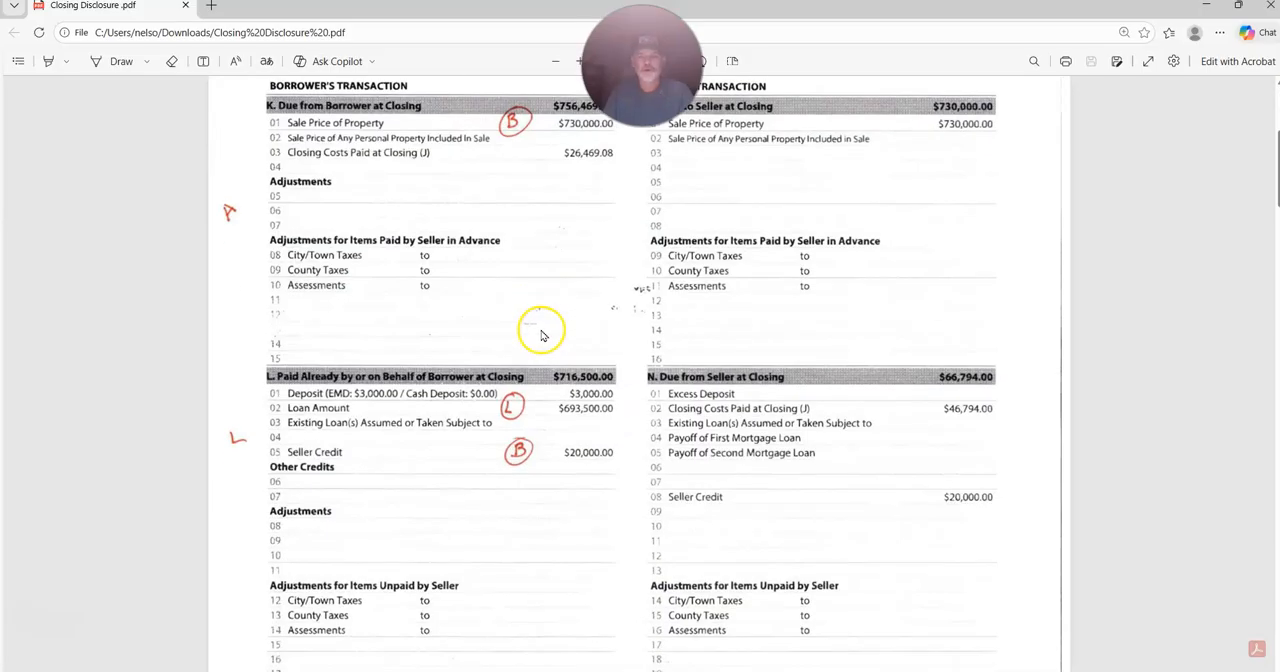